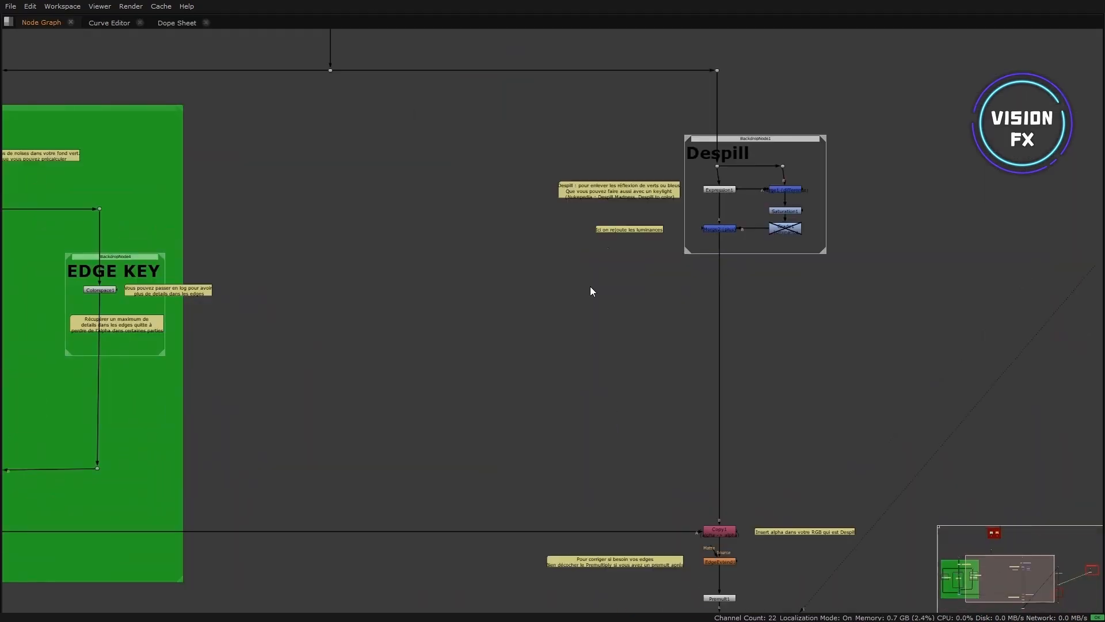
{"action": "scroll", "coordinate": [590, 285], "scroll_direction": "up", "scroll_amount": 3}
{"action": "middle_click_drag", "start_coordinate": [582, 237], "coordinate": [572, 319]}
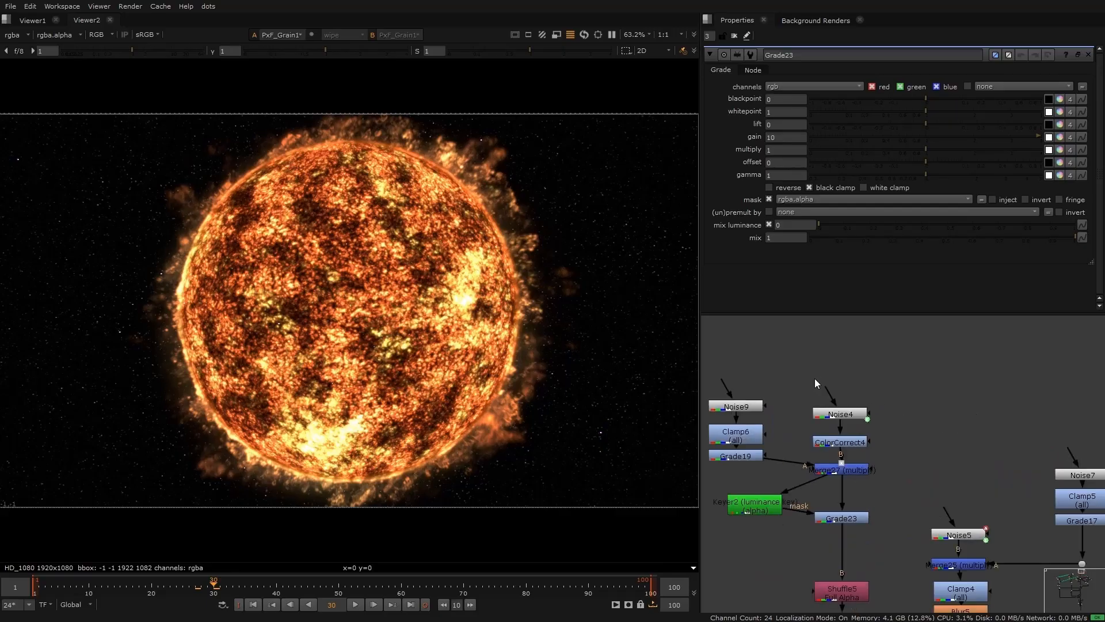
Display the output of the Noise4 node in the viewer.
{"action": "left_click", "coordinate": [846, 414]}
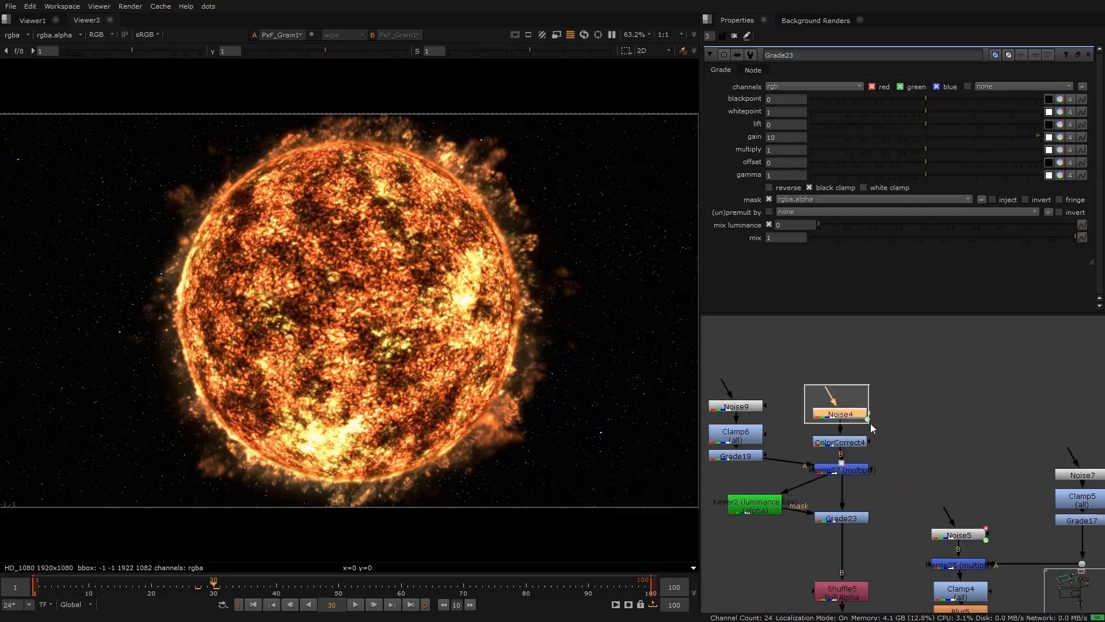
{"action": "key", "text": "1"}
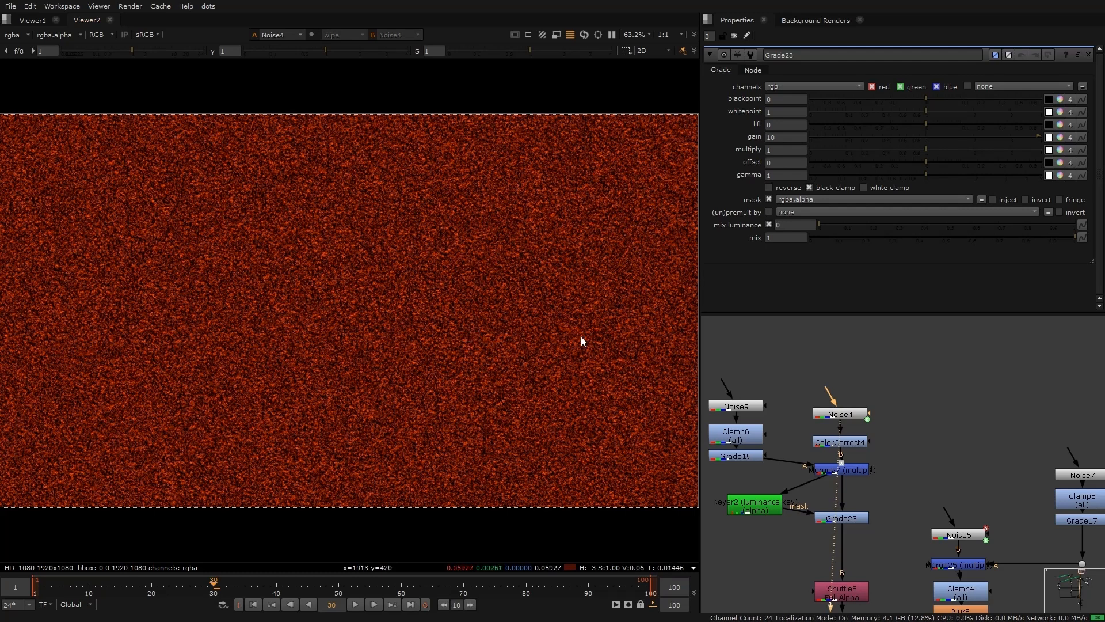
Add a Noise node beside Noise4 and display its output in the viewer.
{"action": "key", "text": "Tab"}
{"action": "type", "text": "nois"}
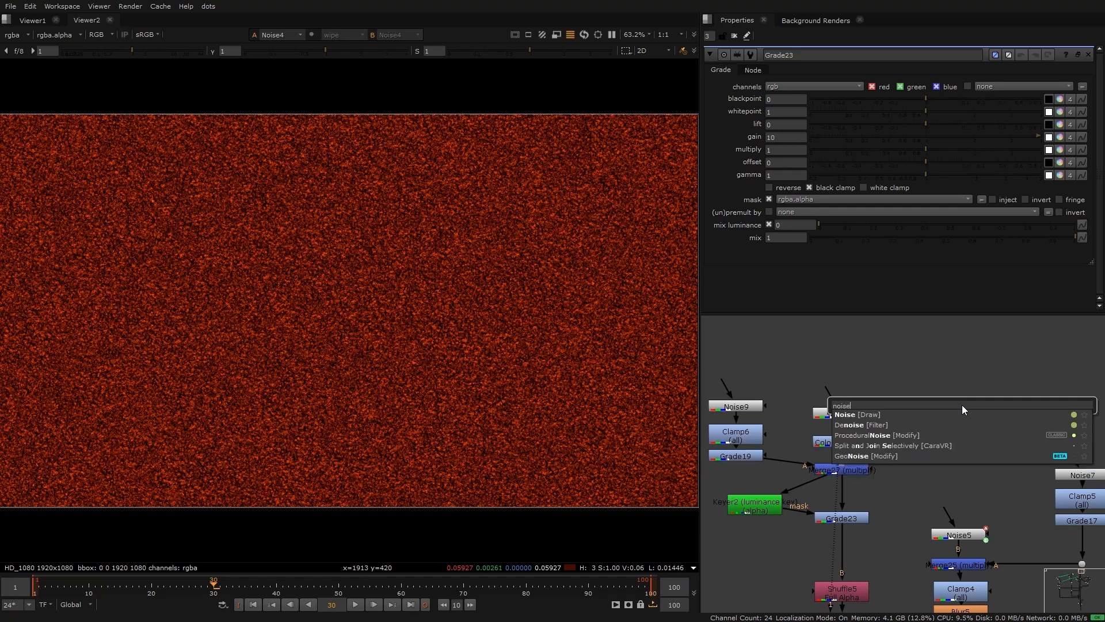
{"action": "key", "text": "Return"}
{"action": "key", "text": "1"}
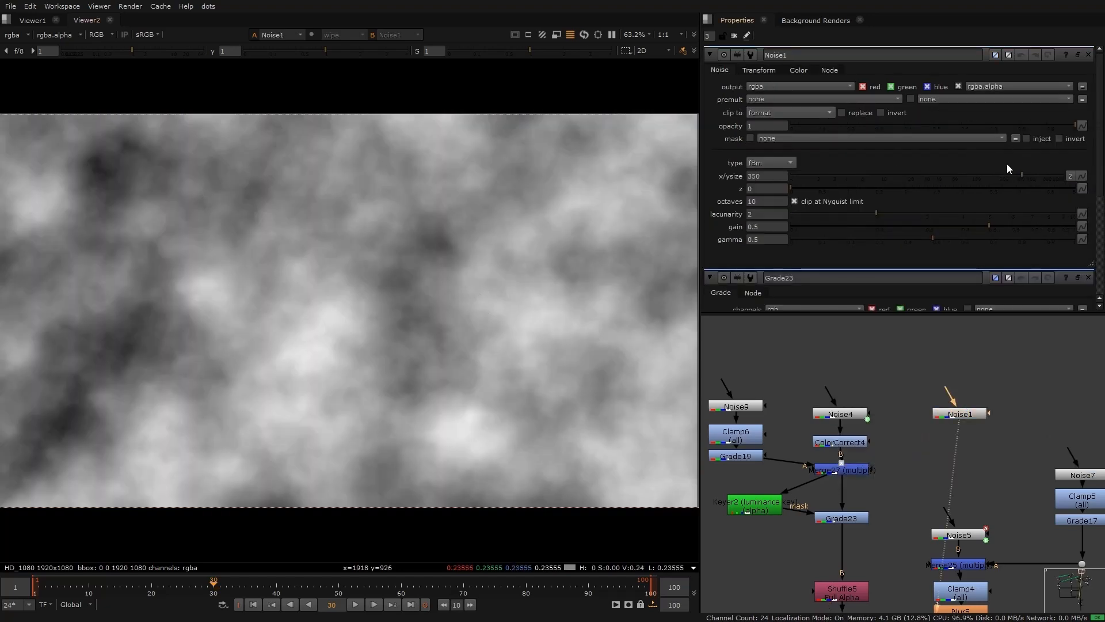
Set the new Noise node's x/ysize to 11.6 and switch off its green and blue output channels.
{"action": "left_click_drag", "start_coordinate": [1006, 173], "coordinate": [915, 100]}
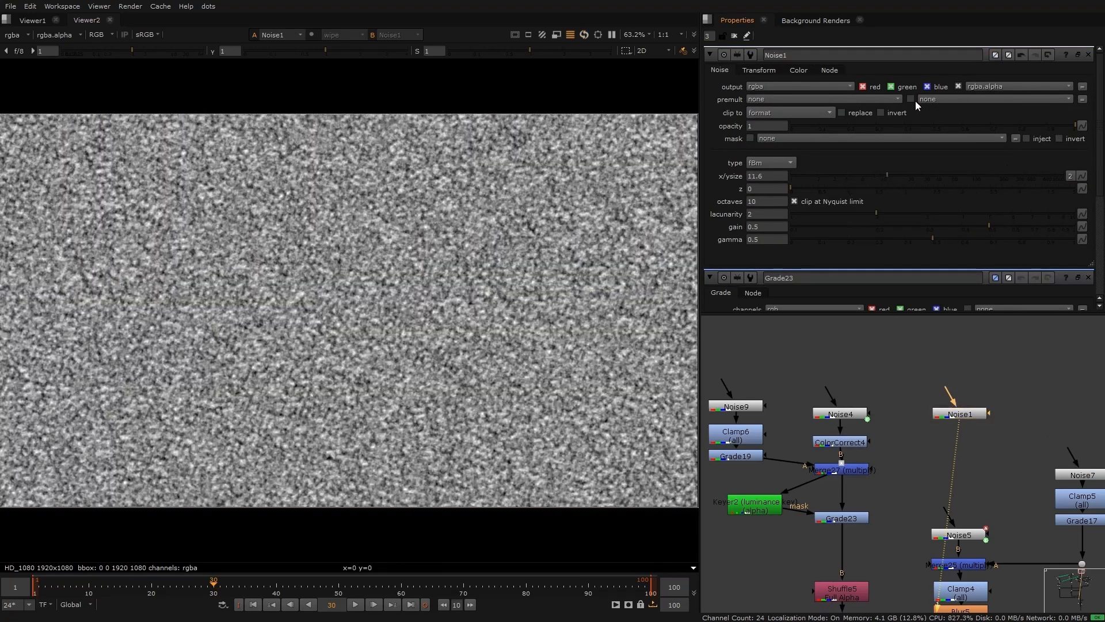
{"action": "left_click", "coordinate": [910, 86]}
{"action": "left_click", "coordinate": [926, 86]}
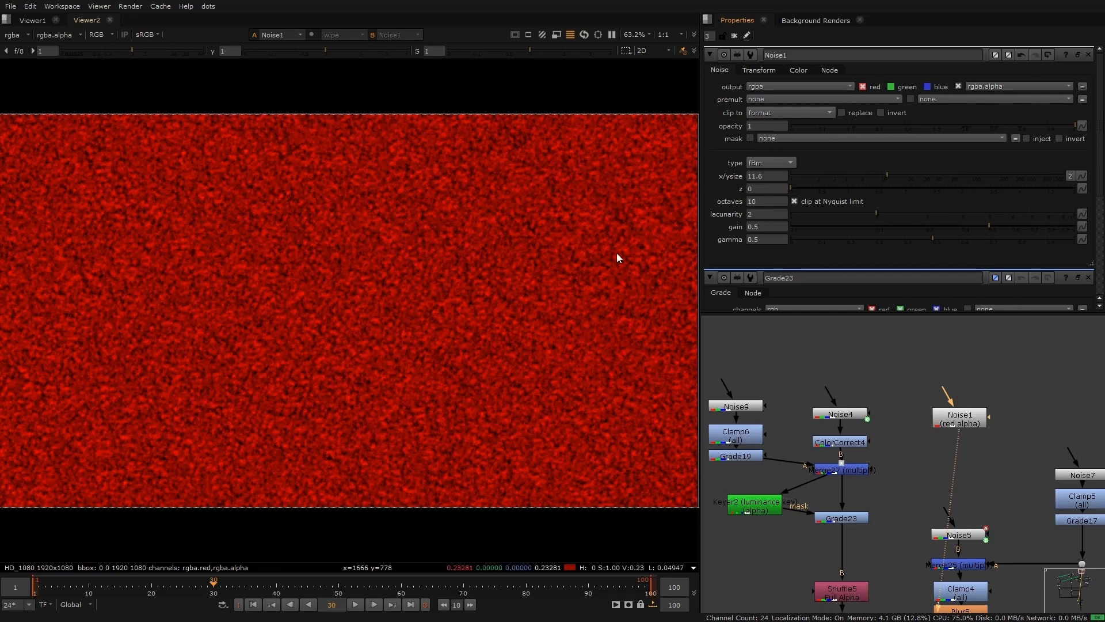
Display Noise4 for comparison and delete the new test Noise node.
{"action": "left_click", "coordinate": [832, 415]}
{"action": "key", "text": "1"}
{"action": "left_click", "coordinate": [965, 419]}
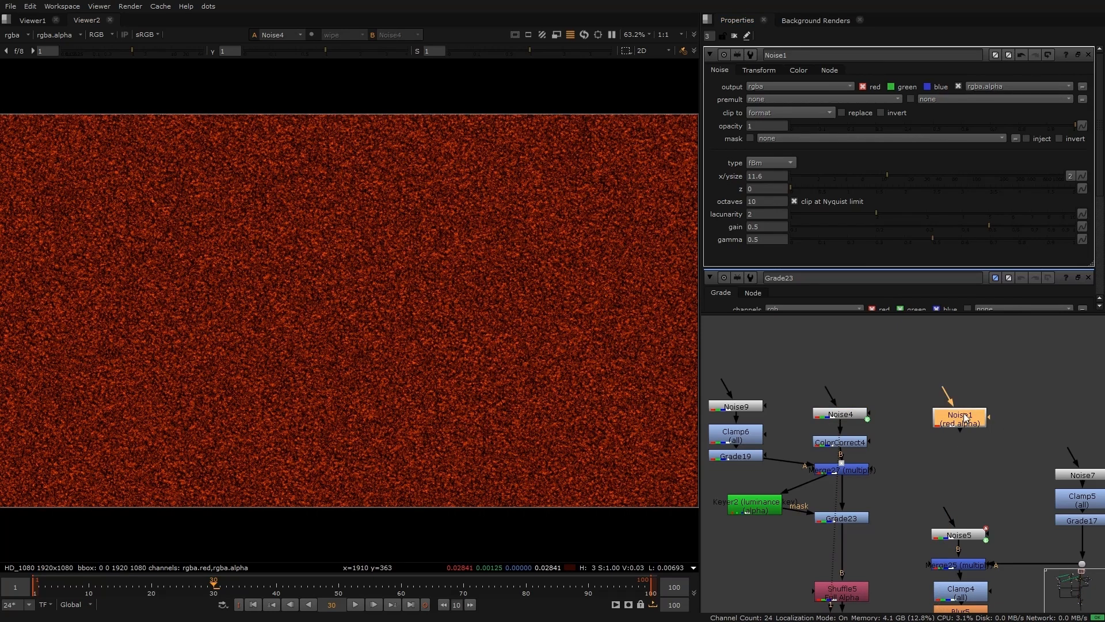
{"action": "key", "text": "Delete"}
Compare the outputs of the Grade19 noise branch, ColorCorrect4 and the Merge27 multiply in the viewer.
{"action": "left_click", "coordinate": [832, 470]}
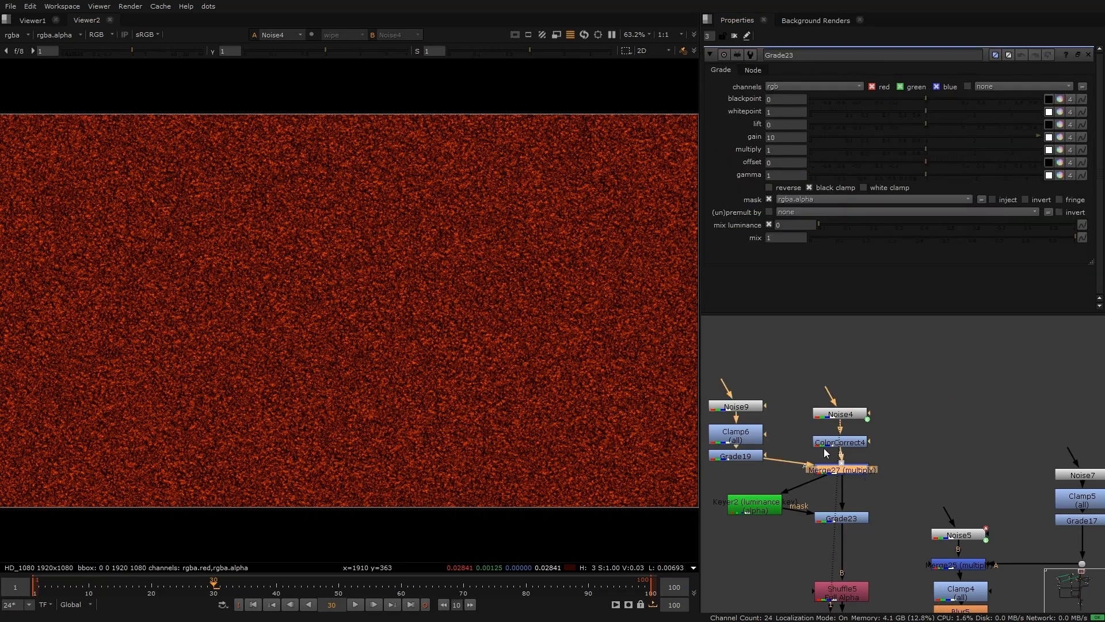
{"action": "left_click", "coordinate": [754, 406]}
{"action": "key", "text": "1"}
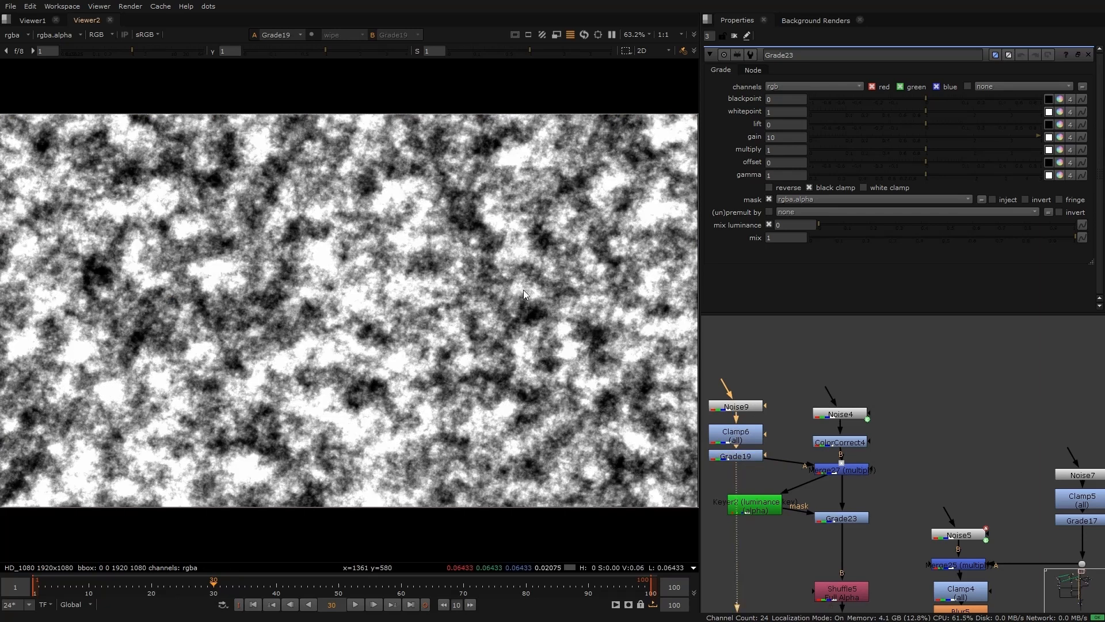
{"action": "left_click", "coordinate": [831, 469]}
{"action": "key", "text": "1"}
{"action": "left_click", "coordinate": [828, 442]}
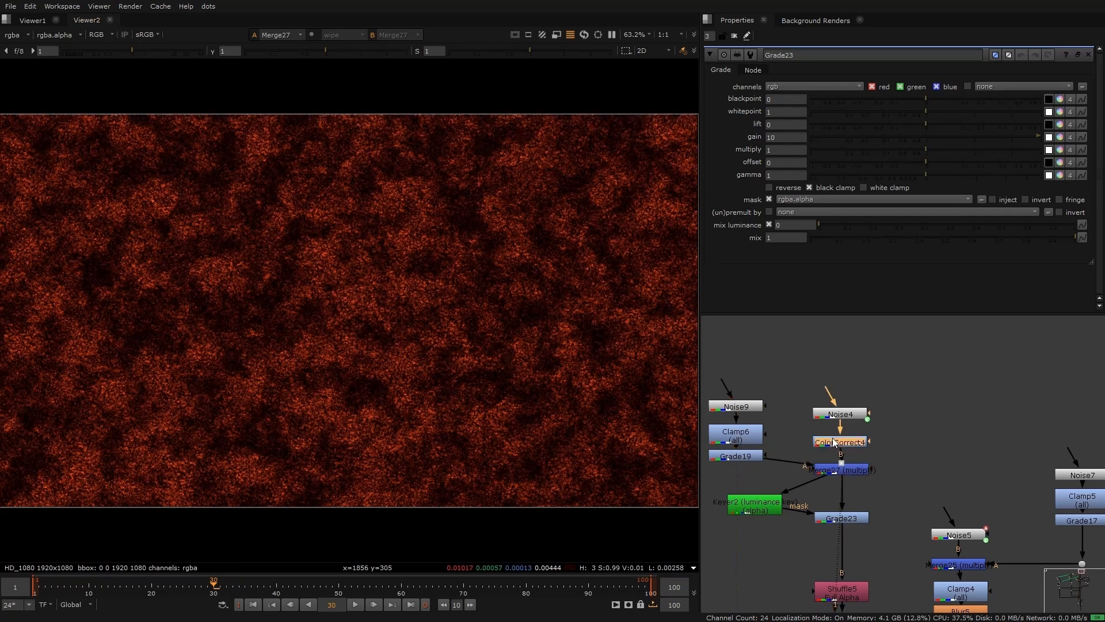
{"action": "key", "text": "1"}
{"action": "left_click", "coordinate": [835, 470]}
{"action": "key", "text": "1"}
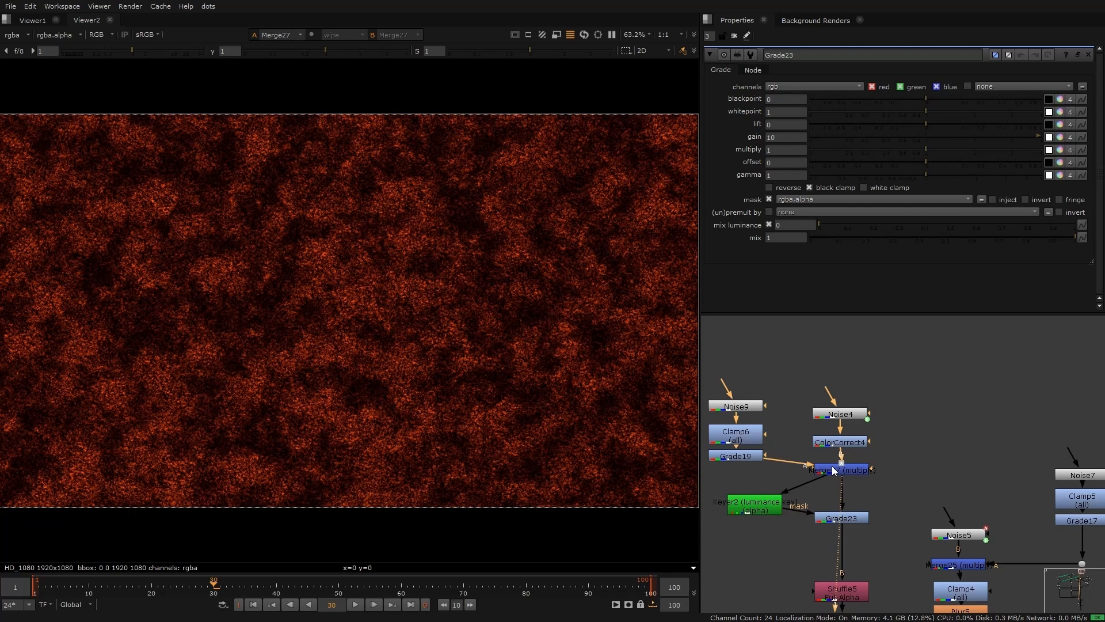
Display Grade23 and inspect the alpha matte of the Keyer2 luminance key that masks it.
{"action": "left_click", "coordinate": [858, 519]}
{"action": "key", "text": "1"}
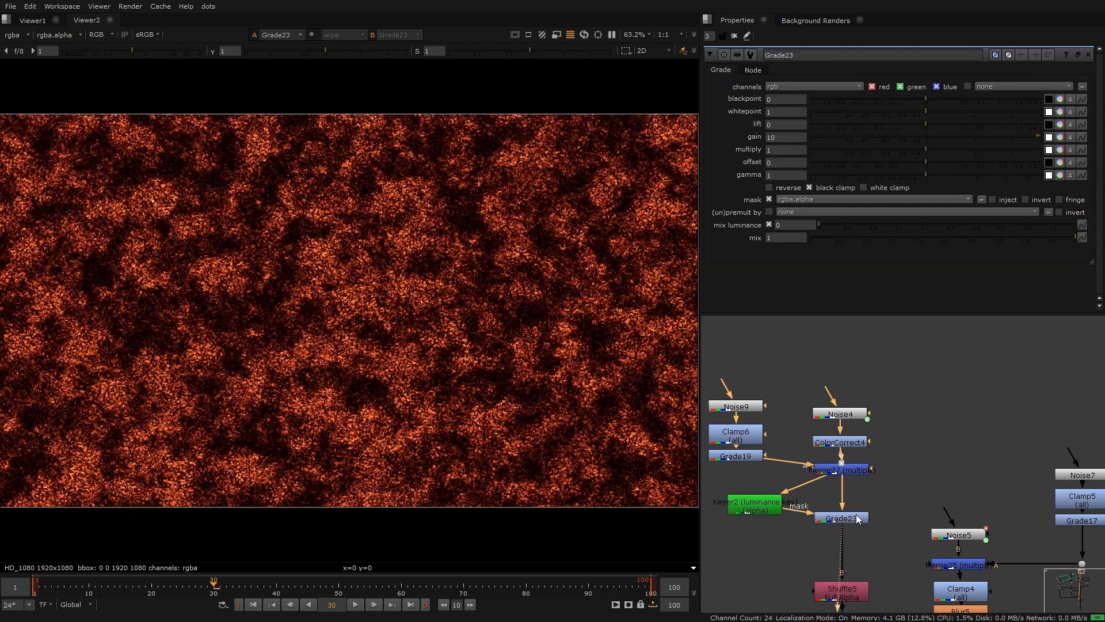
{"action": "left_click", "coordinate": [773, 507]}
{"action": "key", "text": "1"}
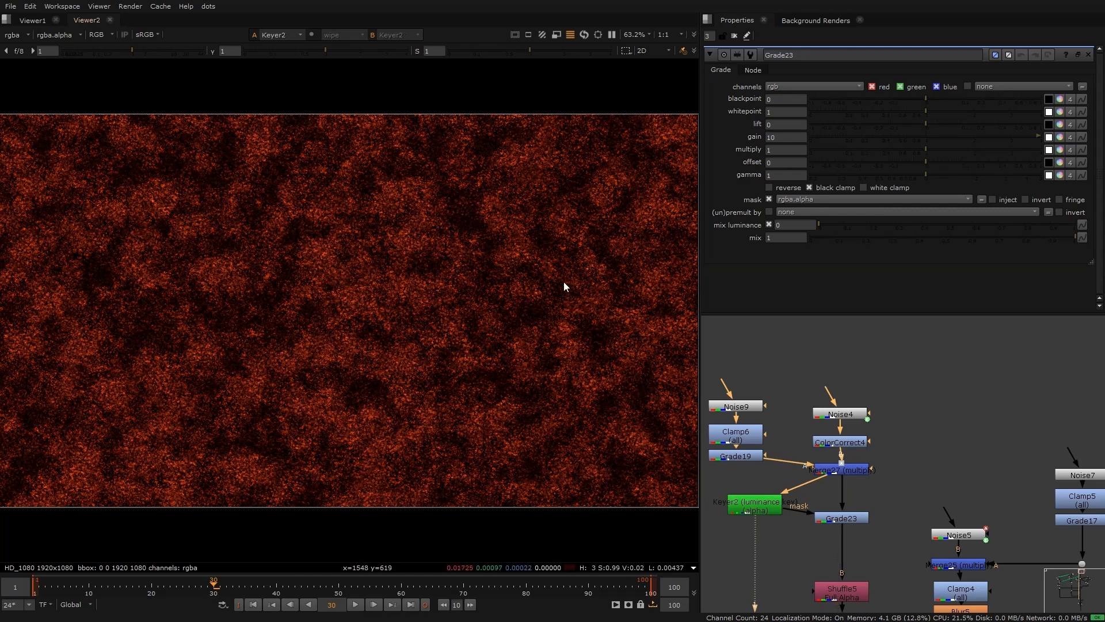
{"action": "key", "text": "f"}
{"action": "key", "text": "a"}
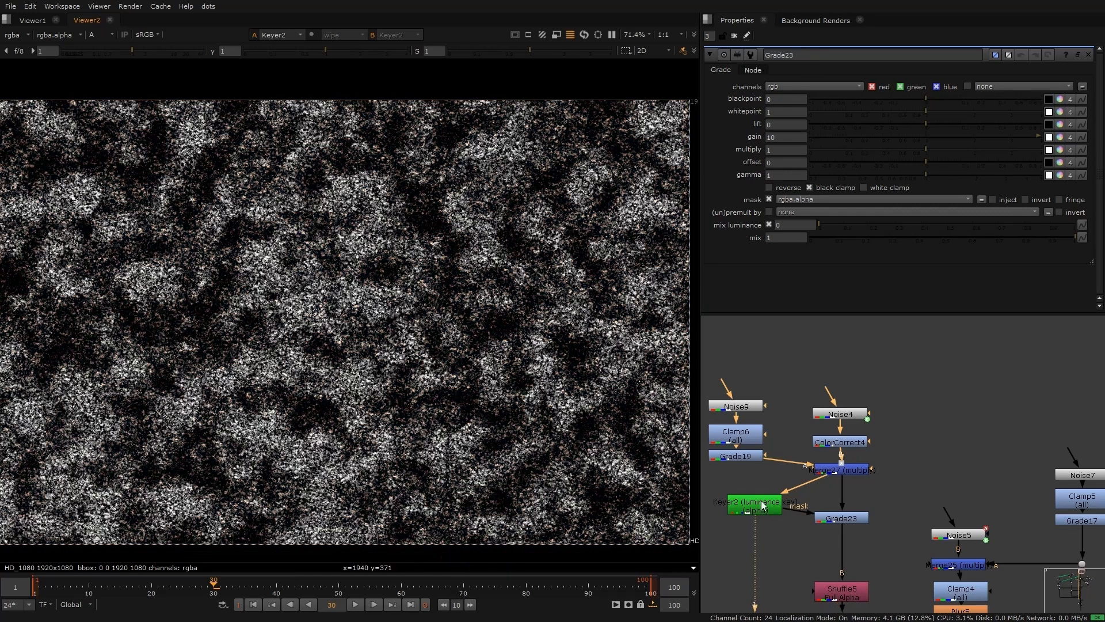
{"action": "middle_click_drag", "start_coordinate": [410, 239], "coordinate": [431, 230]}
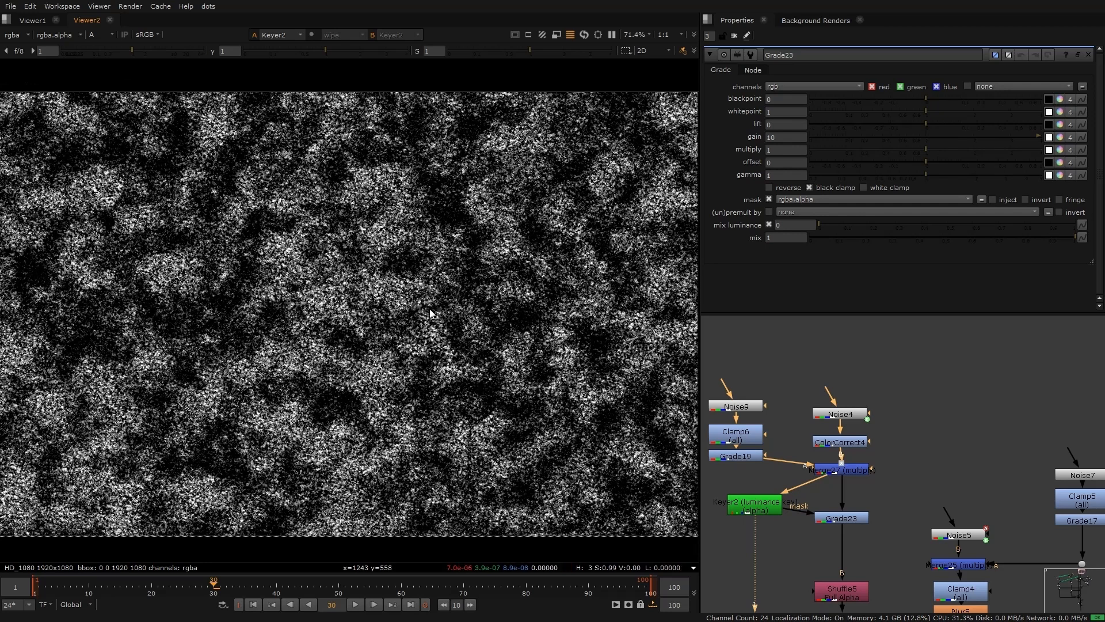
{"action": "key", "text": "a"}
Display Grade23 again and check the full alpha channel of Shuffle5 below it.
{"action": "left_click", "coordinate": [856, 520]}
{"action": "key", "text": "1"}
{"action": "middle_click_drag", "start_coordinate": [857, 520], "coordinate": [842, 474]}
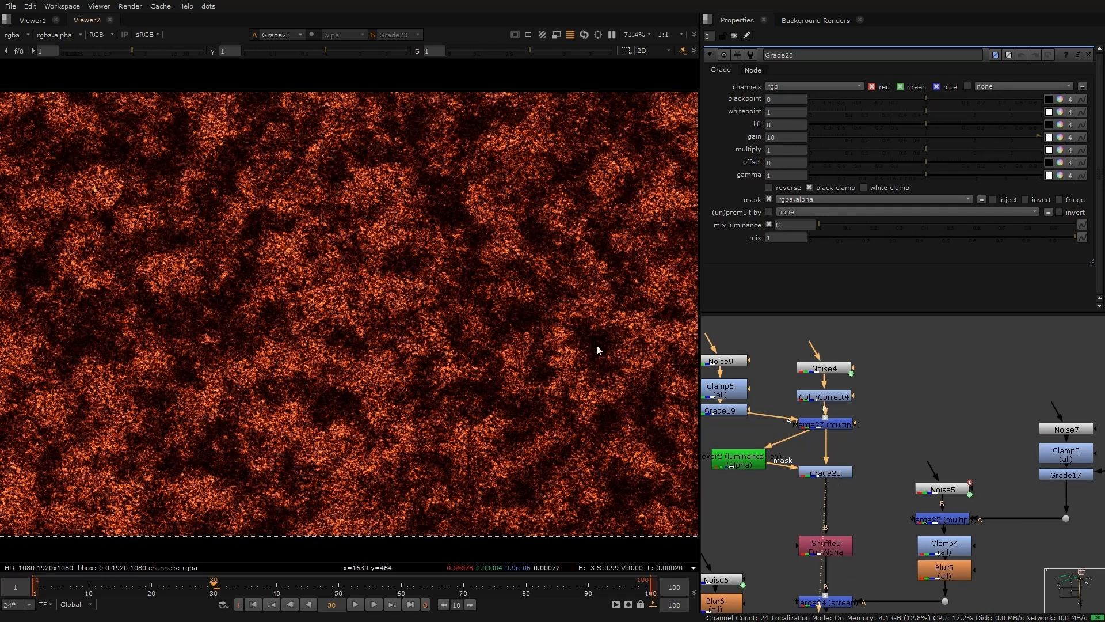
{"action": "middle_click_drag", "start_coordinate": [815, 546], "coordinate": [813, 462]}
{"action": "left_click", "coordinate": [814, 462]}
{"action": "key", "text": "1"}
{"action": "middle_click_drag", "start_coordinate": [464, 336], "coordinate": [447, 350]}
{"action": "key", "text": "a"}
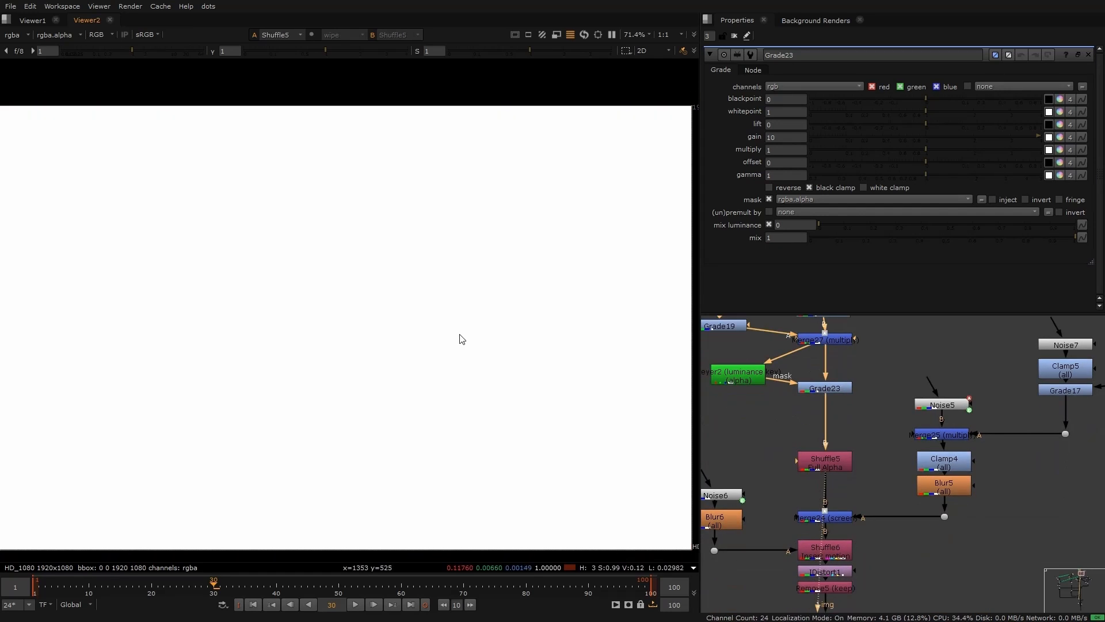
{"action": "key", "text": "a"}
Compare the Merge24 screen result with the Shuffle5 output feeding it.
{"action": "middle_click_drag", "start_coordinate": [867, 460], "coordinate": [892, 409]}
{"action": "left_click", "coordinate": [860, 468]}
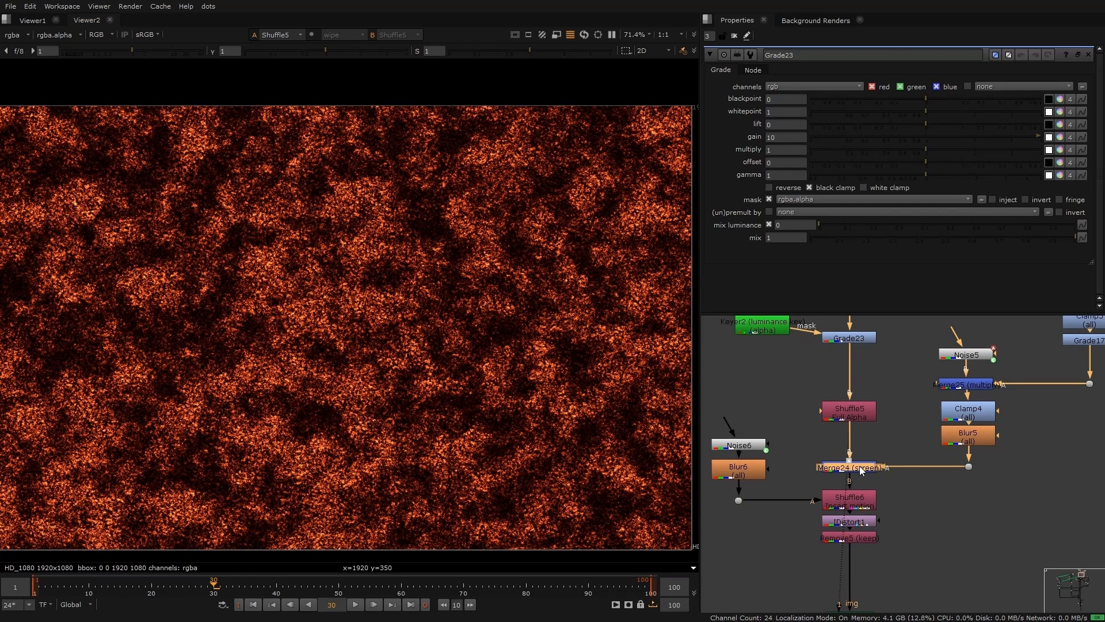
{"action": "key", "text": "1"}
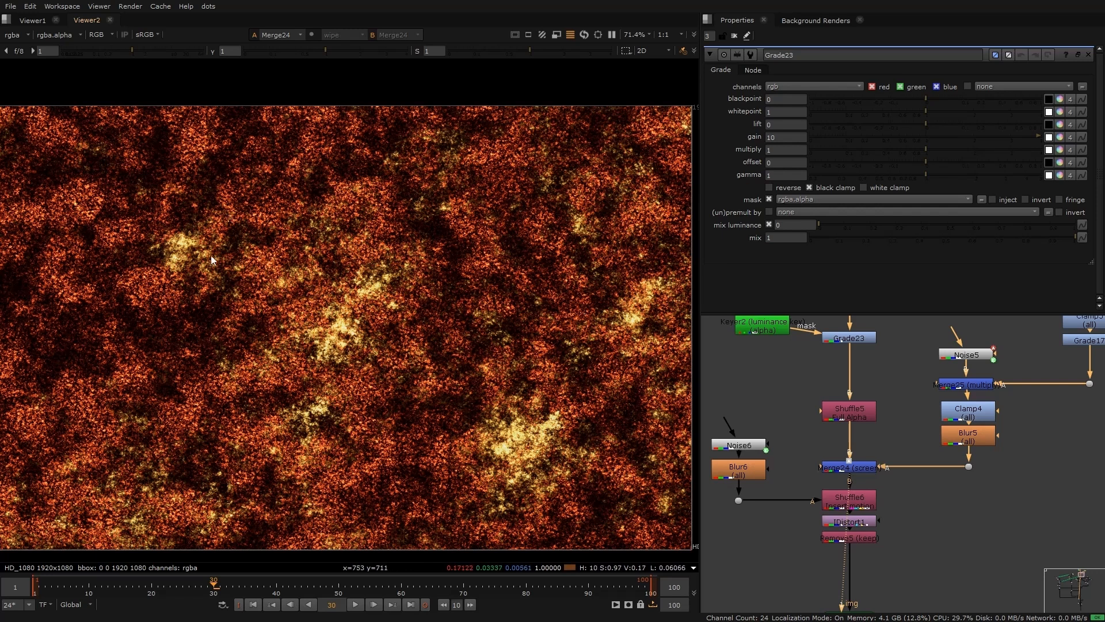
{"action": "middle_click_drag", "start_coordinate": [247, 303], "coordinate": [318, 283]}
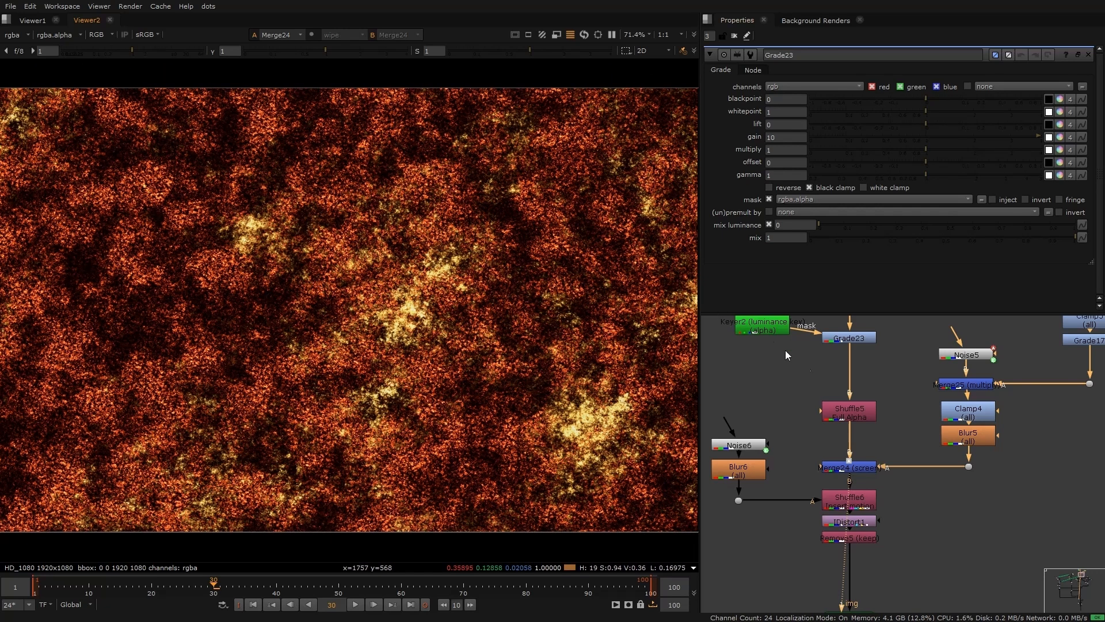
{"action": "left_click", "coordinate": [849, 409]}
{"action": "key", "text": "1"}
{"action": "left_click", "coordinate": [855, 467]}
{"action": "key", "text": "1"}
Examine the Shuffle6 and IDistort1 outputs and inspect the textured Sphere2 from another angle in the 3D view.
{"action": "left_click_drag", "start_coordinate": [784, 478], "coordinate": [884, 511]}
{"action": "key", "text": "1"}
{"action": "left_click", "coordinate": [864, 522]}
{"action": "key", "text": "1"}
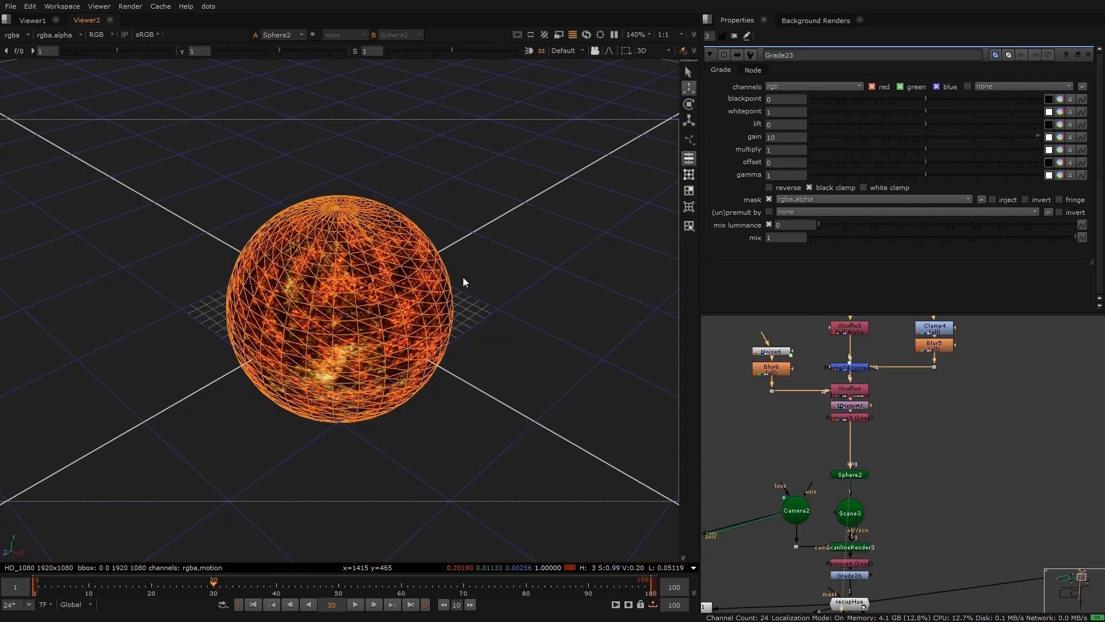
{"action": "left_click_drag", "start_coordinate": [462, 277], "coordinate": [419, 236], "text": "ctrl"}
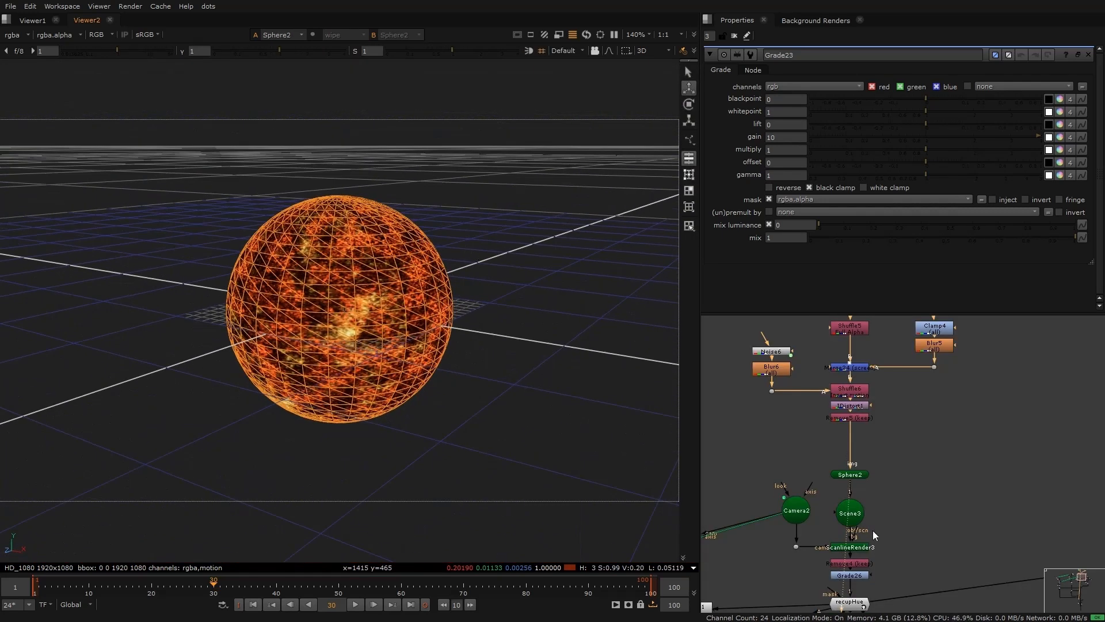
Display the ScanlineRender3 render of the sphere, fitted to the viewer.
{"action": "left_click", "coordinate": [860, 545]}
{"action": "key", "text": "1"}
{"action": "key", "text": "Tab"}
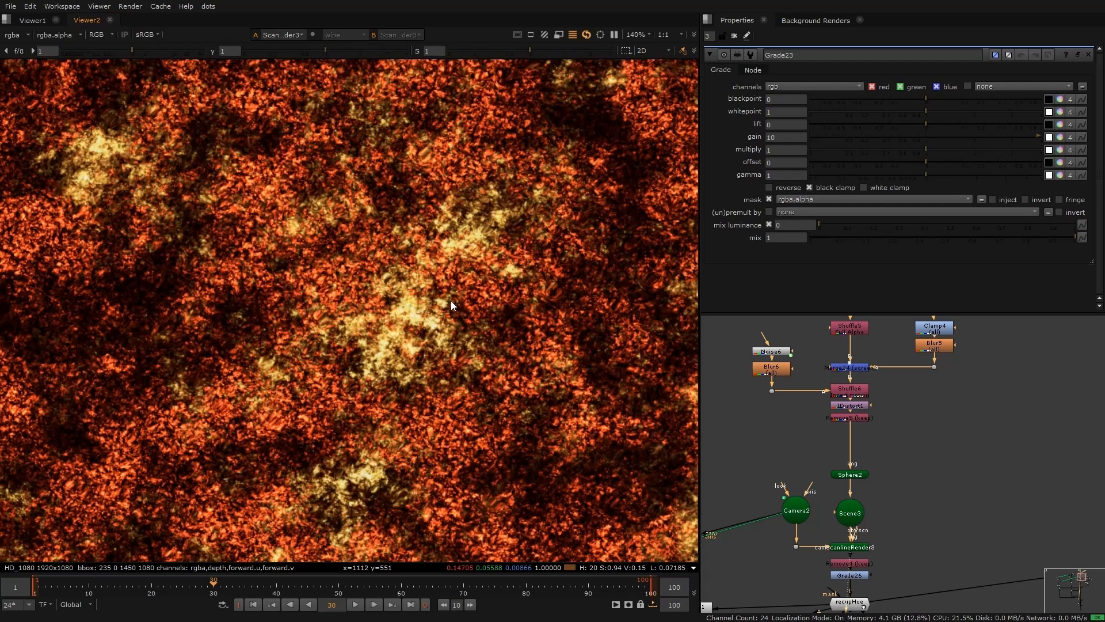
{"action": "key", "text": "f"}
Display the final composite from the PxF_Grain1 node at the end of the node tree.
{"action": "middle_click_drag", "start_coordinate": [951, 510], "coordinate": [930, 419]}
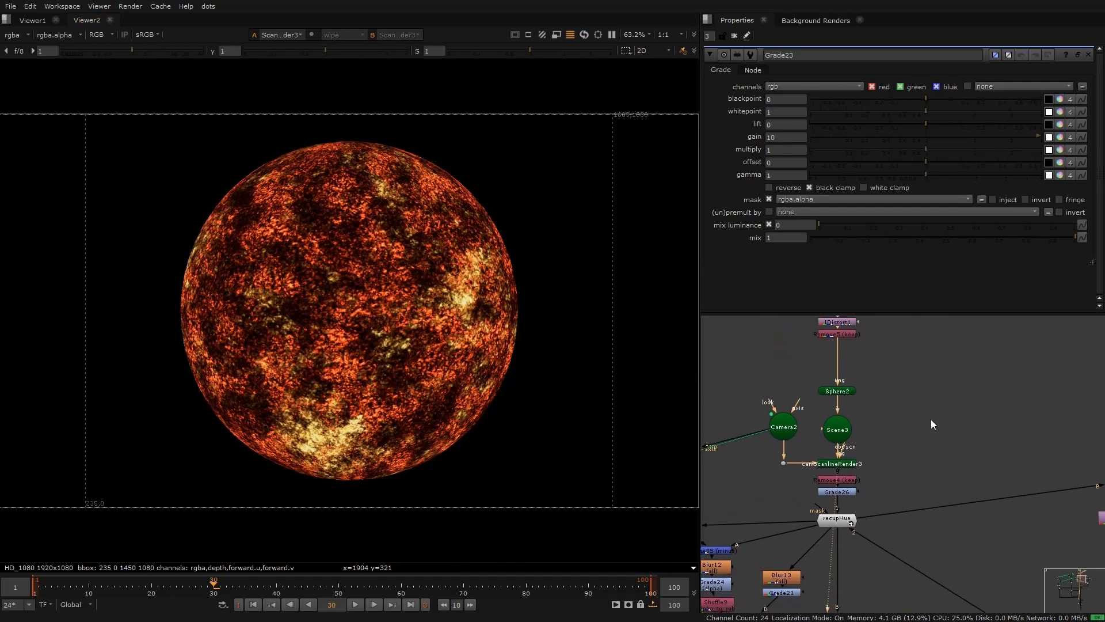
{"action": "scroll", "coordinate": [928, 418], "scroll_direction": "down", "scroll_amount": 5}
{"action": "middle_click_drag", "start_coordinate": [880, 489], "coordinate": [859, 328]}
{"action": "middle_click_drag", "start_coordinate": [893, 459], "coordinate": [884, 387]}
{"action": "scroll", "coordinate": [845, 471], "scroll_direction": "up", "scroll_amount": 3}
{"action": "left_click", "coordinate": [846, 468]}
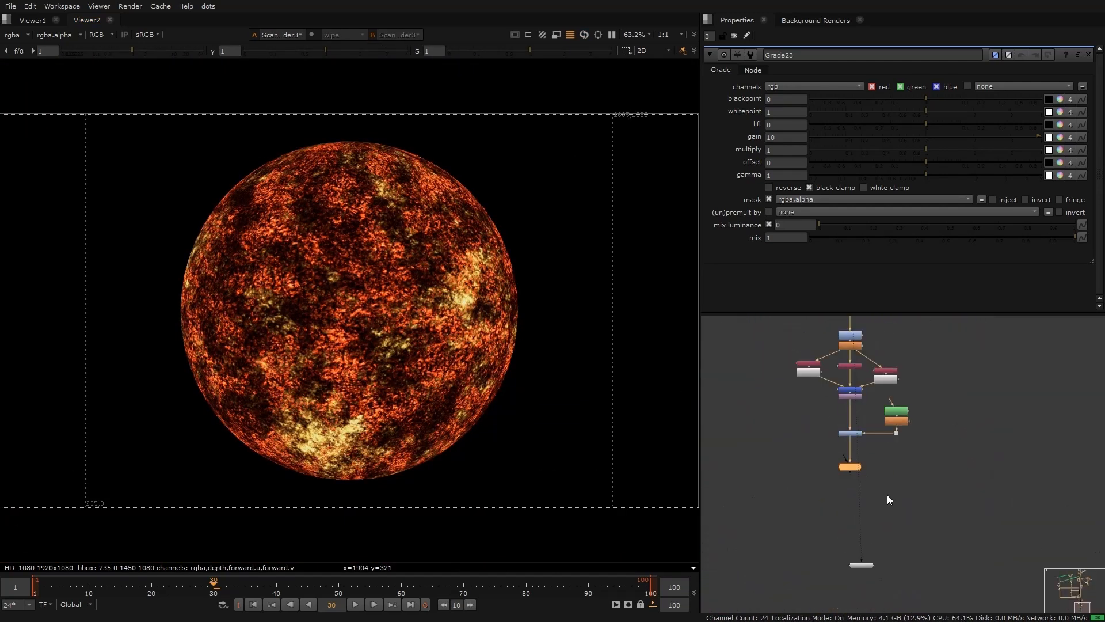
{"action": "key", "text": "1"}
Display Grade26 below ScanlineRender3, examine the sphere up close and open the node's properties.
{"action": "middle_click_drag", "start_coordinate": [927, 336], "coordinate": [894, 461]}
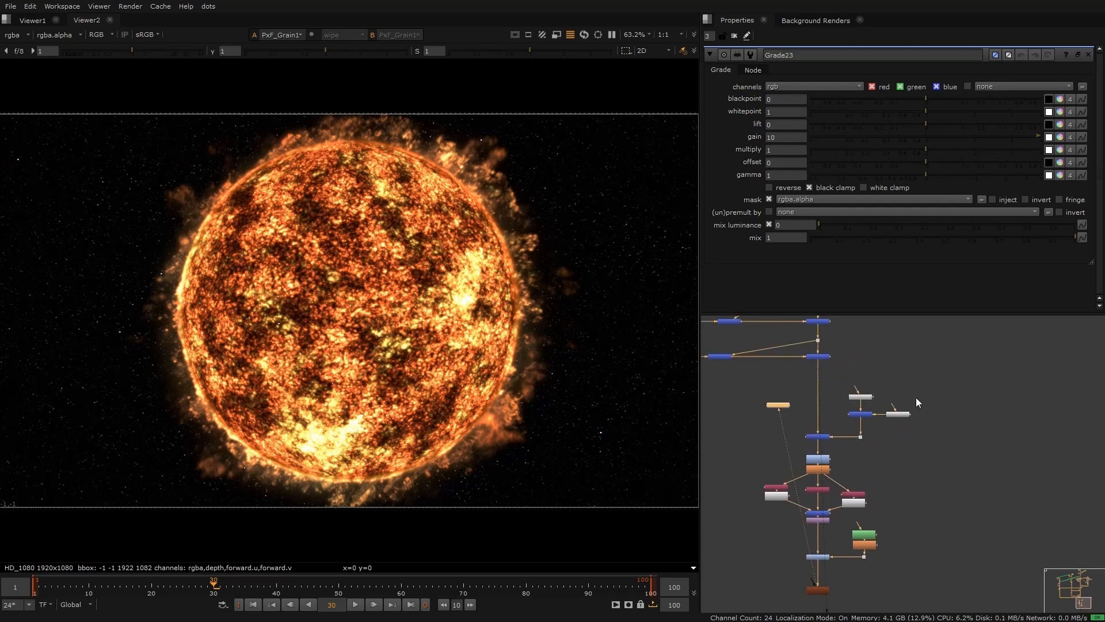
{"action": "middle_click_drag", "start_coordinate": [915, 378], "coordinate": [901, 619]}
{"action": "middle_click_drag", "start_coordinate": [867, 377], "coordinate": [873, 620]}
{"action": "scroll", "coordinate": [817, 354], "scroll_direction": "up", "scroll_amount": 3}
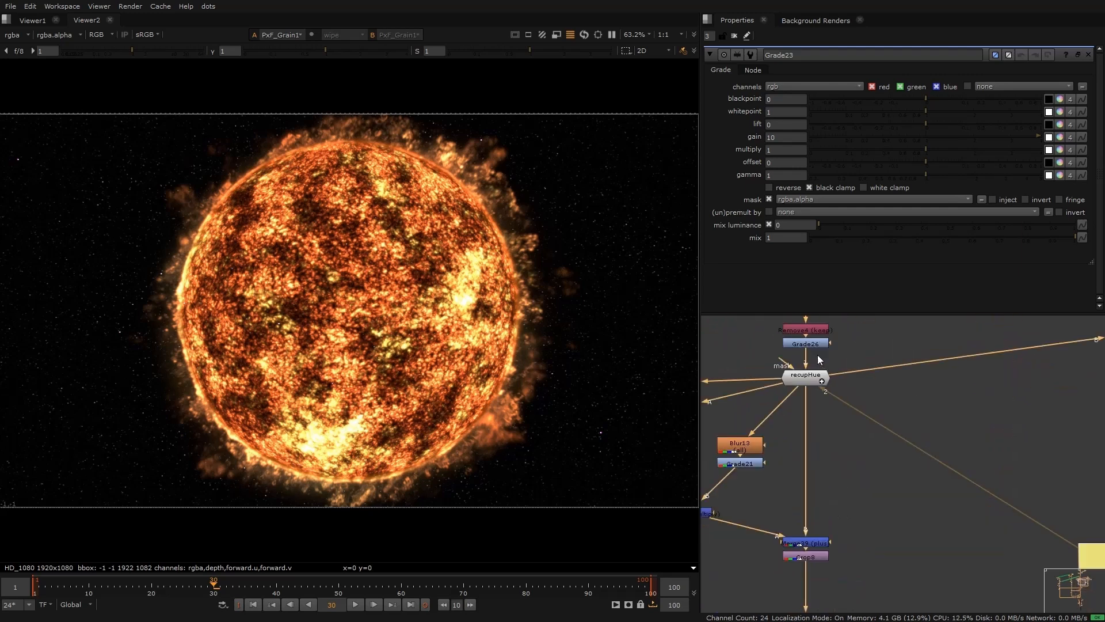
{"action": "scroll", "coordinate": [818, 355], "scroll_direction": "up", "scroll_amount": 1}
{"action": "middle_click_drag", "start_coordinate": [817, 355], "coordinate": [826, 465]}
{"action": "middle_click_drag", "start_coordinate": [858, 394], "coordinate": [885, 432]}
{"action": "left_click", "coordinate": [855, 491]}
{"action": "key", "text": "1"}
{"action": "left_click", "coordinate": [857, 476]}
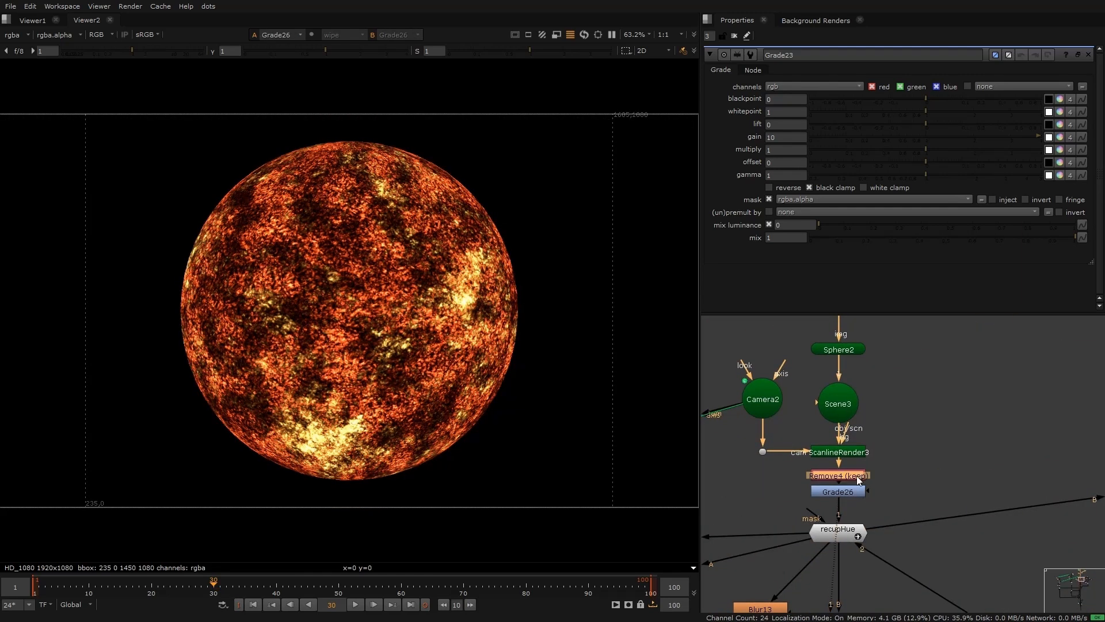
{"action": "scroll", "coordinate": [397, 282], "scroll_direction": "up", "scroll_amount": 3}
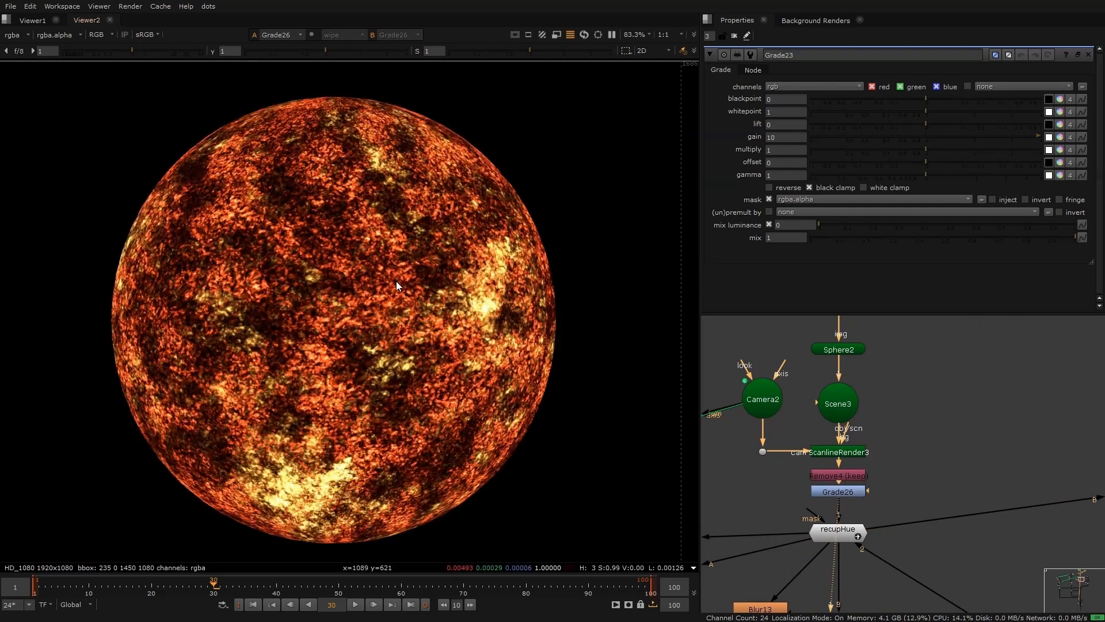
{"action": "double_click", "coordinate": [852, 491]}
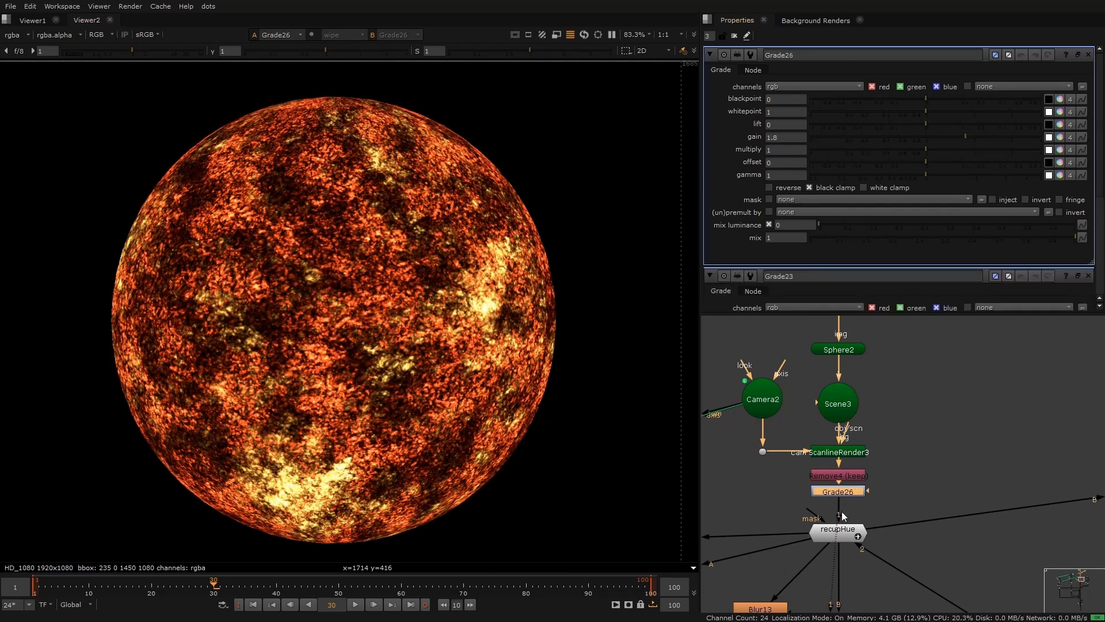
Display the output of the recupHue node below Grade26.
{"action": "middle_click_drag", "start_coordinate": [845, 535], "coordinate": [847, 472]}
{"action": "left_click", "coordinate": [848, 471]}
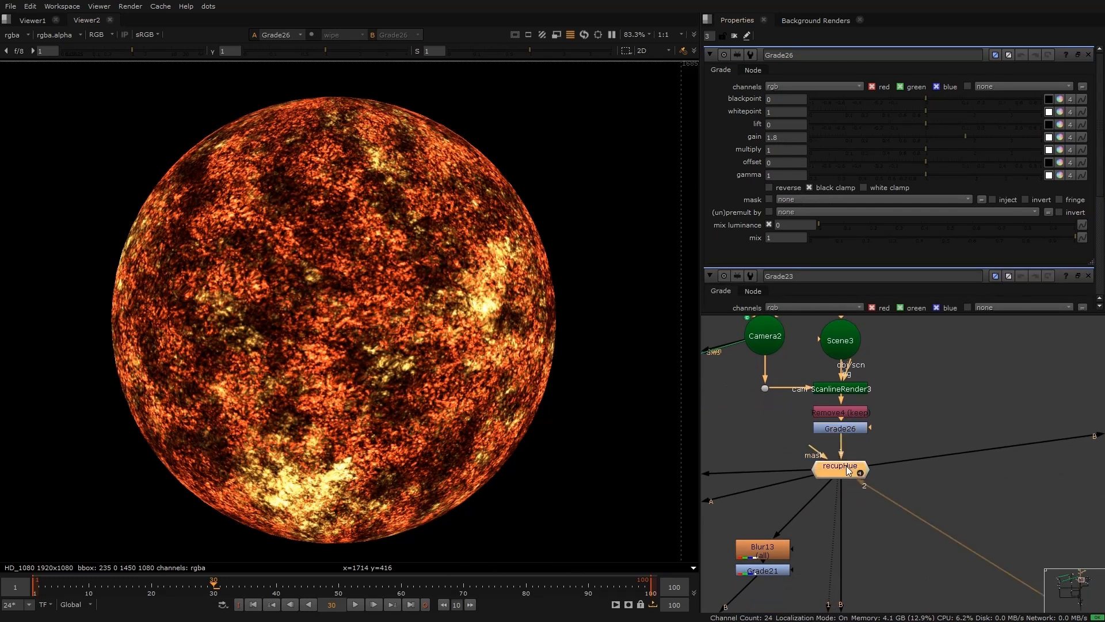
{"action": "key", "text": "1"}
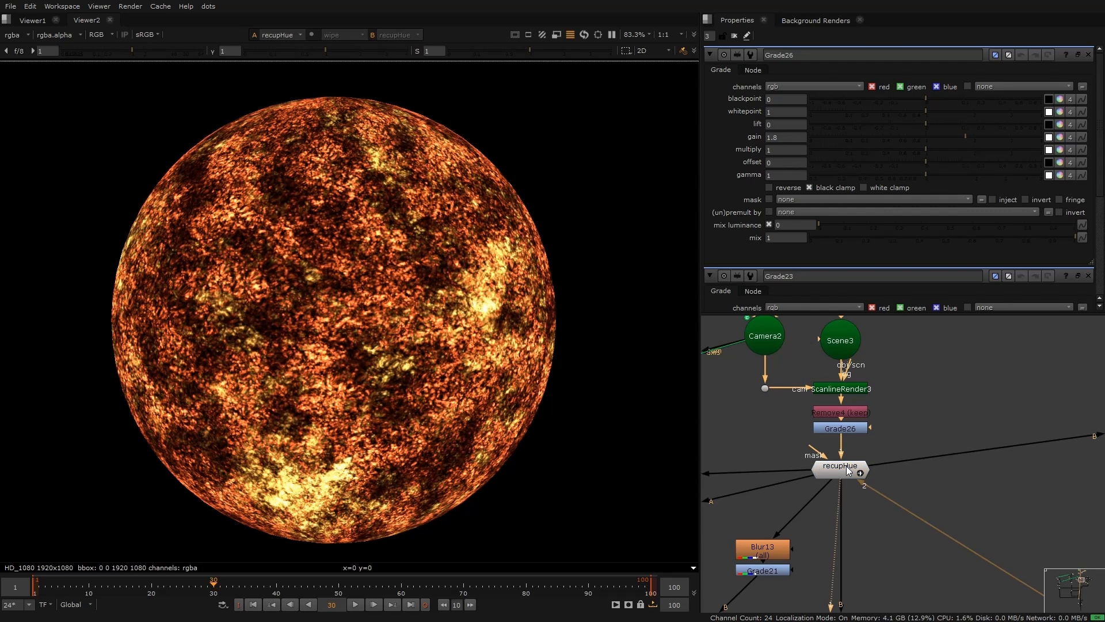
Follow recupHue's second input to Constant1 and display its colour, fitted to the viewer.
{"action": "scroll", "coordinate": [875, 437], "scroll_direction": "down", "scroll_amount": 4}
{"action": "scroll", "coordinate": [1042, 542], "scroll_direction": "up", "scroll_amount": 3}
{"action": "middle_click_drag", "start_coordinate": [1042, 542], "coordinate": [930, 489]}
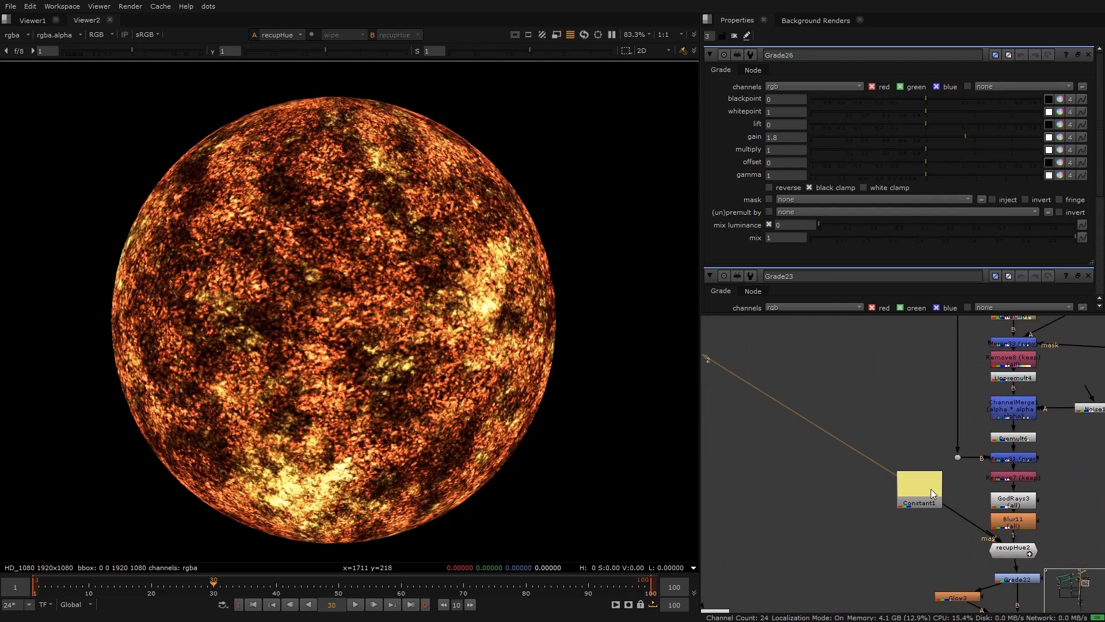
{"action": "left_click", "coordinate": [929, 488]}
{"action": "key", "text": "1"}
{"action": "key", "text": "f"}
{"action": "middle_click_drag", "start_coordinate": [799, 460], "coordinate": [957, 554]}
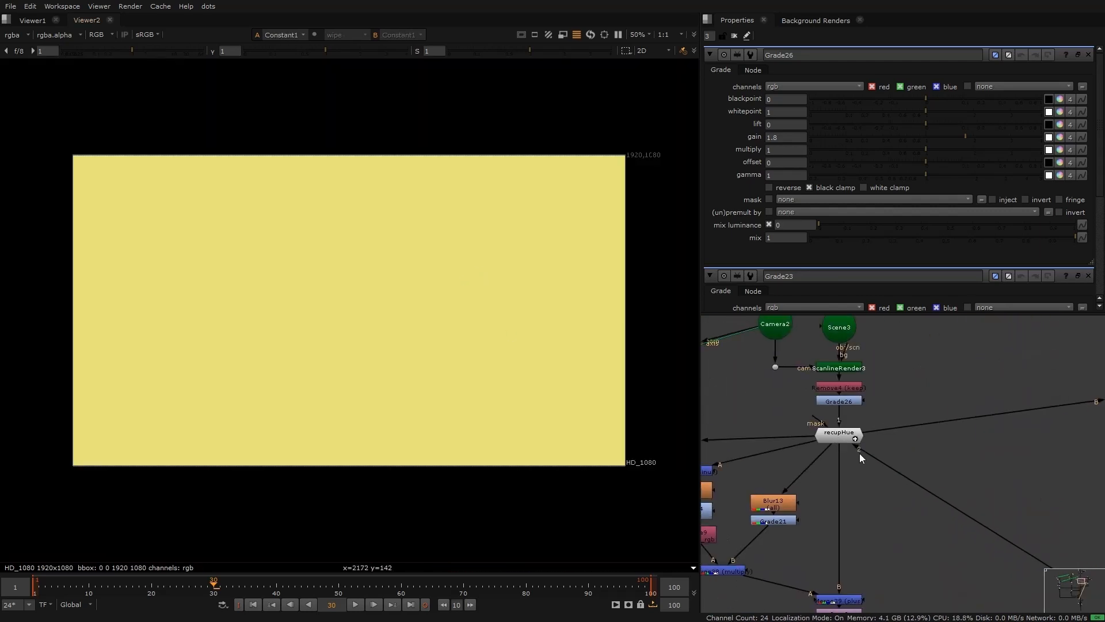
Display the recupHue output, open the node's properties, and clear all open property panels.
{"action": "left_click", "coordinate": [837, 433]}
{"action": "key", "text": "1"}
{"action": "scroll", "coordinate": [831, 424], "scroll_direction": "up", "scroll_amount": 1}
{"action": "scroll", "coordinate": [399, 241], "scroll_direction": "up", "scroll_amount": 2}
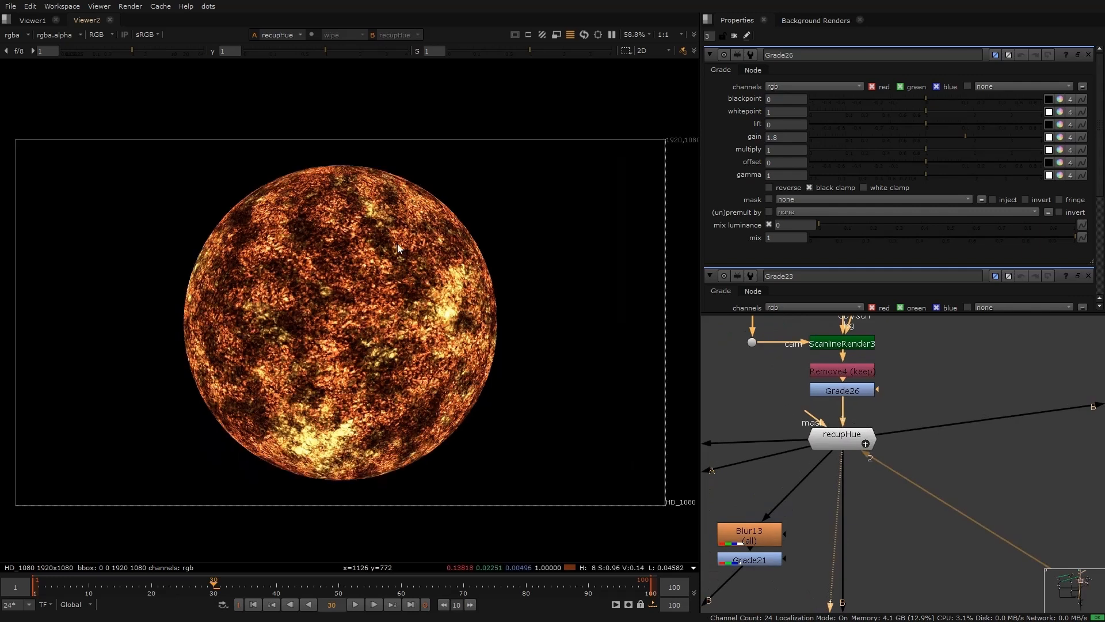
{"action": "double_click", "coordinate": [835, 440]}
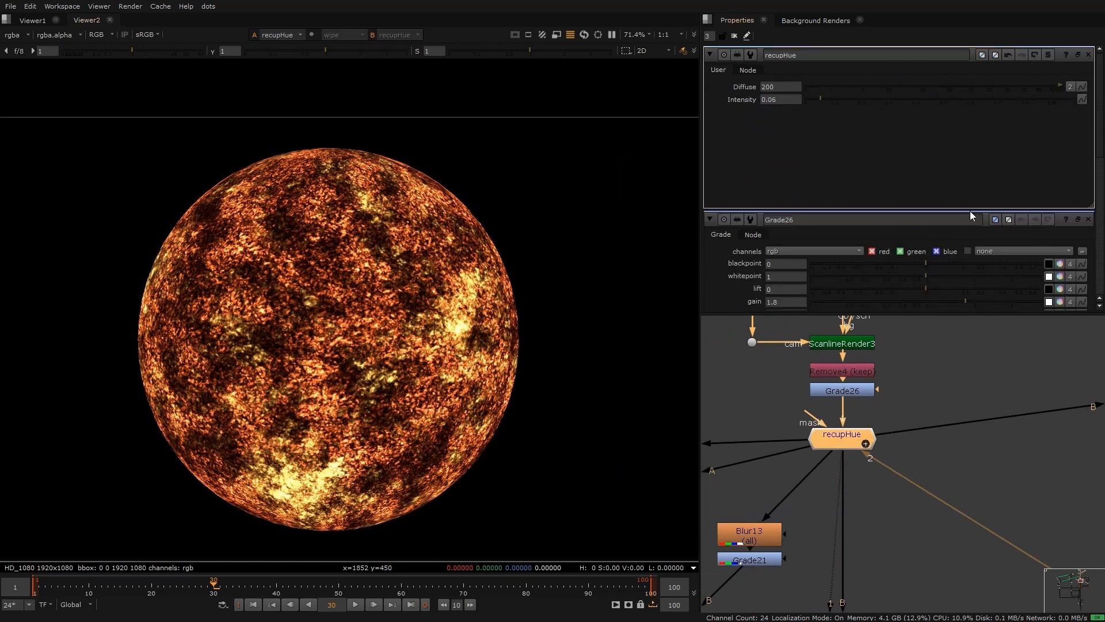
{"action": "left_click", "coordinate": [1089, 55]}
{"action": "left_click", "coordinate": [1089, 54]}
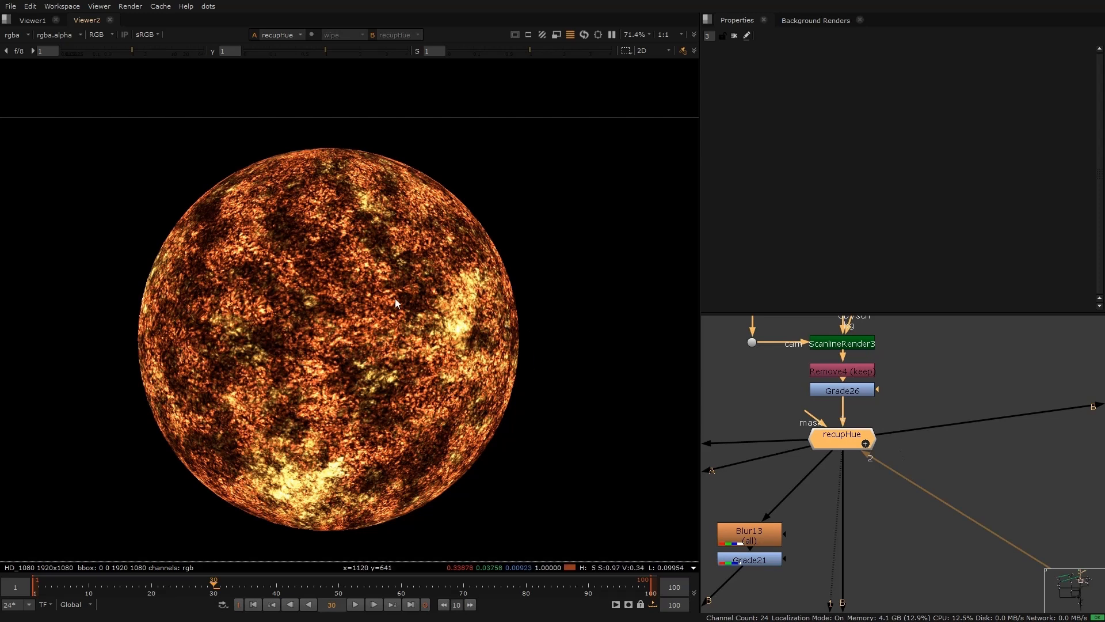
Reopen recupHue's properties, try changing its Intensity, and undo the changes.
{"action": "middle_click_drag", "start_coordinate": [928, 464], "coordinate": [929, 435]}
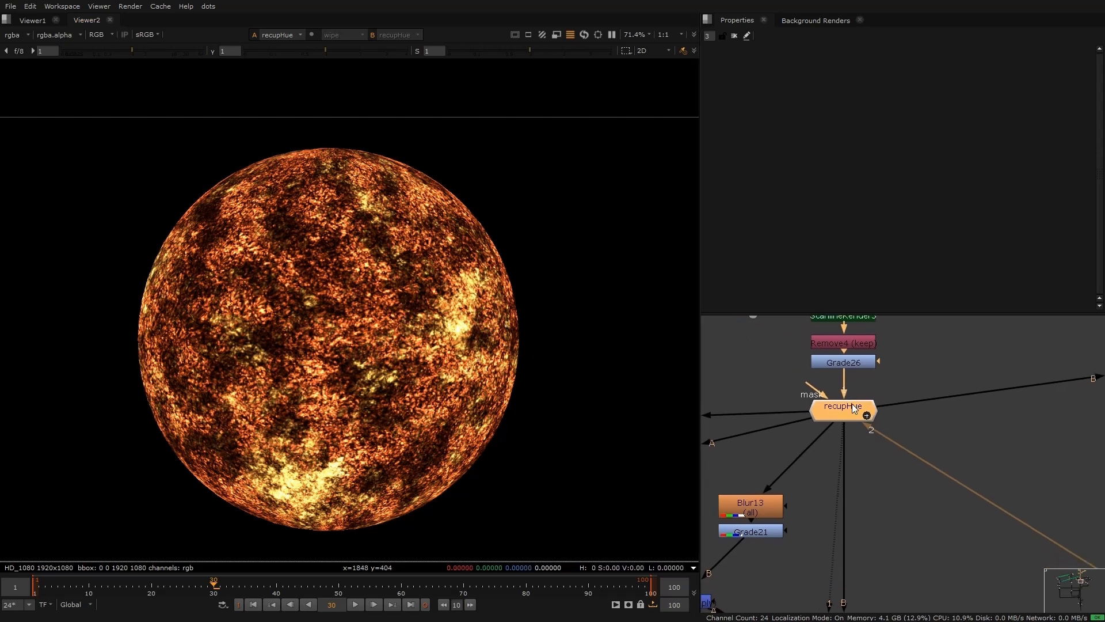
{"action": "double_click", "coordinate": [855, 409]}
{"action": "left_click_drag", "start_coordinate": [836, 99], "coordinate": [935, 130]}
{"action": "key", "text": "ctrl+z"}
{"action": "key", "text": "ctrl+z"}
{"action": "key", "text": "ctrl+z"}
{"action": "key", "text": "ctrl+z"}
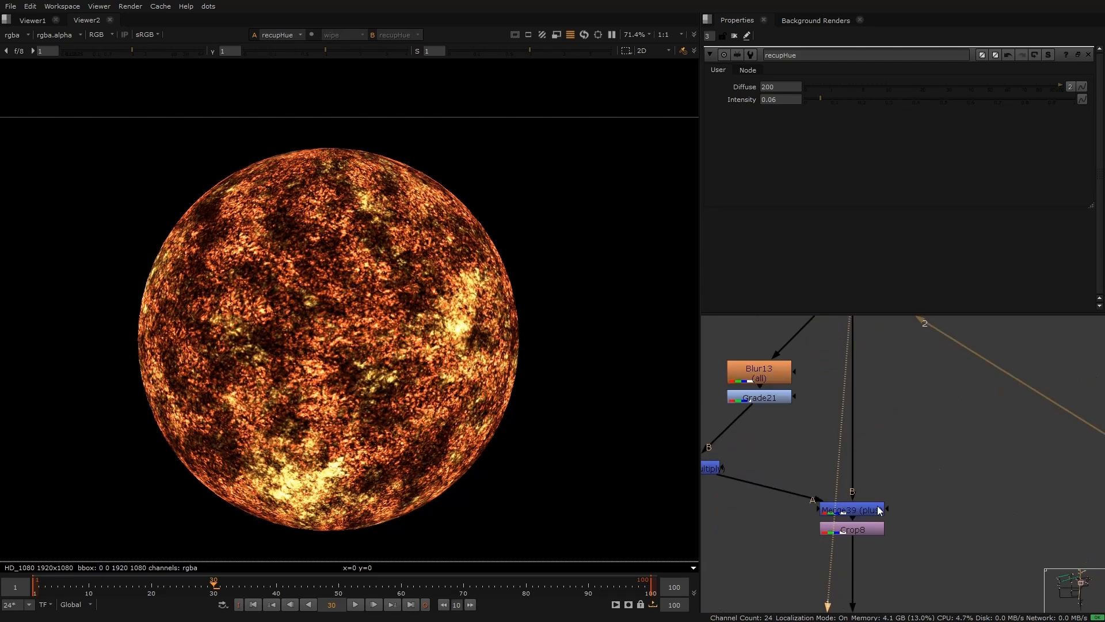
Display Merge39 (plus) and examine the glow around the sphere up close.
{"action": "left_click", "coordinate": [876, 506]}
{"action": "key", "text": "1"}
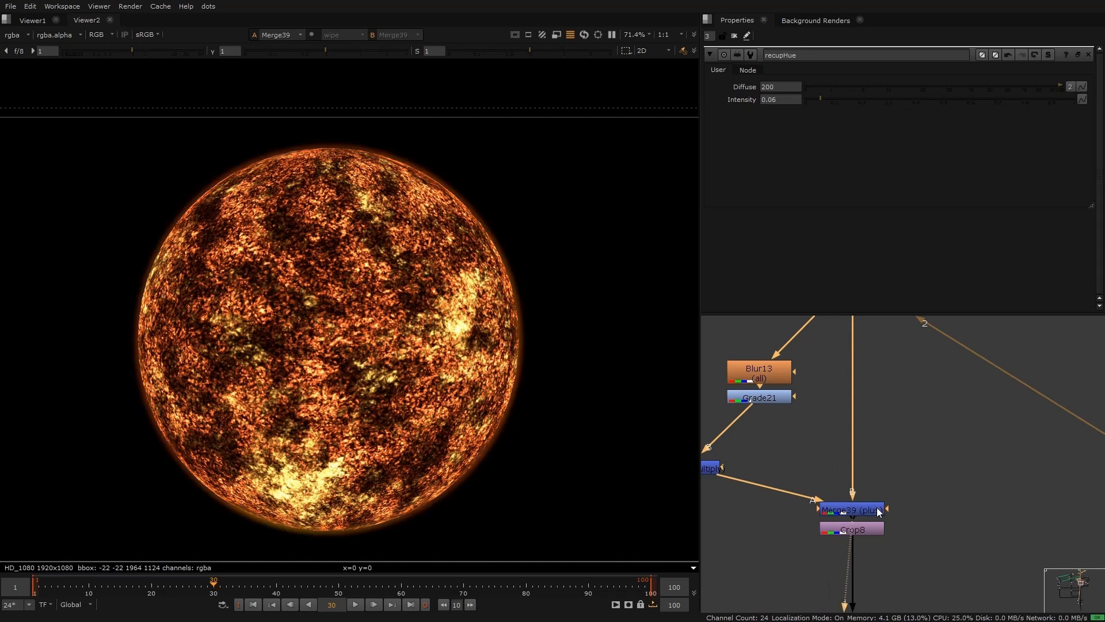
{"action": "scroll", "coordinate": [151, 242], "scroll_direction": "up", "scroll_amount": 3}
{"action": "middle_click_drag", "start_coordinate": [153, 241], "coordinate": [36, 223]}
{"action": "middle_click_drag", "start_coordinate": [728, 441], "coordinate": [844, 450]}
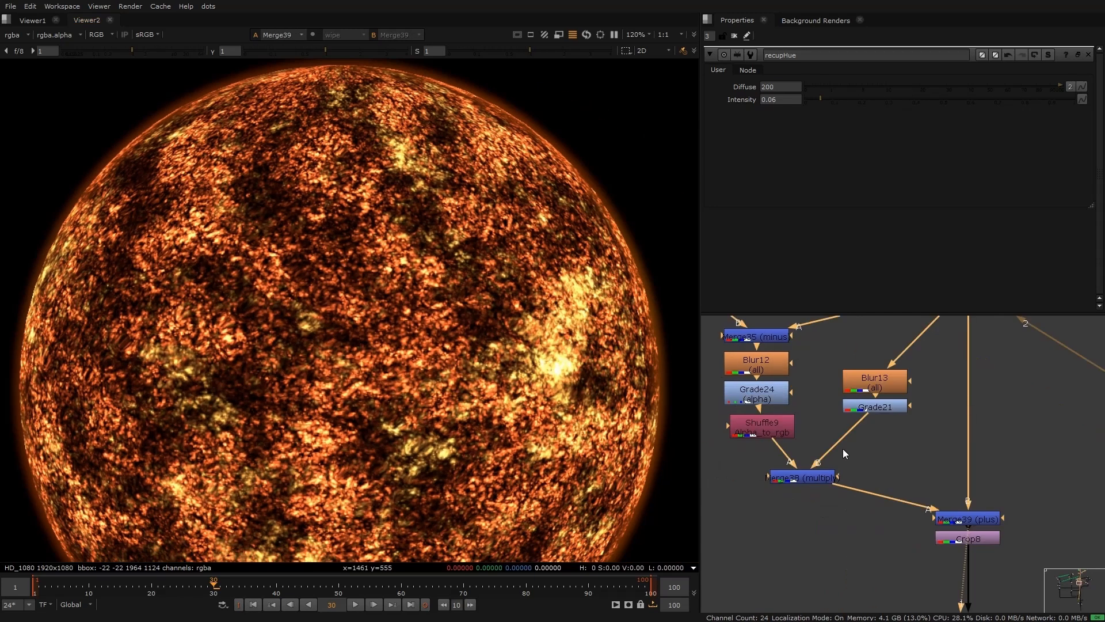
Display Merge38 (multiply) to isolate the glow feeding Merge39.
{"action": "left_click", "coordinate": [802, 476]}
{"action": "key", "text": "1"}
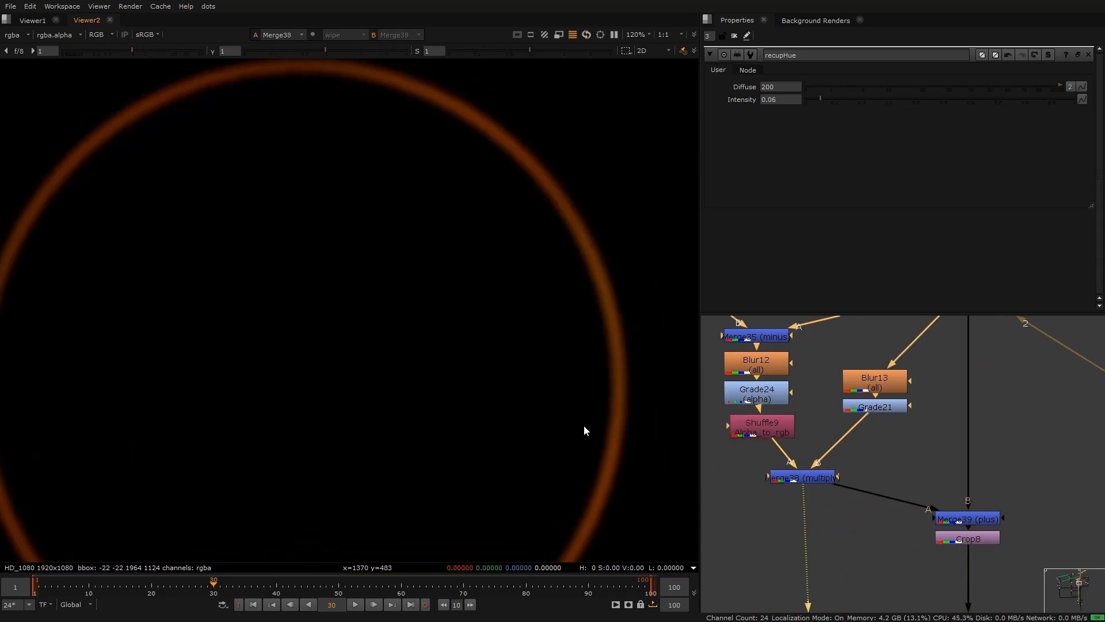
{"action": "scroll", "coordinate": [931, 428], "scroll_direction": "down", "scroll_amount": 3}
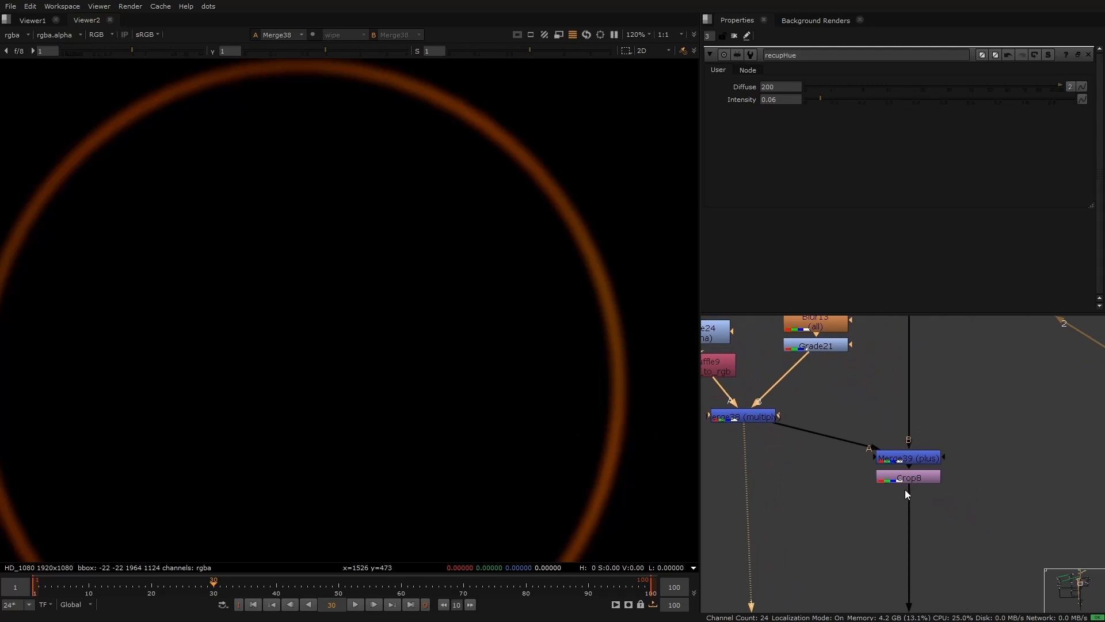
Display Crop8 below Merge39, fitted to the viewer.
{"action": "left_click", "coordinate": [900, 479]}
{"action": "key", "text": "1"}
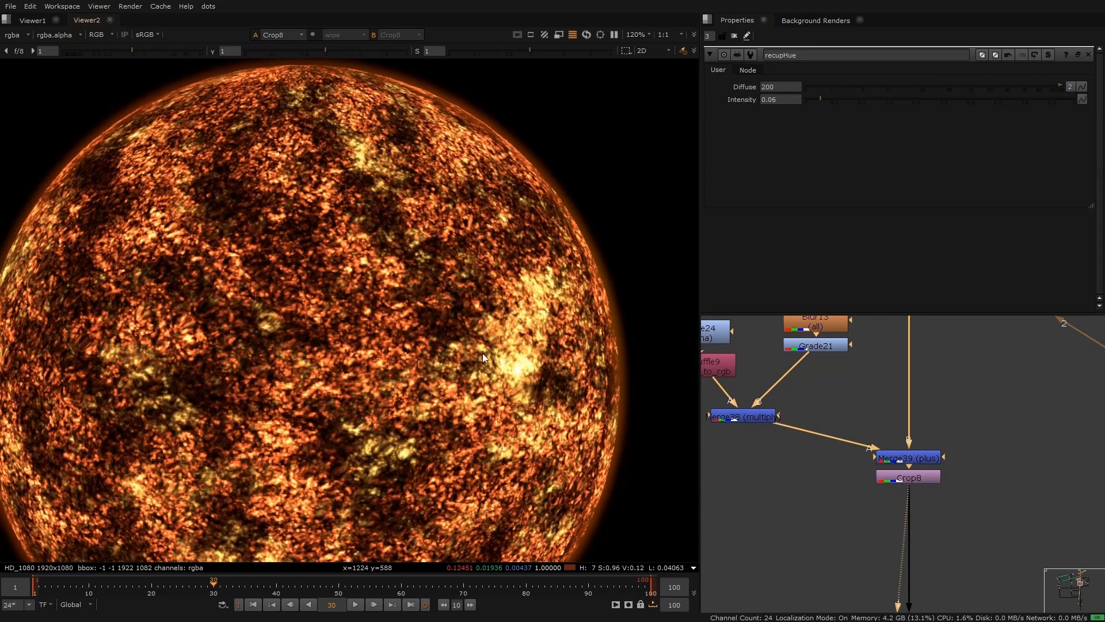
{"action": "key", "text": "f"}
{"action": "scroll", "coordinate": [940, 506], "scroll_direction": "down", "scroll_amount": 2}
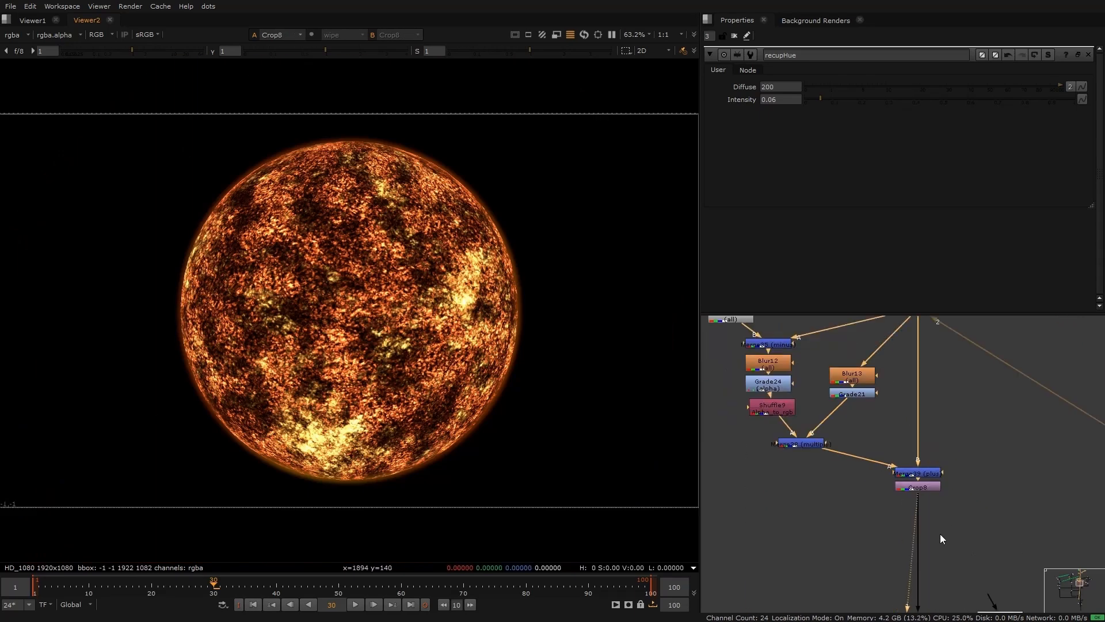
Select EdgeBlur1 further down the tree and examine the sphere's unblurred edge from Crop8 at pixel level.
{"action": "middle_click_drag", "start_coordinate": [918, 593], "coordinate": [904, 397]}
{"action": "left_click", "coordinate": [921, 431]}
{"action": "scroll", "coordinate": [533, 315], "scroll_direction": "up", "scroll_amount": 10}
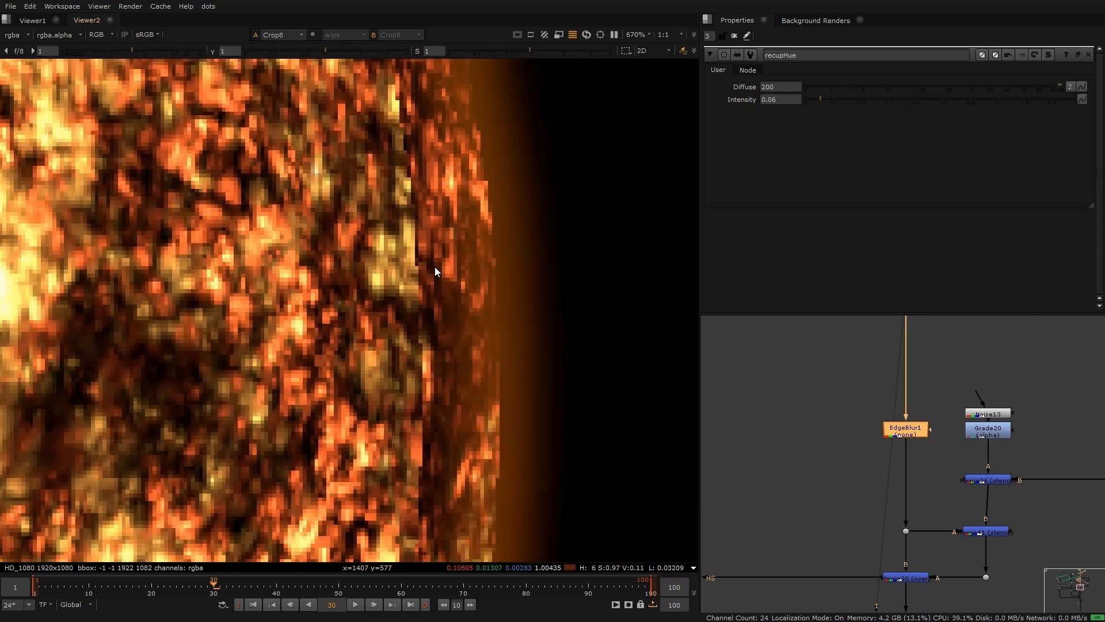
{"action": "scroll", "coordinate": [466, 243], "scroll_direction": "up", "scroll_amount": 3}
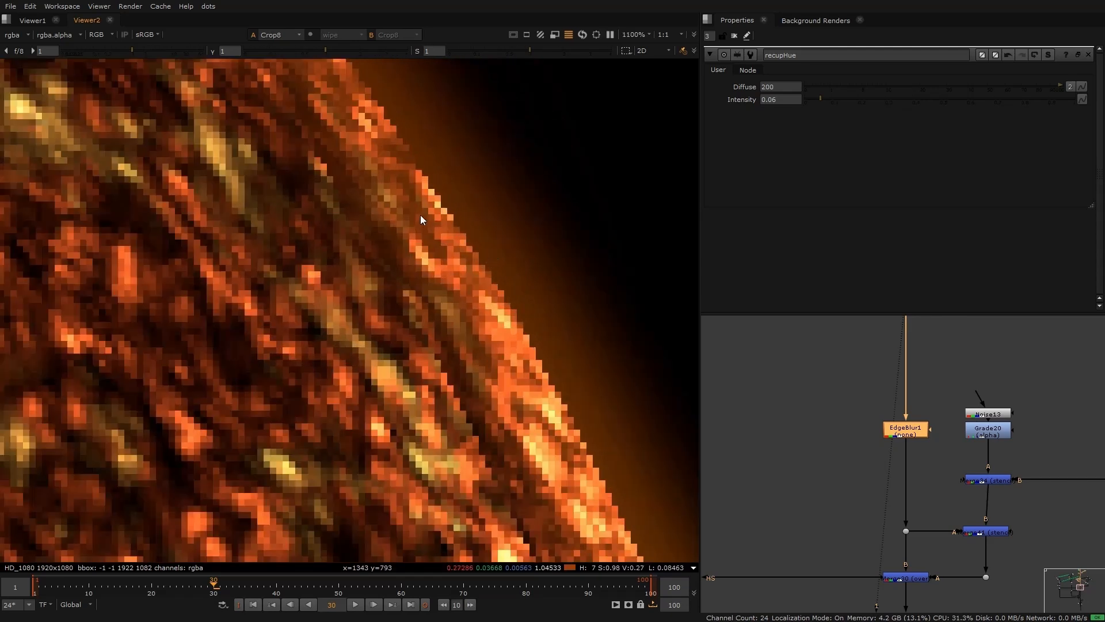
{"action": "left_click_drag", "start_coordinate": [420, 215], "coordinate": [513, 312], "text": "ctrl+shift"}
Display EdgeBlur1, examine the softened sphere edge up close, and fit the whole image in the viewer.
{"action": "key", "text": "1"}
{"action": "scroll", "coordinate": [526, 283], "scroll_direction": "down", "scroll_amount": 5}
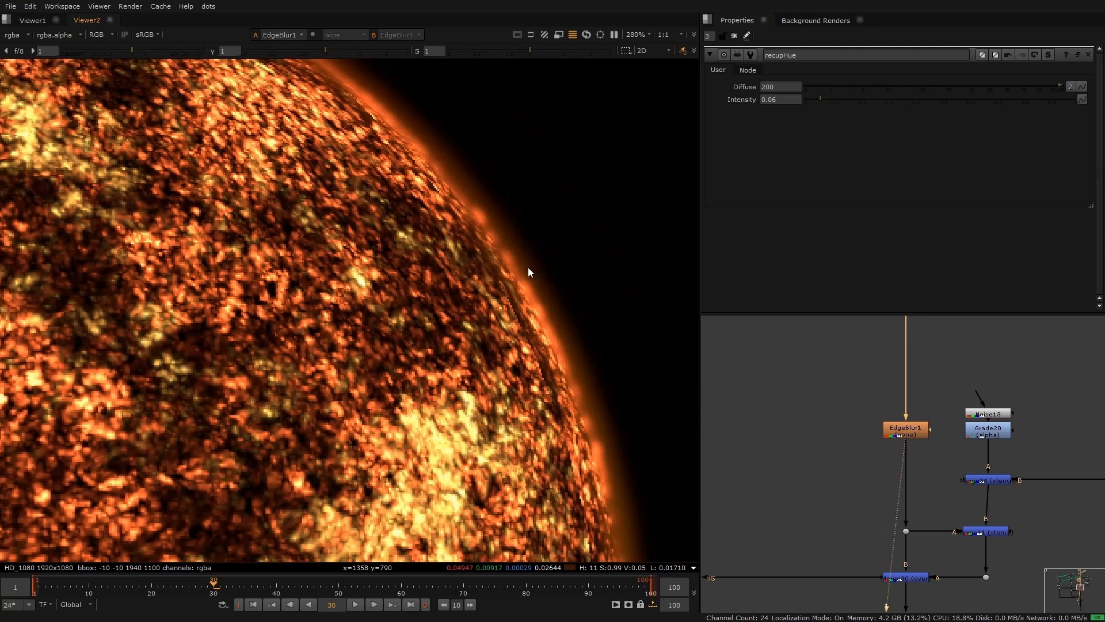
{"action": "scroll", "coordinate": [519, 278], "scroll_direction": "up", "scroll_amount": 4}
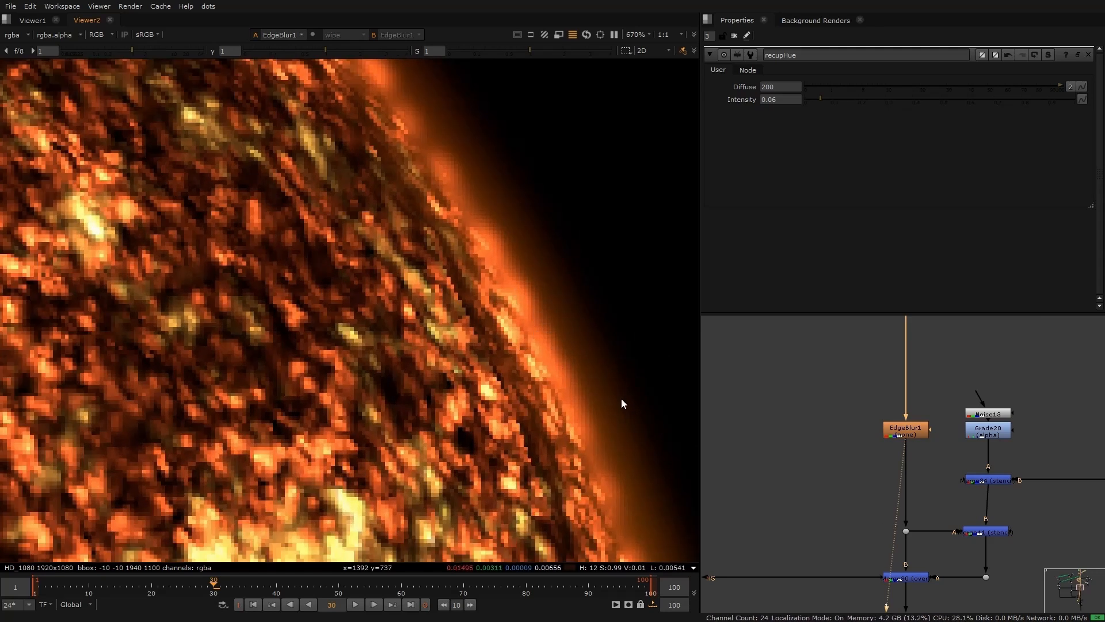
{"action": "left_click_drag", "start_coordinate": [553, 361], "coordinate": [613, 392]}
{"action": "scroll", "coordinate": [568, 319], "scroll_direction": "down", "scroll_amount": 2}
{"action": "left_click_drag", "start_coordinate": [520, 243], "coordinate": [602, 358]}
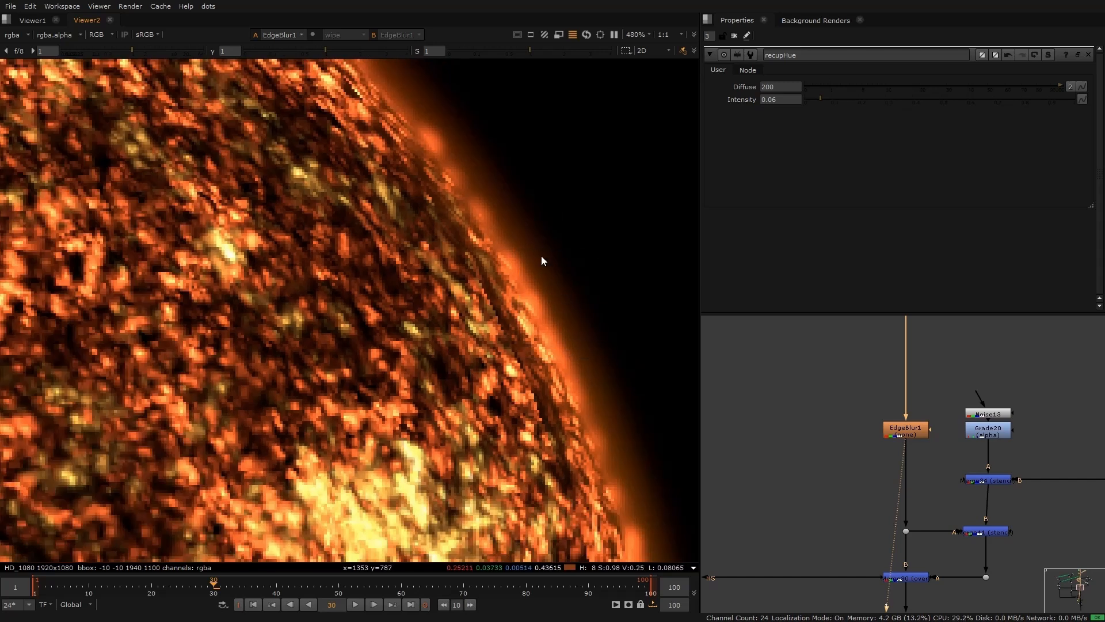
{"action": "scroll", "coordinate": [475, 247], "scroll_direction": "down", "scroll_amount": 5}
{"action": "key", "text": "f"}
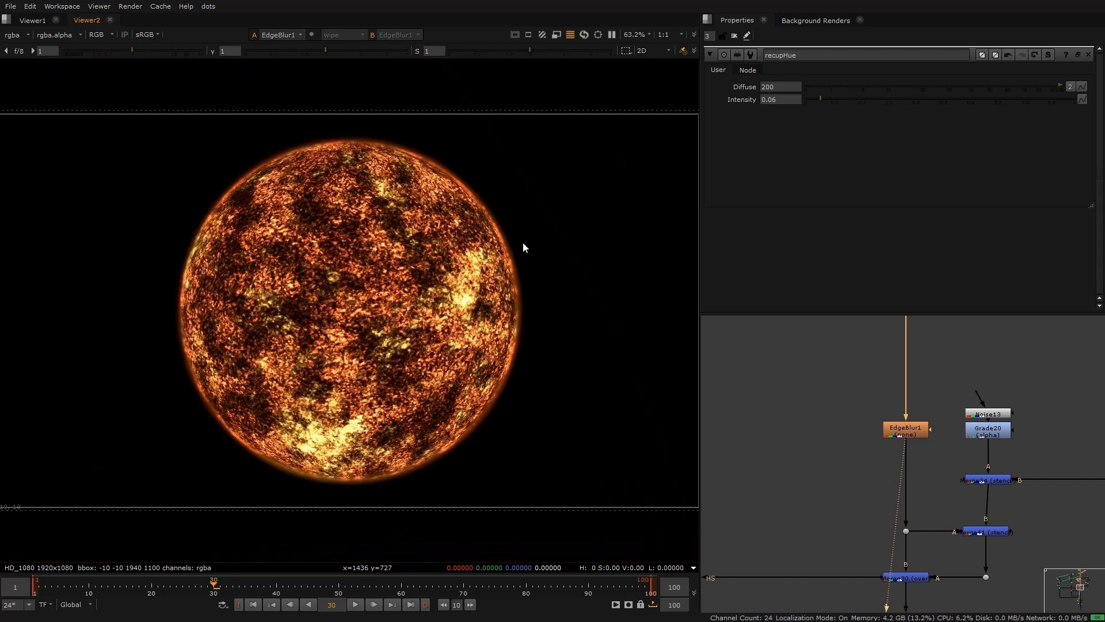
Display Merge30 below EdgeBlur1 and examine the flares around the sun's edge up close.
{"action": "scroll", "coordinate": [867, 492], "scroll_direction": "down", "scroll_amount": 1}
{"action": "middle_click_drag", "start_coordinate": [867, 492], "coordinate": [785, 483]}
{"action": "left_click_drag", "start_coordinate": [772, 536], "coordinate": [850, 572]}
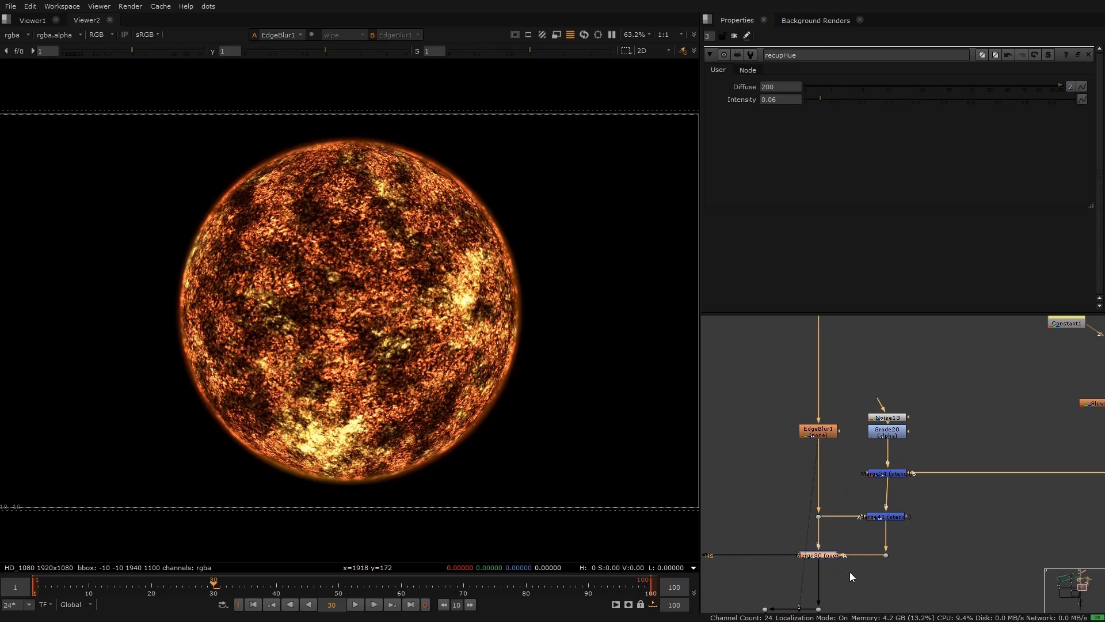
{"action": "key", "text": "1"}
{"action": "left_click", "coordinate": [849, 572]}
{"action": "scroll", "coordinate": [507, 171], "scroll_direction": "up", "scroll_amount": 3}
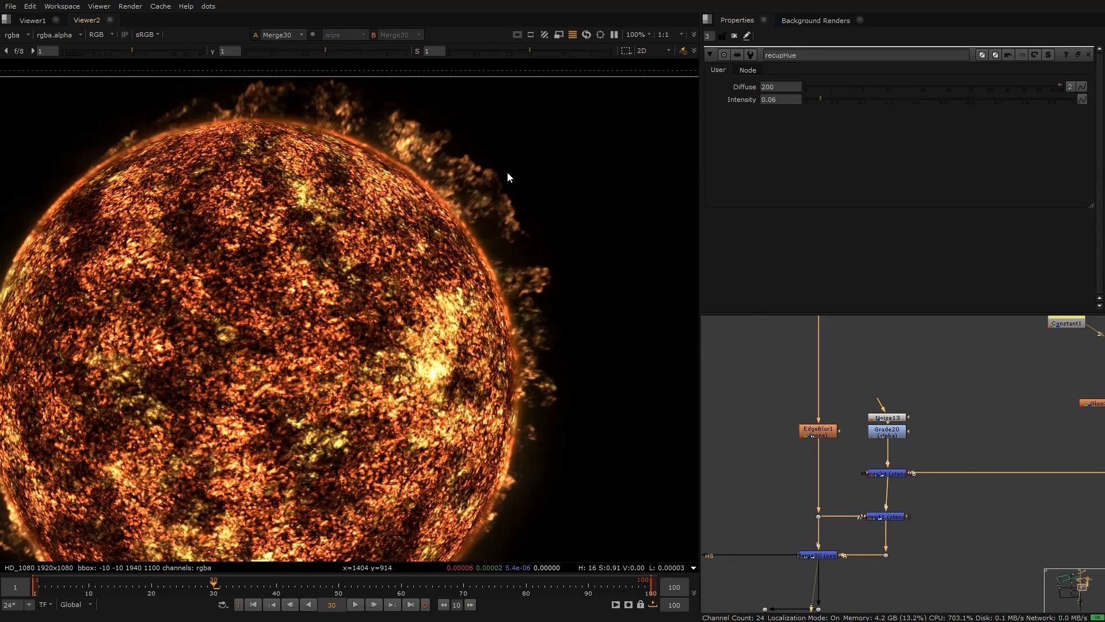
{"action": "middle_click_drag", "start_coordinate": [456, 239], "coordinate": [513, 236]}
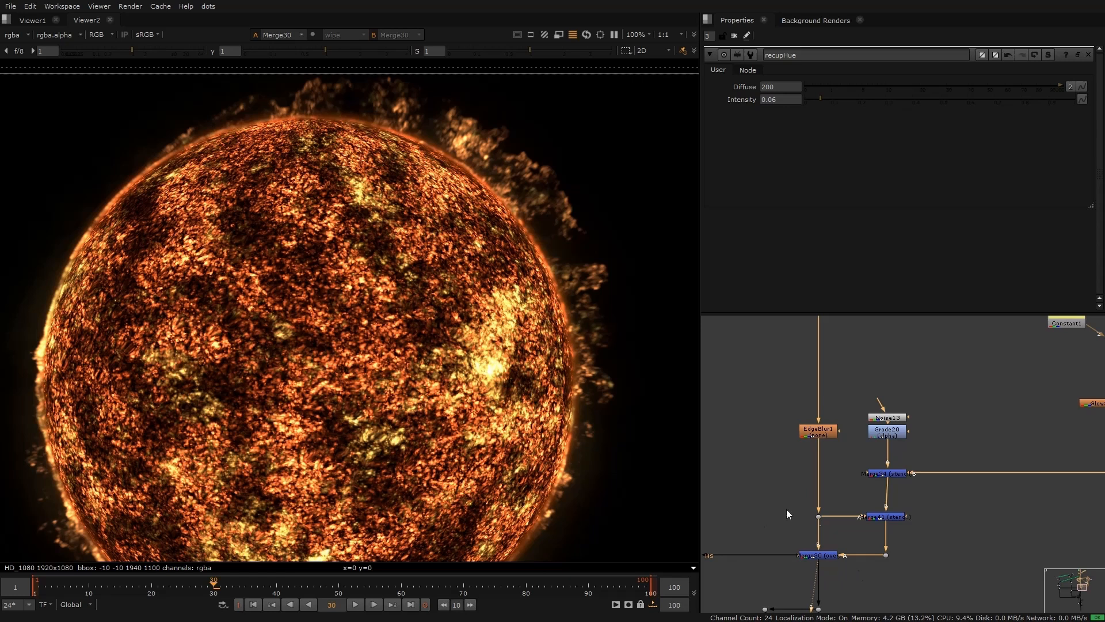
Find the top of the flare branch and display its Noise10 texture.
{"action": "scroll", "coordinate": [868, 468], "scroll_direction": "down", "scroll_amount": 4}
{"action": "scroll", "coordinate": [965, 414], "scroll_direction": "up", "scroll_amount": 5}
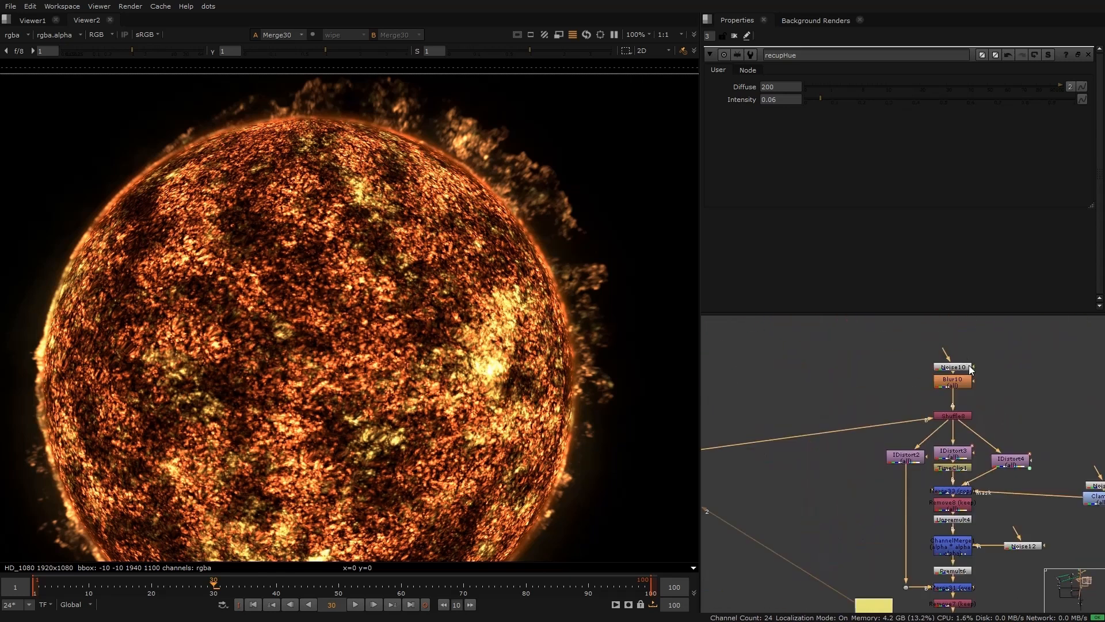
{"action": "left_click", "coordinate": [966, 373]}
{"action": "left_click", "coordinate": [963, 366]}
{"action": "key", "text": "1"}
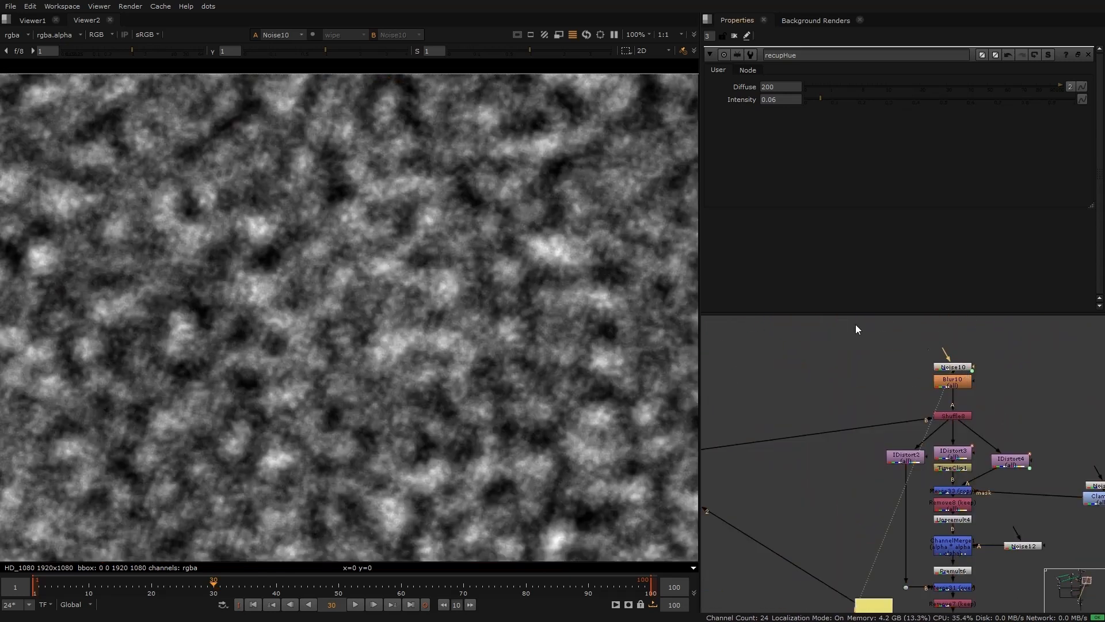
Display Shuffle8 below Blur10 and select IDistort2 beneath it.
{"action": "left_click", "coordinate": [964, 415]}
{"action": "key", "text": "1"}
{"action": "middle_click_drag", "start_coordinate": [954, 452], "coordinate": [947, 387]}
{"action": "left_click", "coordinate": [896, 387]}
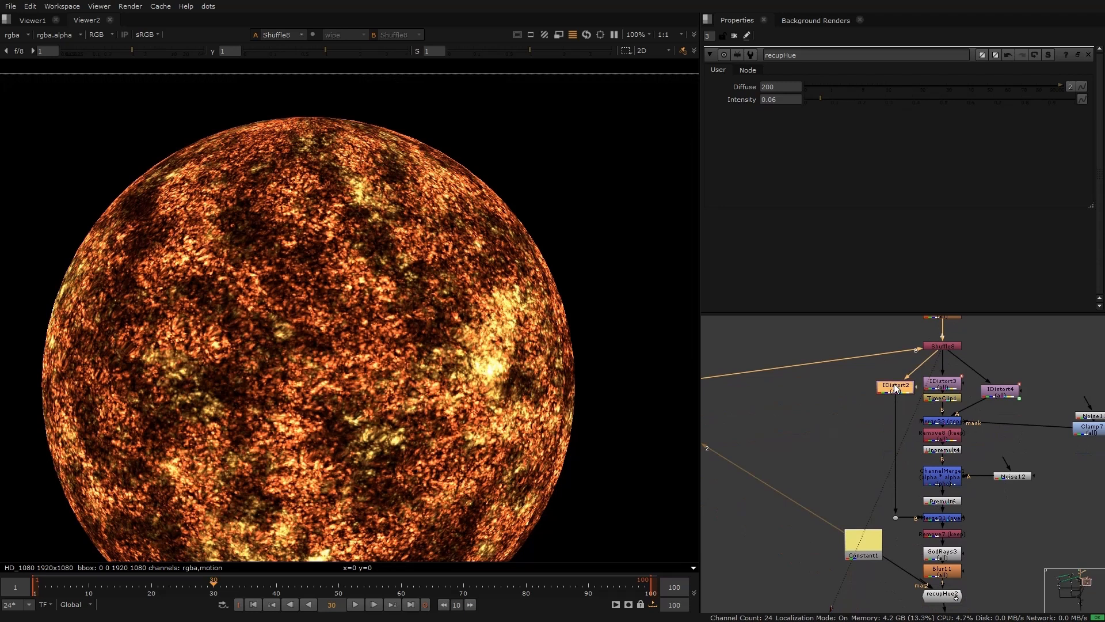
Follow the Shuffle8 input back to recupHue and display its output with the whole sphere in view.
{"action": "middle_click_drag", "start_coordinate": [879, 367], "coordinate": [1064, 398]}
{"action": "left_click", "coordinate": [798, 418]}
{"action": "key", "text": "1"}
{"action": "left_click", "coordinate": [772, 397]}
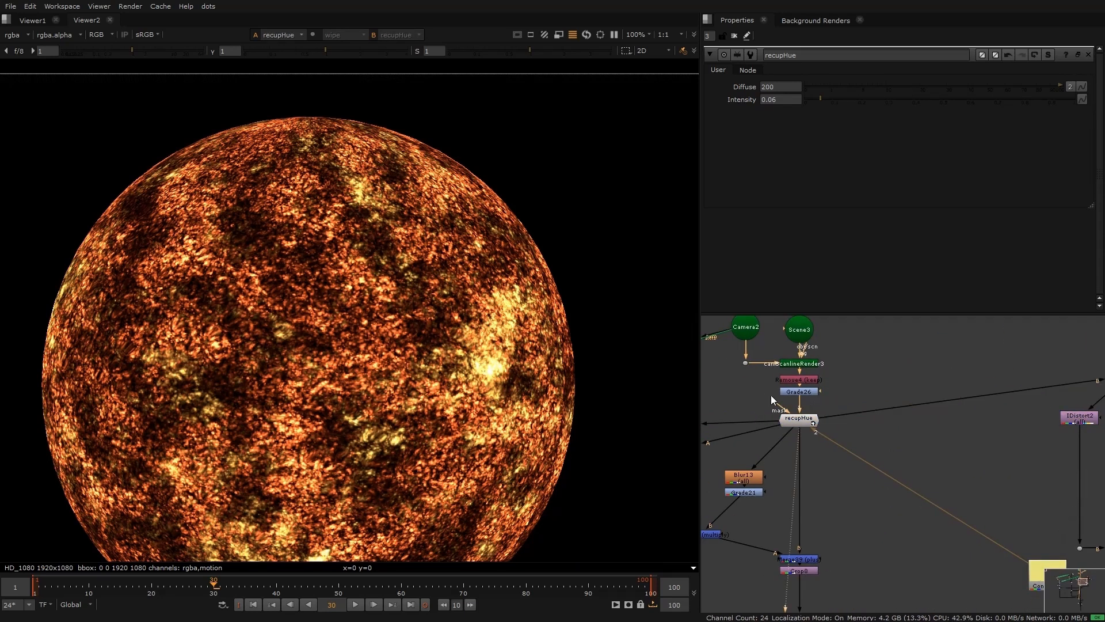
{"action": "scroll", "coordinate": [818, 424], "scroll_direction": "up", "scroll_amount": 3}
{"action": "left_click_drag", "start_coordinate": [982, 464], "coordinate": [738, 366]}
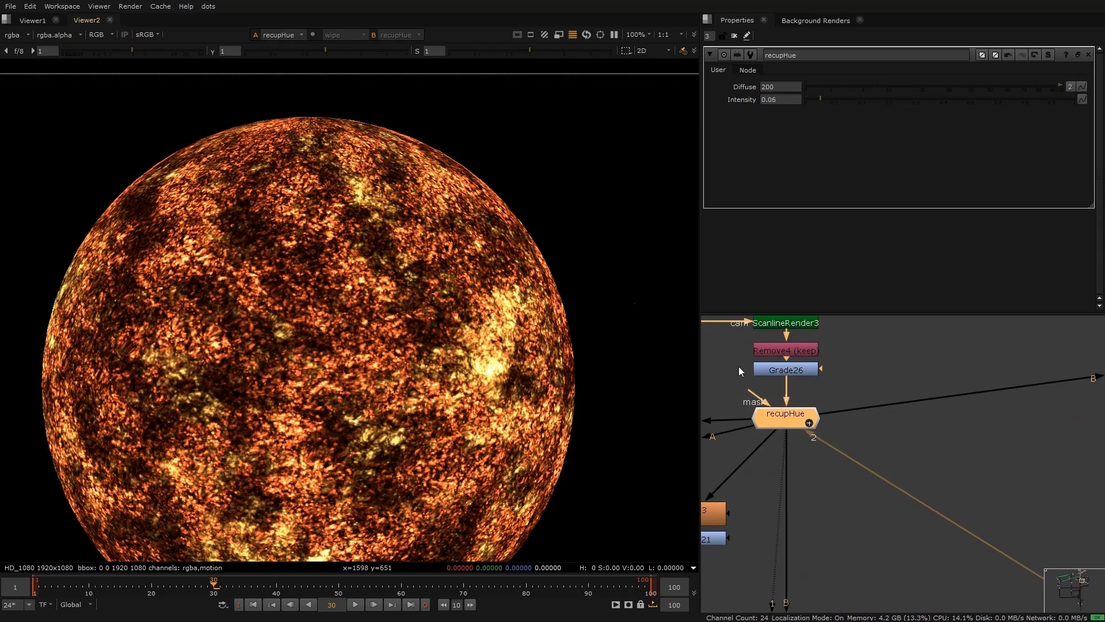
{"action": "middle_click_drag", "start_coordinate": [375, 265], "coordinate": [374, 239]}
{"action": "scroll", "coordinate": [380, 250], "scroll_direction": "down", "scroll_amount": 2}
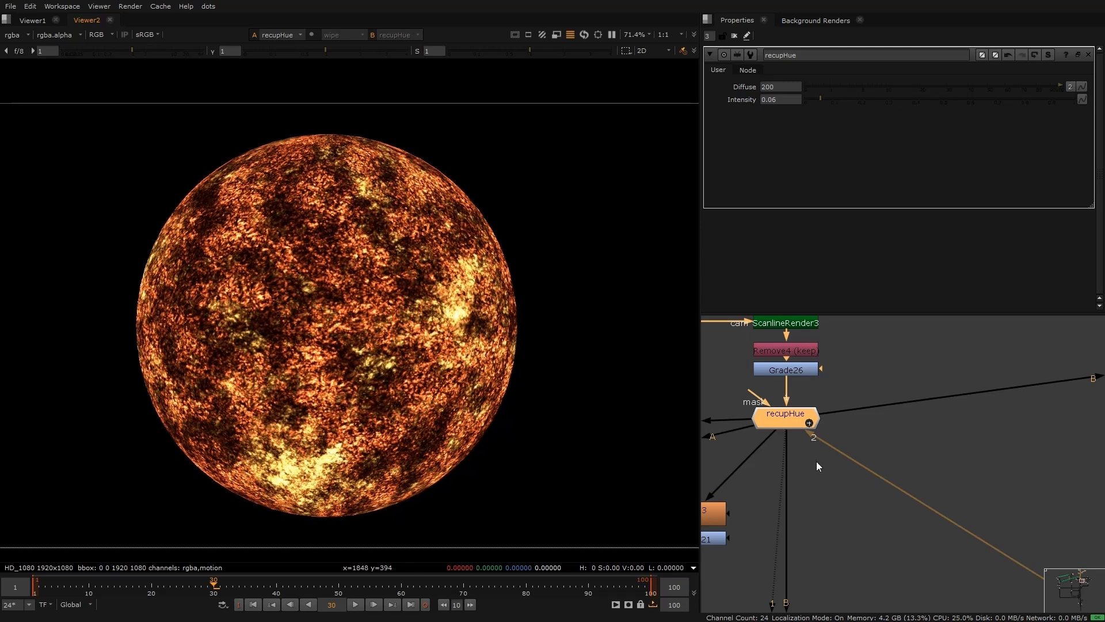
Display Crop8 and switch back to recupHue to compare the two sphere edges.
{"action": "scroll", "coordinate": [816, 461], "scroll_direction": "down", "scroll_amount": 2}
{"action": "middle_click_drag", "start_coordinate": [819, 588], "coordinate": [817, 434]}
{"action": "left_click", "coordinate": [803, 454]}
{"action": "key", "text": "1"}
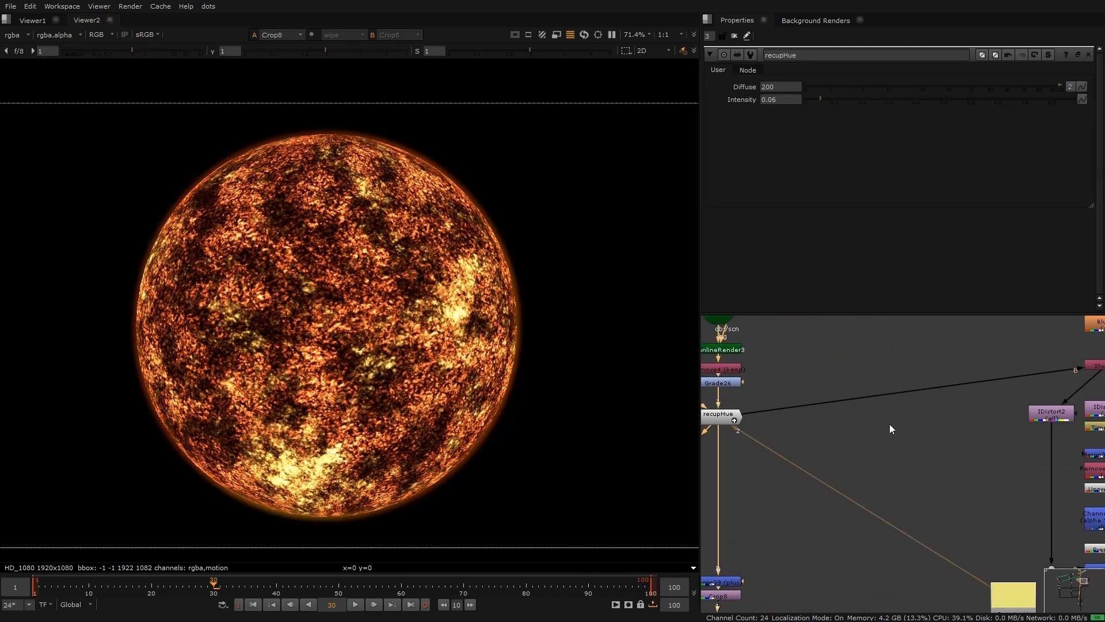
{"action": "key", "text": "1"}
{"action": "middle_click_drag", "start_coordinate": [858, 431], "coordinate": [797, 440]}
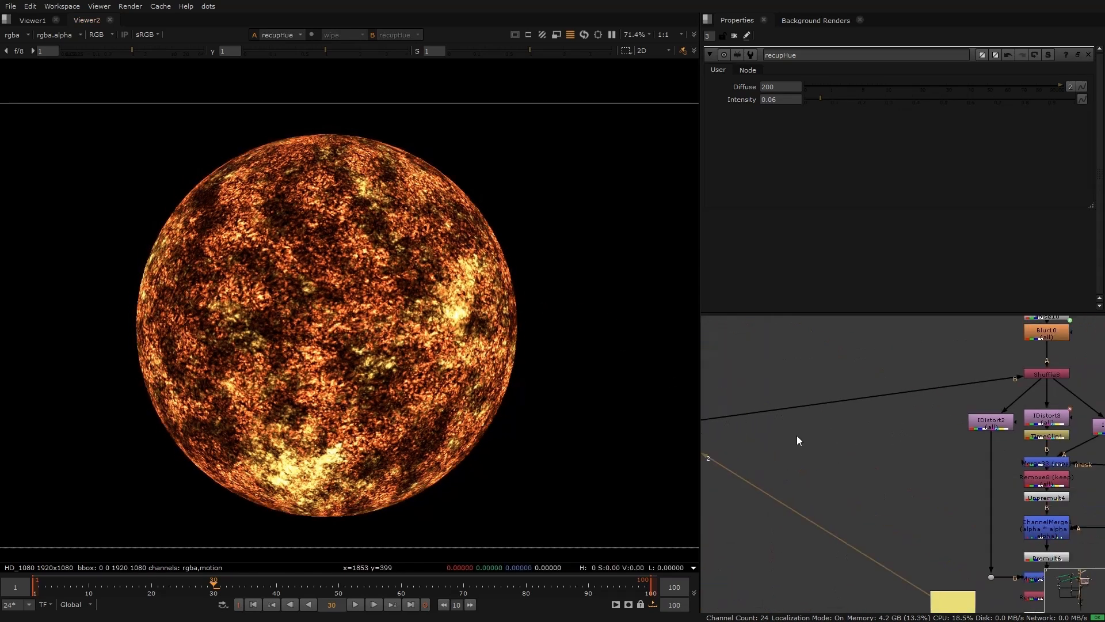
Display IDistort2 and examine the distorted sphere up close.
{"action": "scroll", "coordinate": [797, 436], "scroll_direction": "up", "scroll_amount": 2}
{"action": "left_click", "coordinate": [898, 417]}
{"action": "key", "text": "1"}
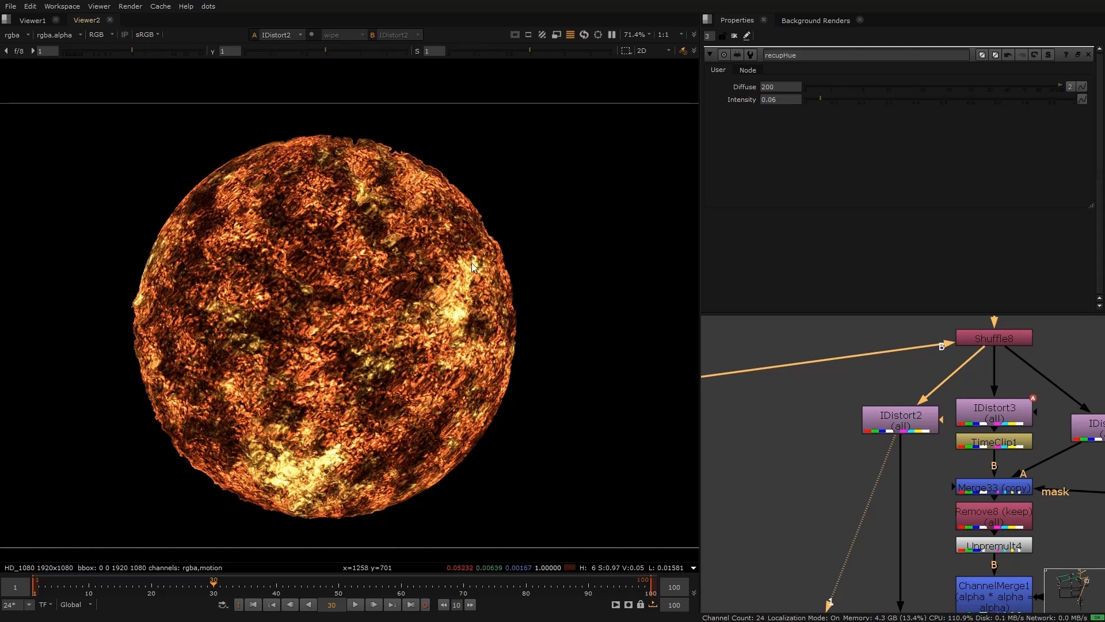
{"action": "scroll", "coordinate": [472, 267], "scroll_direction": "up", "scroll_amount": 4}
{"action": "middle_click_drag", "start_coordinate": [838, 407], "coordinate": [931, 360]}
{"action": "scroll", "coordinate": [913, 444], "scroll_direction": "down", "scroll_amount": 1}
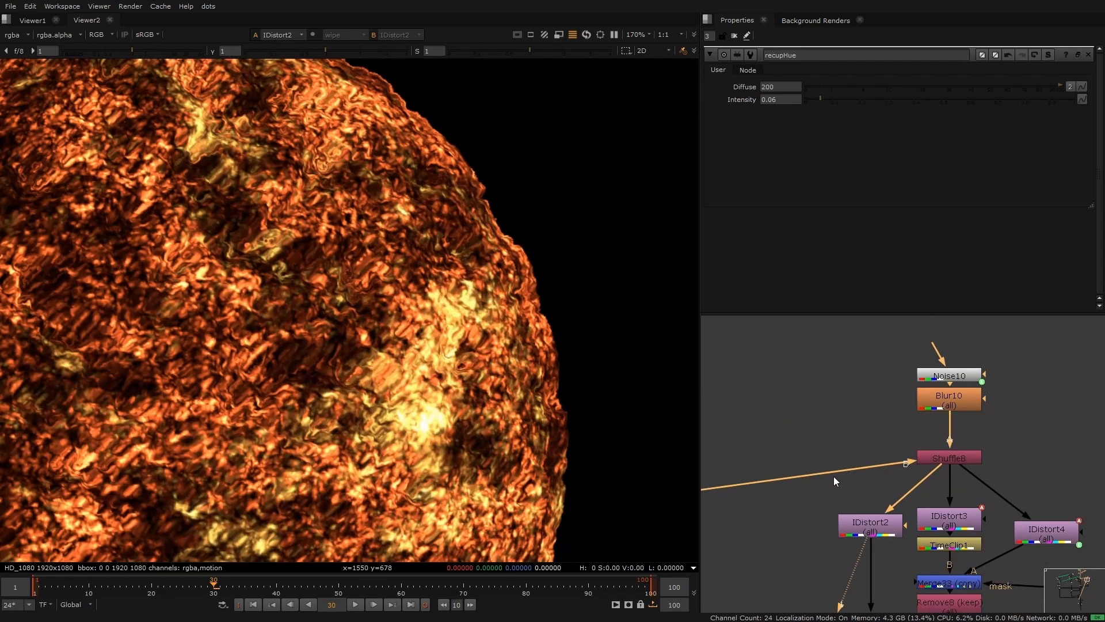
Open the properties of IDistort2 below Shuffle8.
{"action": "left_click_drag", "start_coordinate": [834, 476], "coordinate": [1065, 544]}
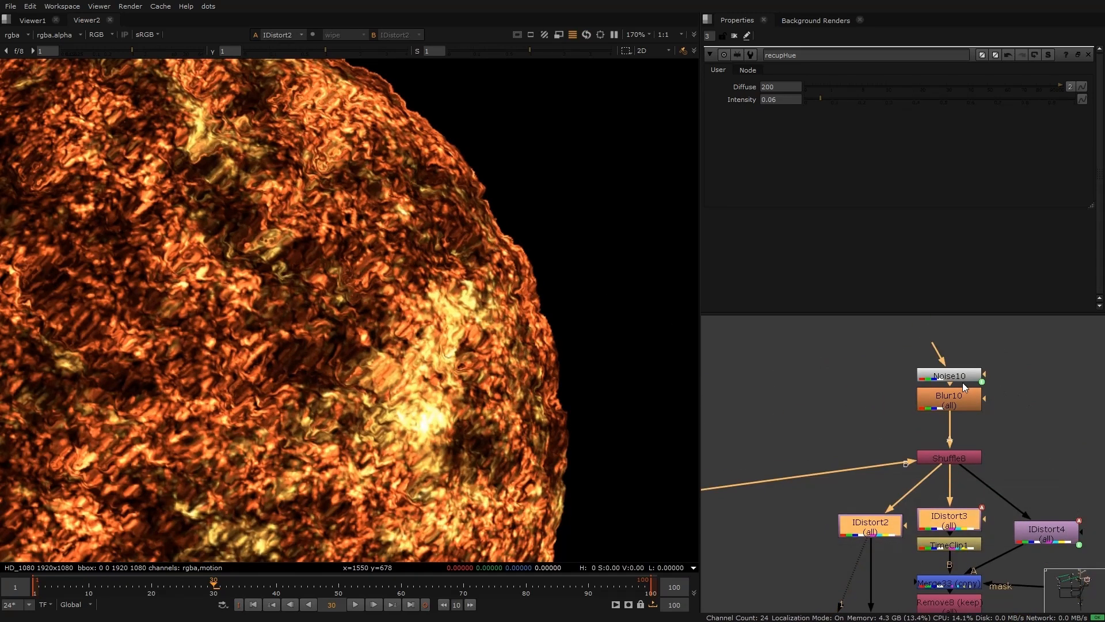
{"action": "double_click", "coordinate": [892, 536]}
{"action": "scroll", "coordinate": [527, 231], "scroll_direction": "up", "scroll_amount": 1}
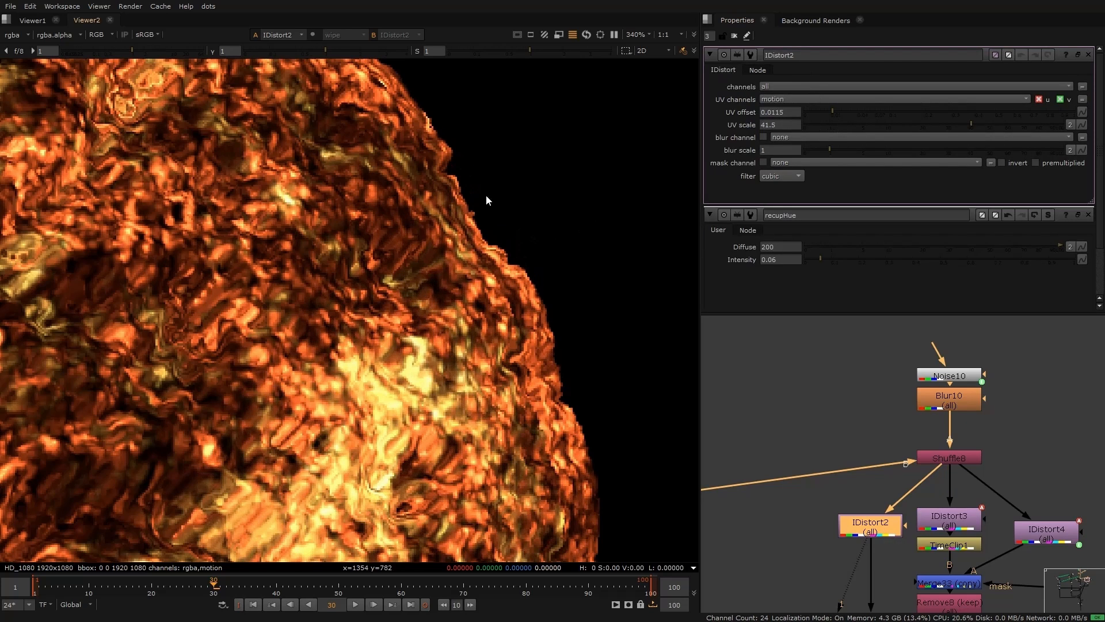
Examine the distorted edge and surface of the sphere in the IDistort2 output at several zoom levels.
{"action": "middle_click_drag", "start_coordinate": [486, 195], "coordinate": [507, 357]}
{"action": "middle_click_drag", "start_coordinate": [269, 109], "coordinate": [430, 264]}
{"action": "middle_click_drag", "start_coordinate": [305, 181], "coordinate": [427, 181]}
{"action": "scroll", "coordinate": [538, 265], "scroll_direction": "down", "scroll_amount": 5}
{"action": "scroll", "coordinate": [555, 172], "scroll_direction": "up", "scroll_amount": 1}
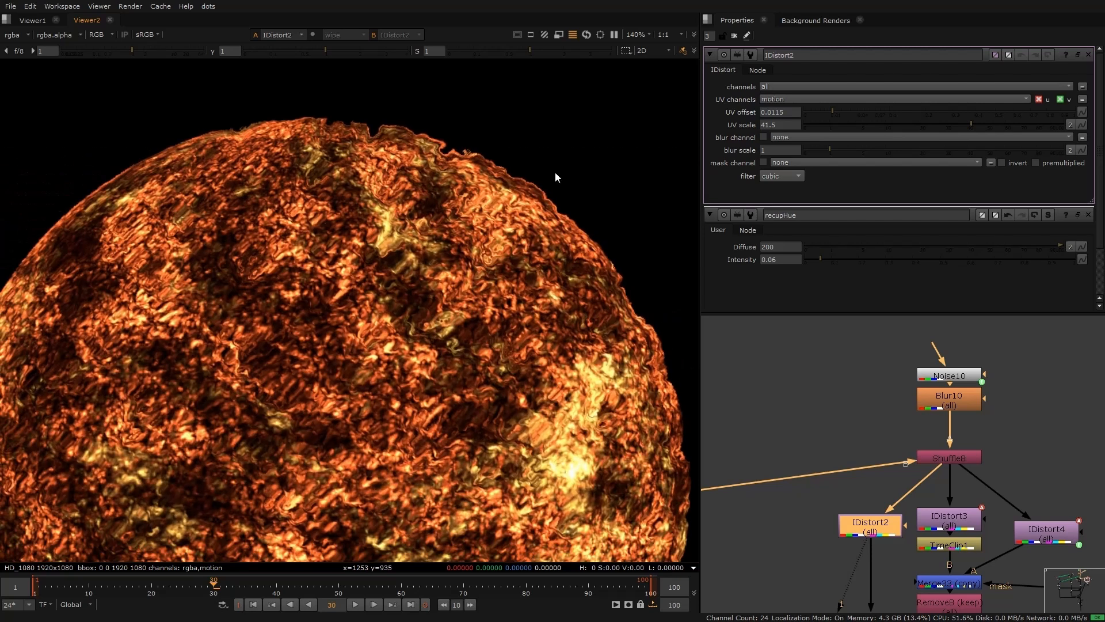
{"action": "scroll", "coordinate": [370, 379], "scroll_direction": "down", "scroll_amount": 1}
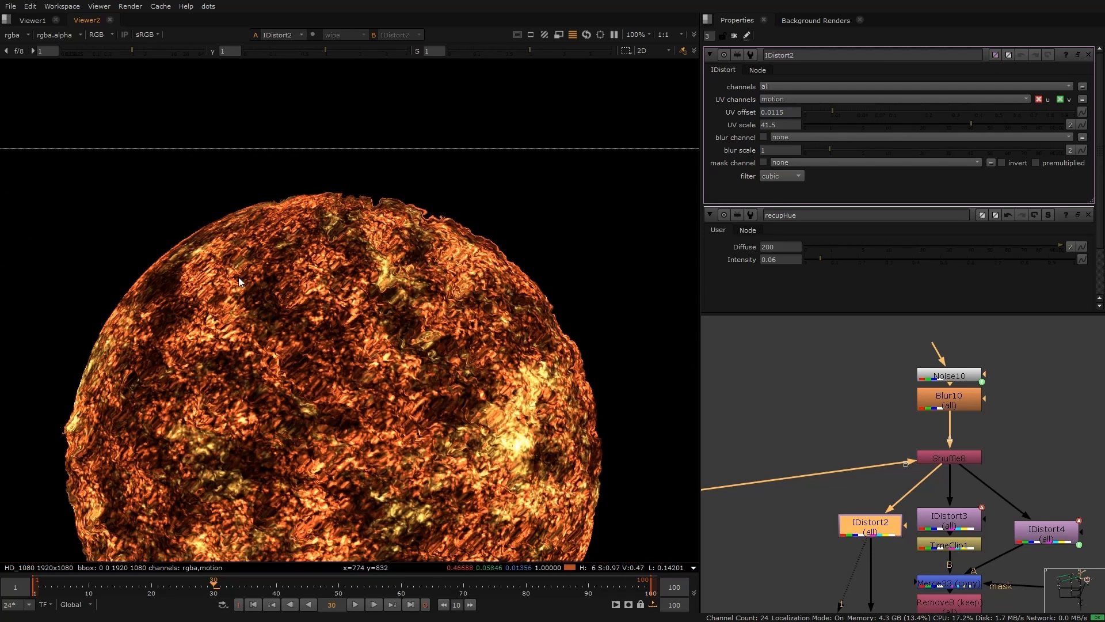
{"action": "middle_click_drag", "start_coordinate": [305, 458], "coordinate": [335, 401]}
{"action": "left_click_drag", "start_coordinate": [274, 294], "coordinate": [513, 538]}
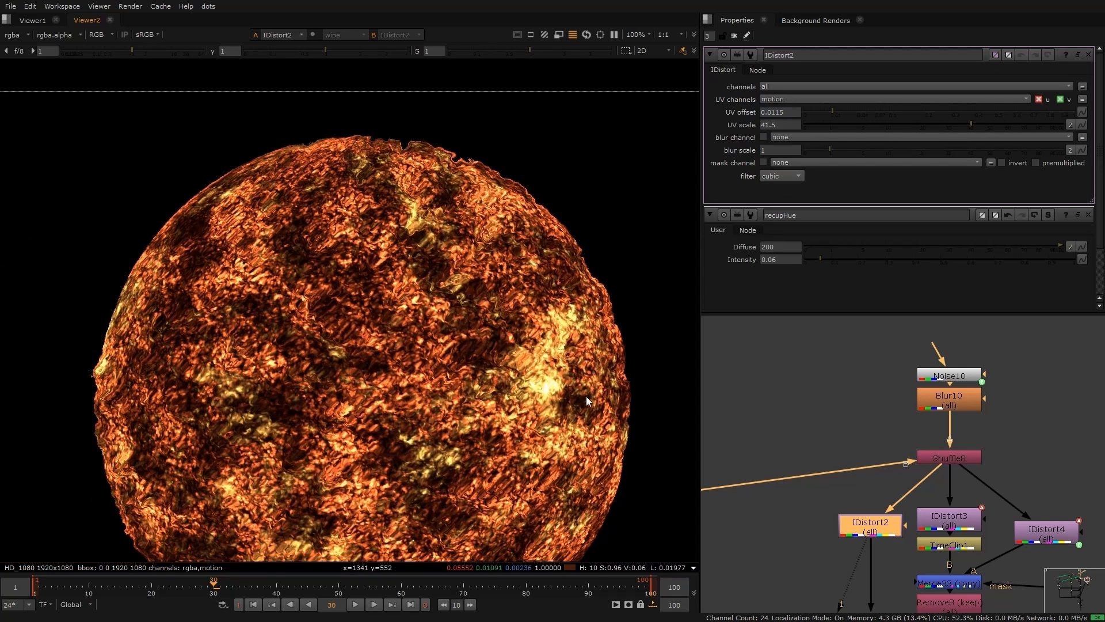
Display Shuffle8 and switch back to IDistort2 to compare the sphere's outer edge up close.
{"action": "middle_click_drag", "start_coordinate": [564, 366], "coordinate": [468, 280]}
{"action": "scroll", "coordinate": [522, 299], "scroll_direction": "up", "scroll_amount": 4}
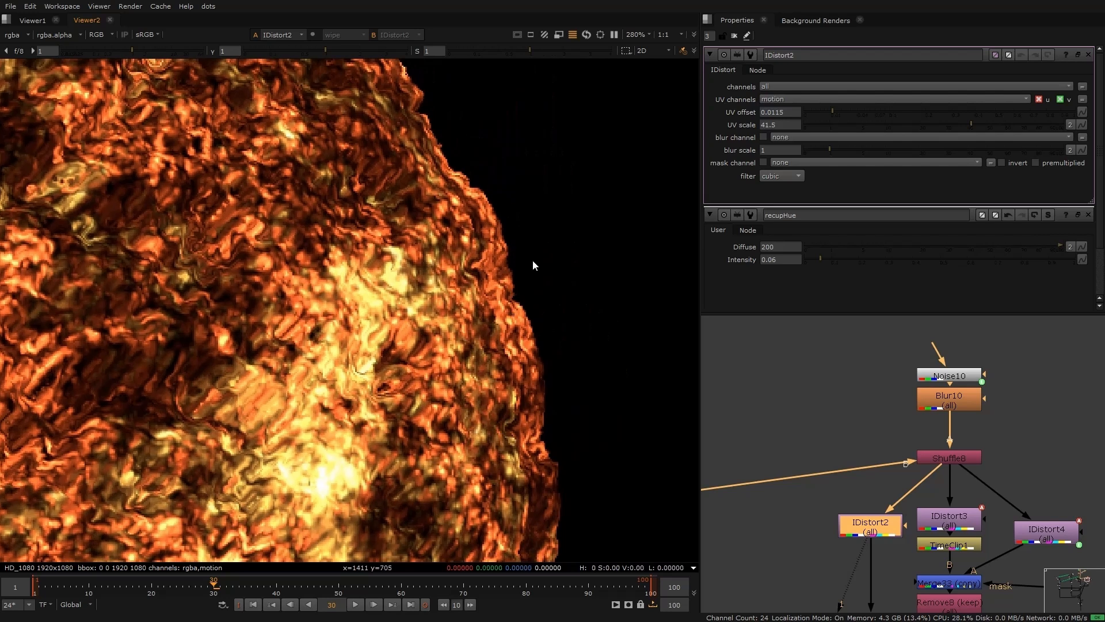
{"action": "scroll", "coordinate": [488, 315], "scroll_direction": "up", "scroll_amount": 2}
{"action": "scroll", "coordinate": [488, 314], "scroll_direction": "up", "scroll_amount": 1}
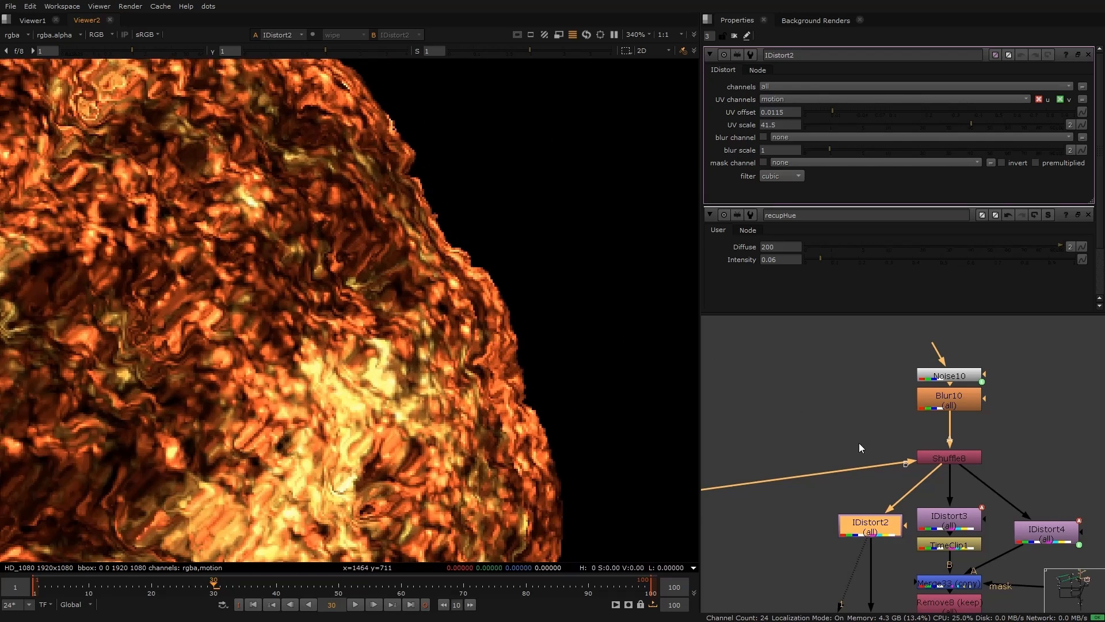
{"action": "left_click", "coordinate": [940, 459]}
{"action": "key", "text": "1"}
{"action": "left_click", "coordinate": [872, 521]}
{"action": "key", "text": "1"}
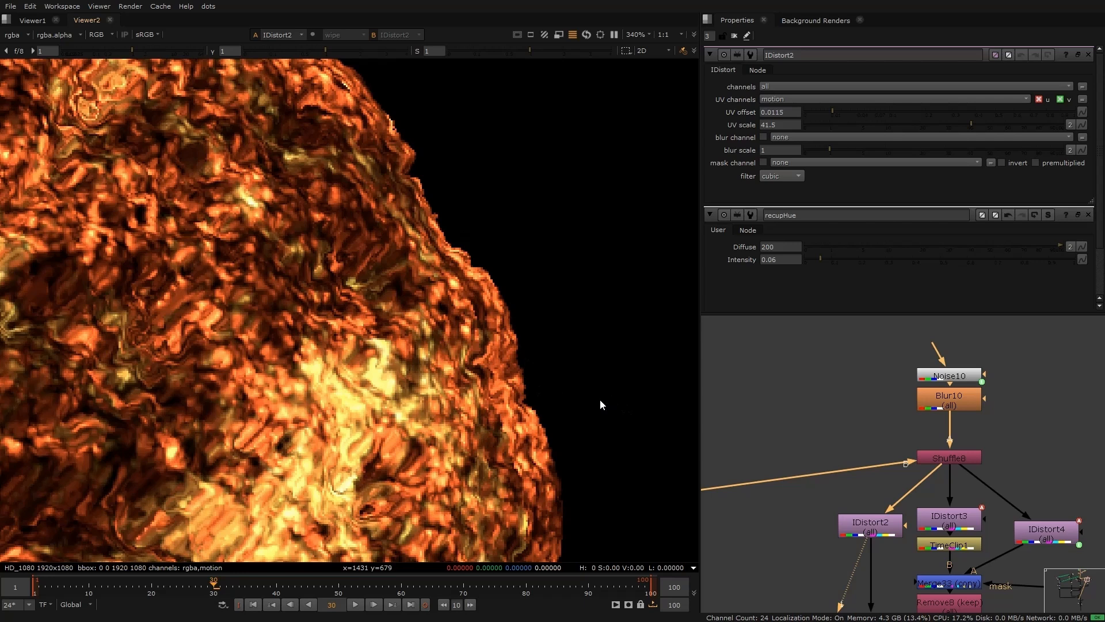
Display IDistort3, examine its distorted sphere edge, and open the properties of TimeClip1.
{"action": "left_click", "coordinate": [949, 517]}
{"action": "key", "text": "1"}
{"action": "key", "text": "f"}
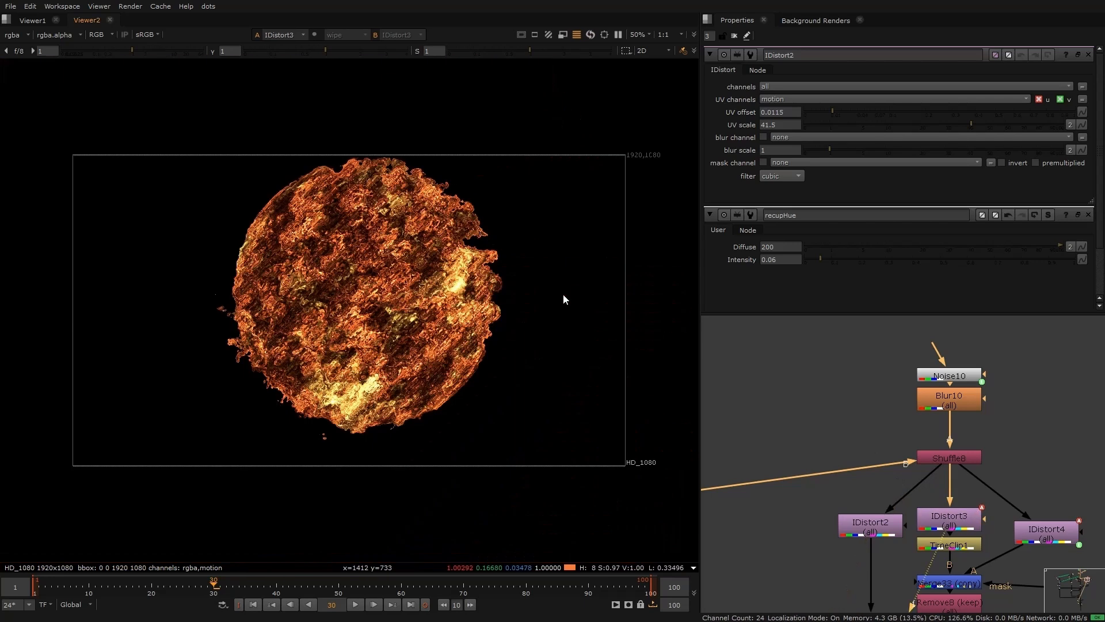
{"action": "scroll", "coordinate": [639, 391], "scroll_direction": "up", "scroll_amount": 5}
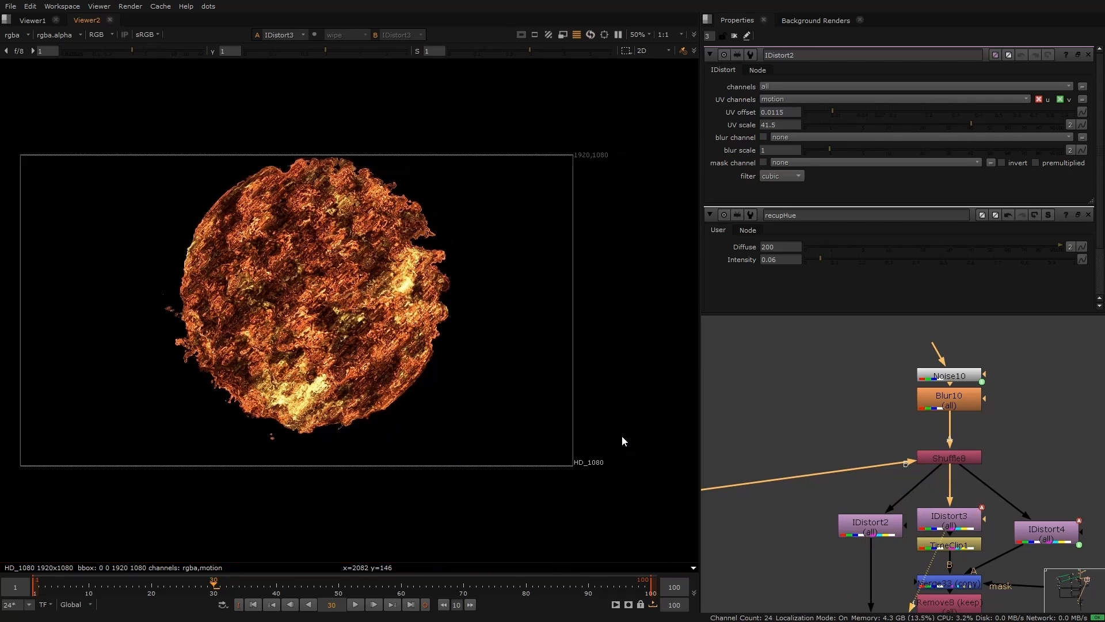
{"action": "middle_click_drag", "start_coordinate": [402, 236], "coordinate": [371, 191]}
{"action": "double_click", "coordinate": [949, 545]}
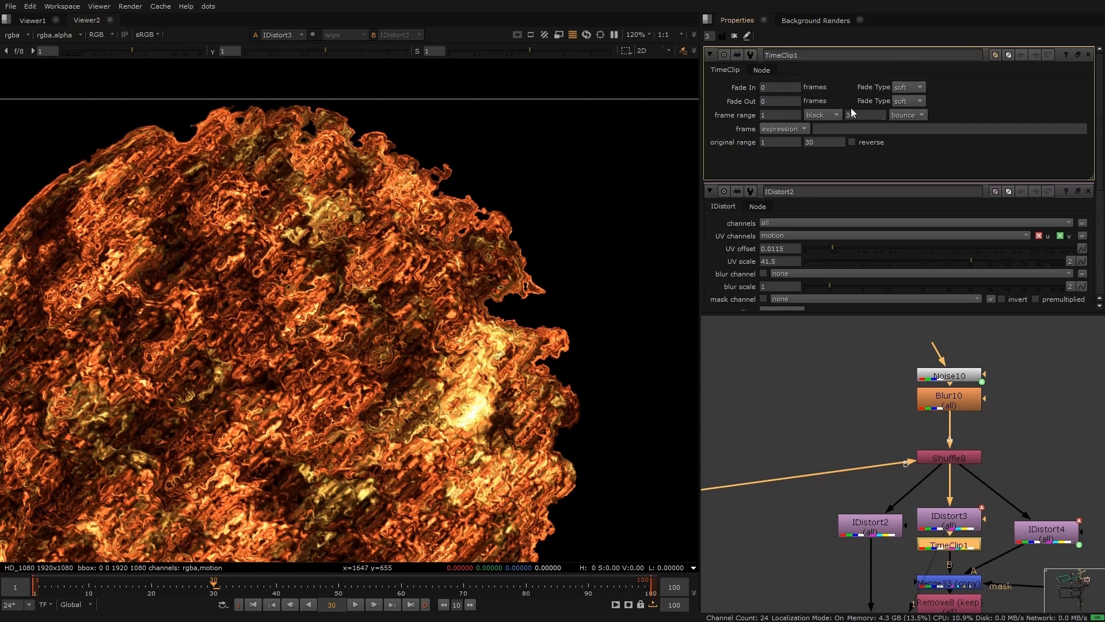
Display IDistort4 and examine the distorted sphere.
{"action": "left_click", "coordinate": [1039, 543]}
{"action": "key", "text": "1"}
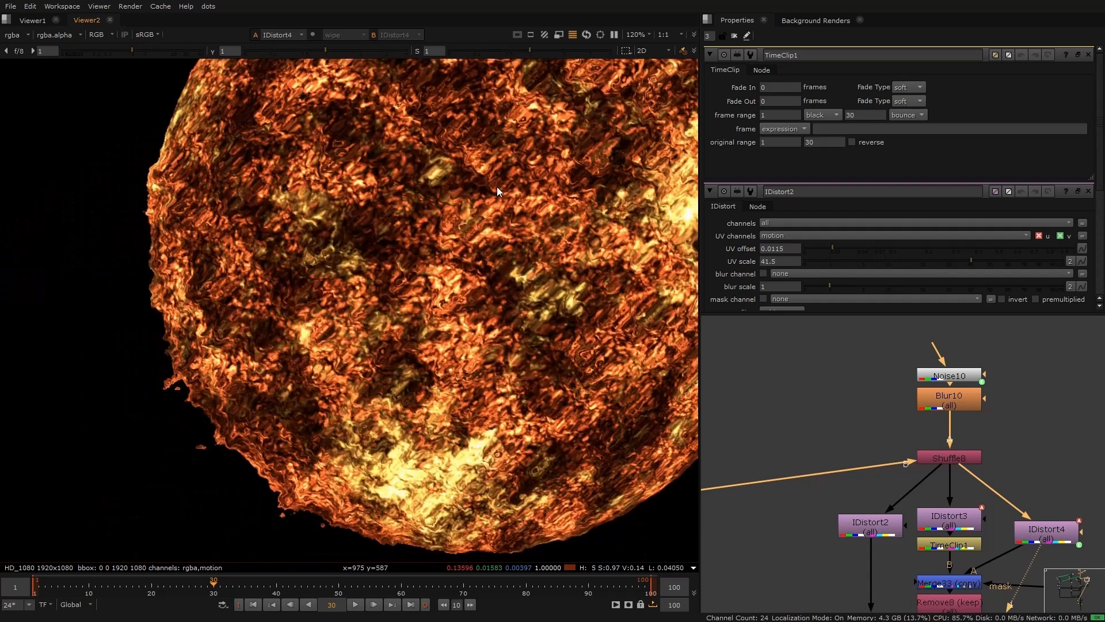
{"action": "scroll", "coordinate": [498, 191], "scroll_direction": "down", "scroll_amount": 2}
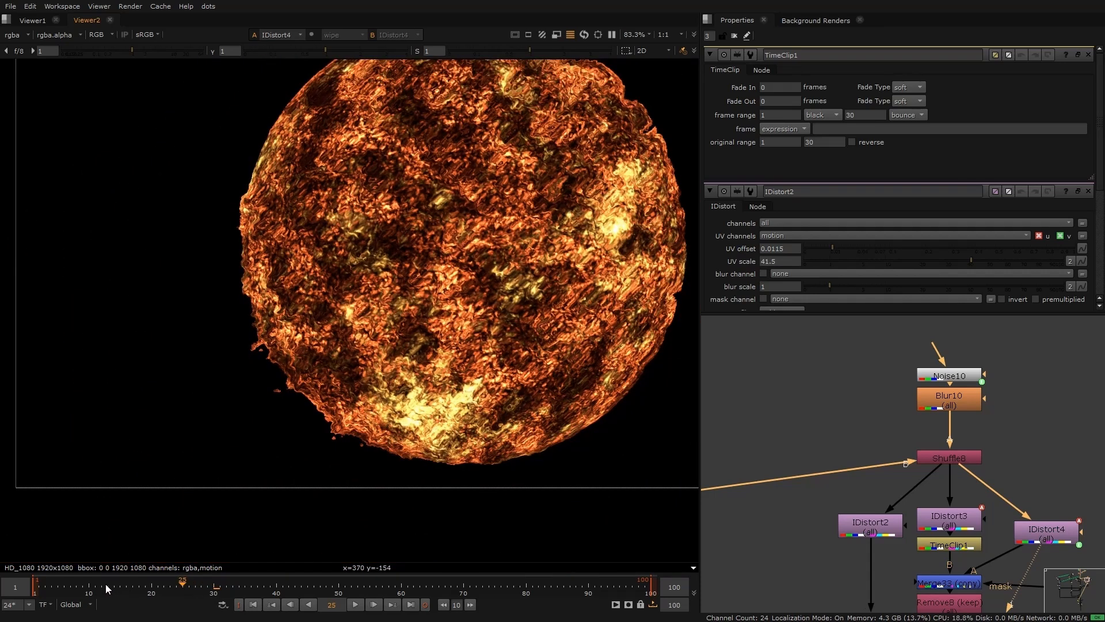
Display Merge33 and examine the broken-up edges of the combined distortions around the sphere.
{"action": "left_click", "coordinate": [960, 581]}
{"action": "key", "text": "1"}
{"action": "middle_click_drag", "start_coordinate": [961, 581], "coordinate": [939, 522]}
{"action": "middle_click_drag", "start_coordinate": [594, 98], "coordinate": [468, 226]}
{"action": "scroll", "coordinate": [467, 230], "scroll_direction": "down", "scroll_amount": 2}
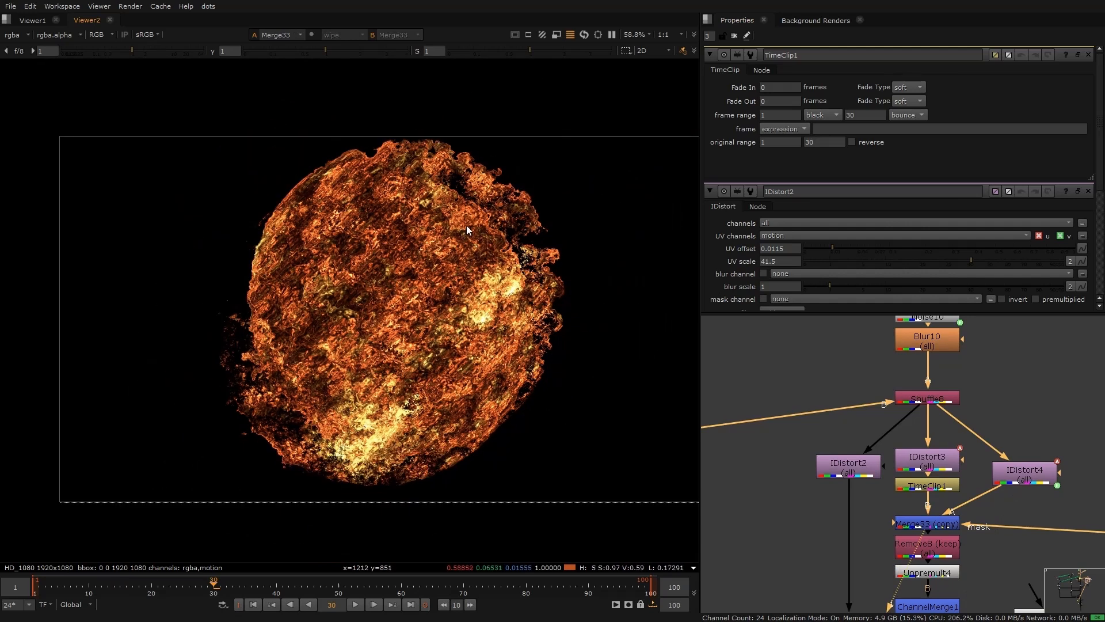
{"action": "scroll", "coordinate": [127, 437], "scroll_direction": "up", "scroll_amount": 2}
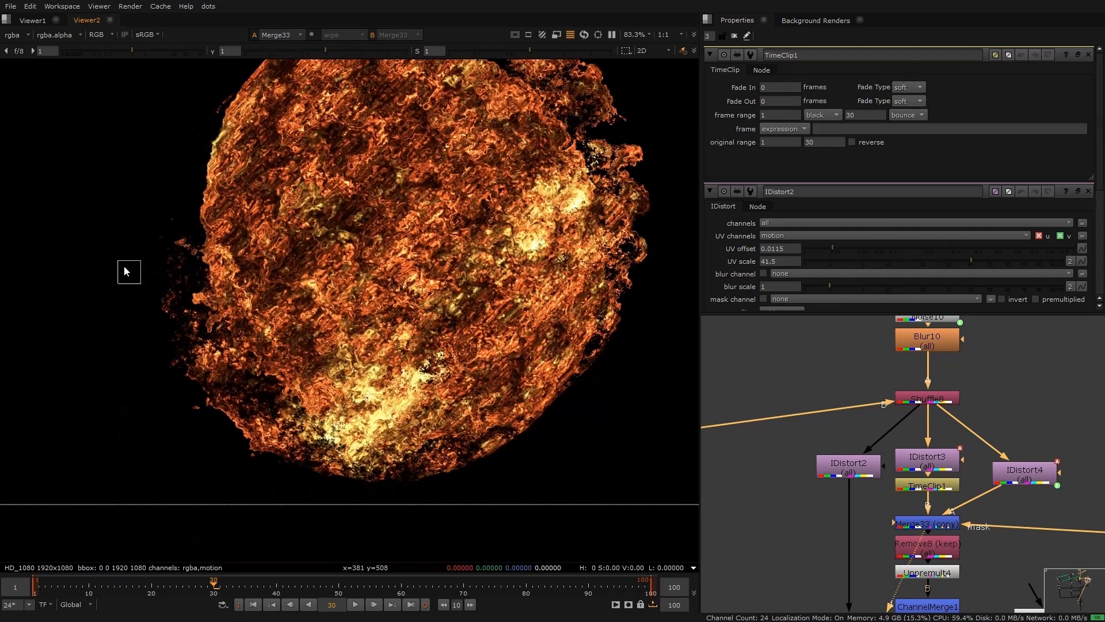
{"action": "left_click_drag", "start_coordinate": [125, 267], "coordinate": [445, 490]}
{"action": "middle_click_drag", "start_coordinate": [619, 362], "coordinate": [584, 374]}
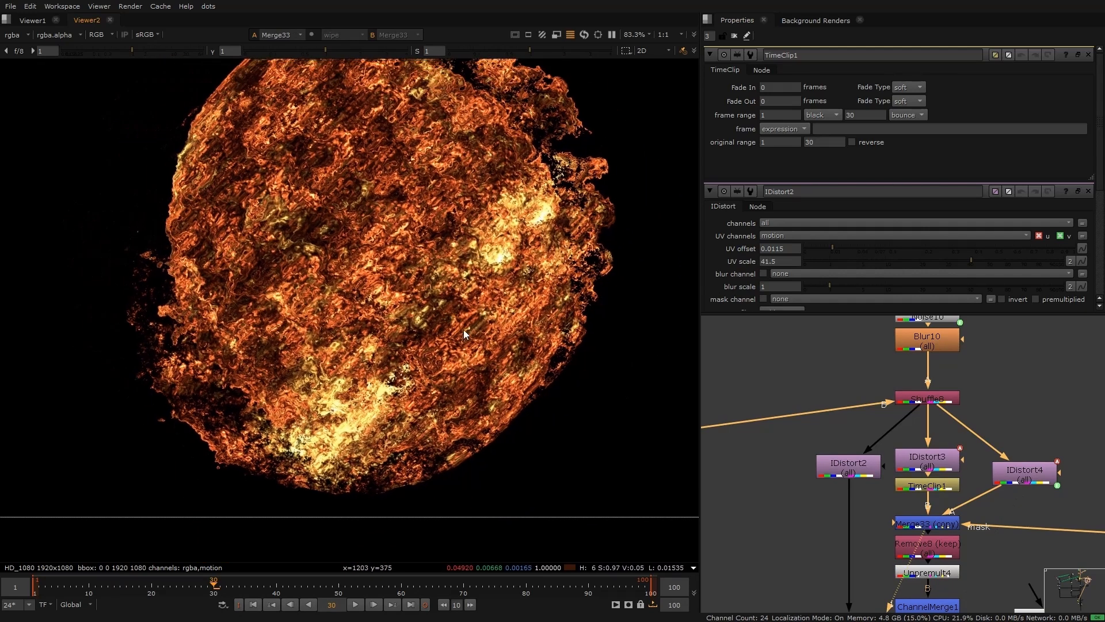
Select Noise11 and Clamp7 and move them together slightly toward the mask input of Merge33.
{"action": "middle_click_drag", "start_coordinate": [1015, 492], "coordinate": [890, 466]}
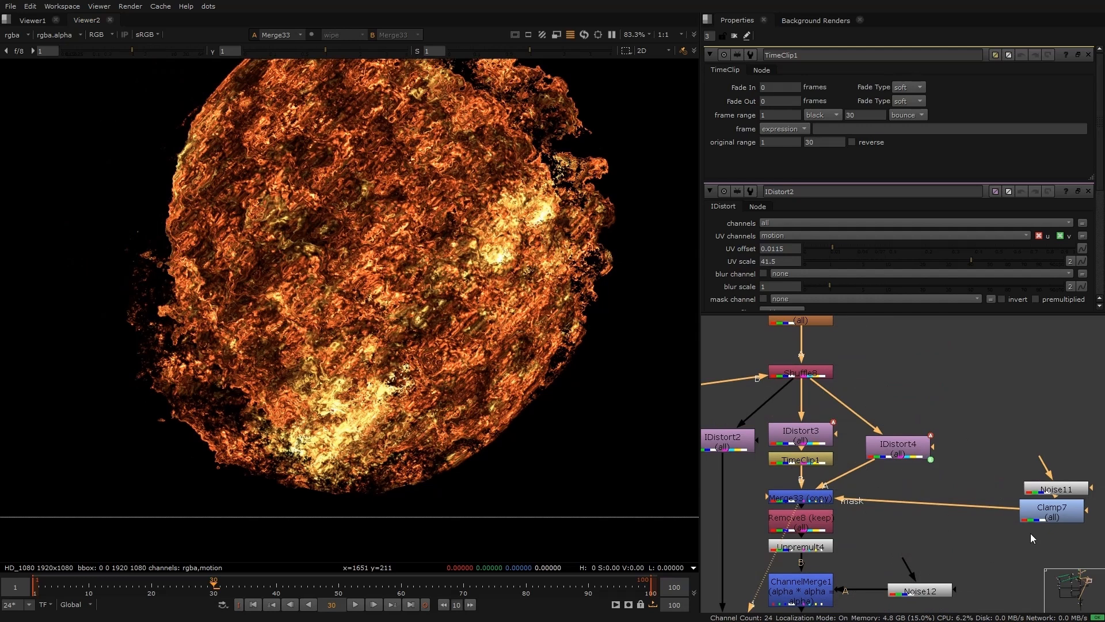
{"action": "left_click_drag", "start_coordinate": [1010, 463], "coordinate": [1094, 534]}
{"action": "left_click_drag", "start_coordinate": [1051, 513], "coordinate": [1034, 499]}
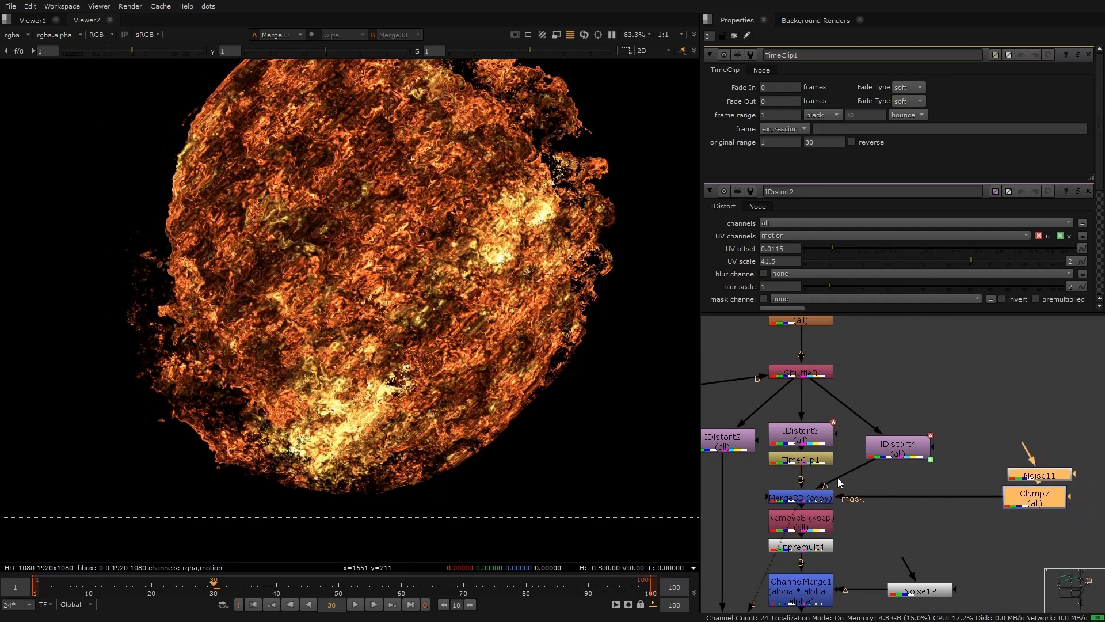
Examine the masked upper edge of the sphere in the Merge33 output, close up and zoomed out.
{"action": "middle_click_drag", "start_coordinate": [506, 95], "coordinate": [457, 231]}
{"action": "scroll", "coordinate": [457, 231], "scroll_direction": "up", "scroll_amount": 2}
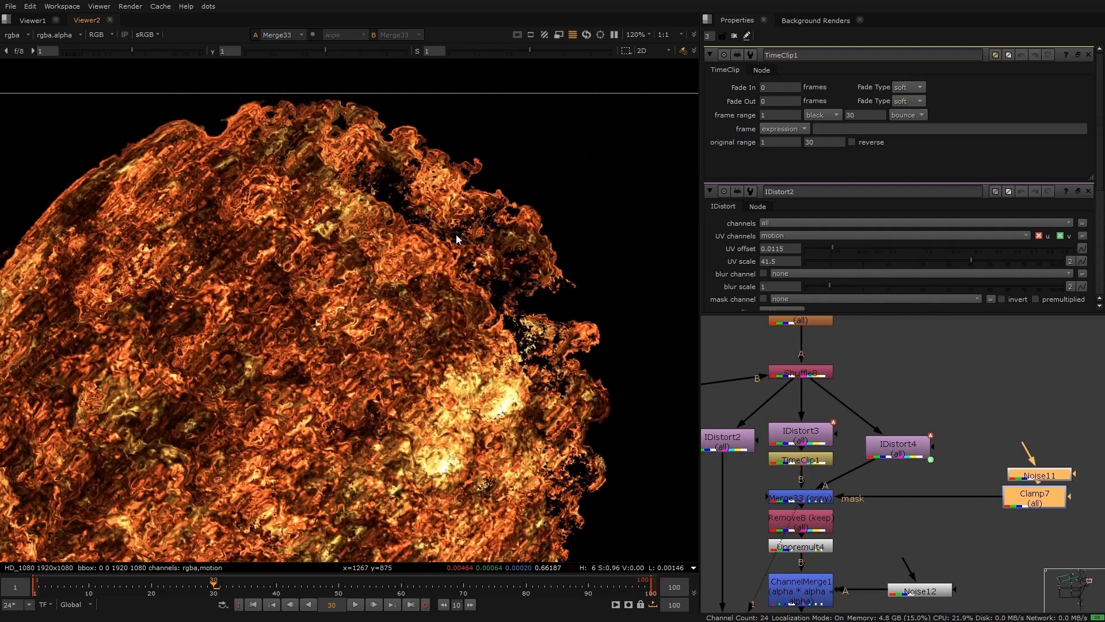
{"action": "scroll", "coordinate": [450, 253], "scroll_direction": "down", "scroll_amount": 3}
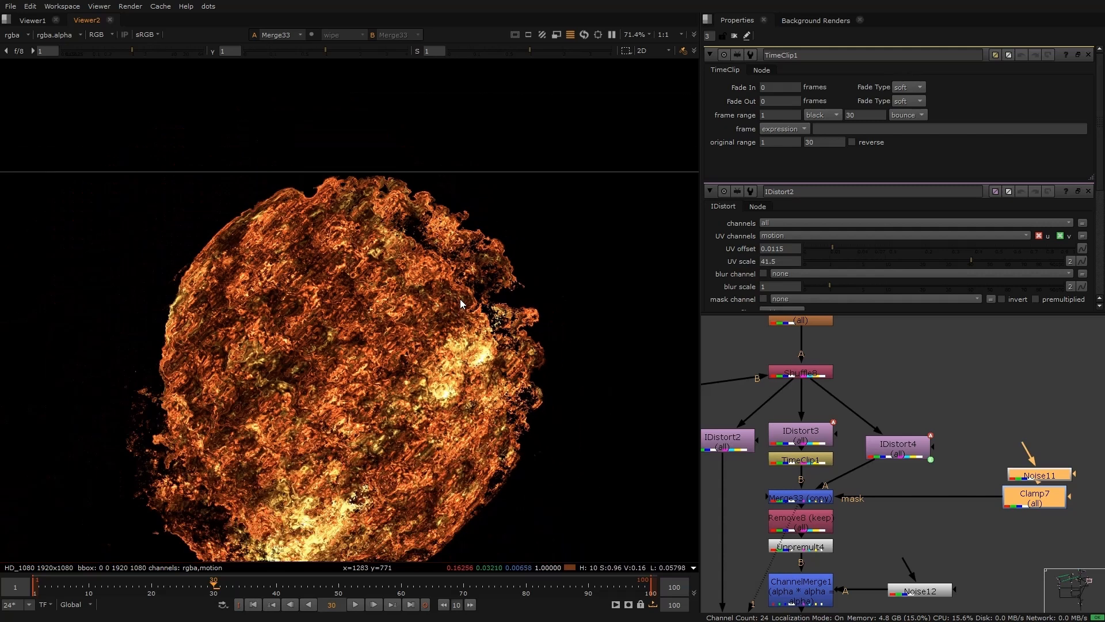
{"action": "middle_click_drag", "start_coordinate": [464, 305], "coordinate": [503, 257]}
Display Premult6 below ChannelMerge1 and examine the noise-masked flare patches across the sphere.
{"action": "middle_click_drag", "start_coordinate": [869, 490], "coordinate": [921, 401]}
{"action": "scroll", "coordinate": [920, 402], "scroll_direction": "up", "scroll_amount": 1}
{"action": "middle_click_drag", "start_coordinate": [863, 564], "coordinate": [904, 459]}
{"action": "left_click", "coordinate": [904, 464]}
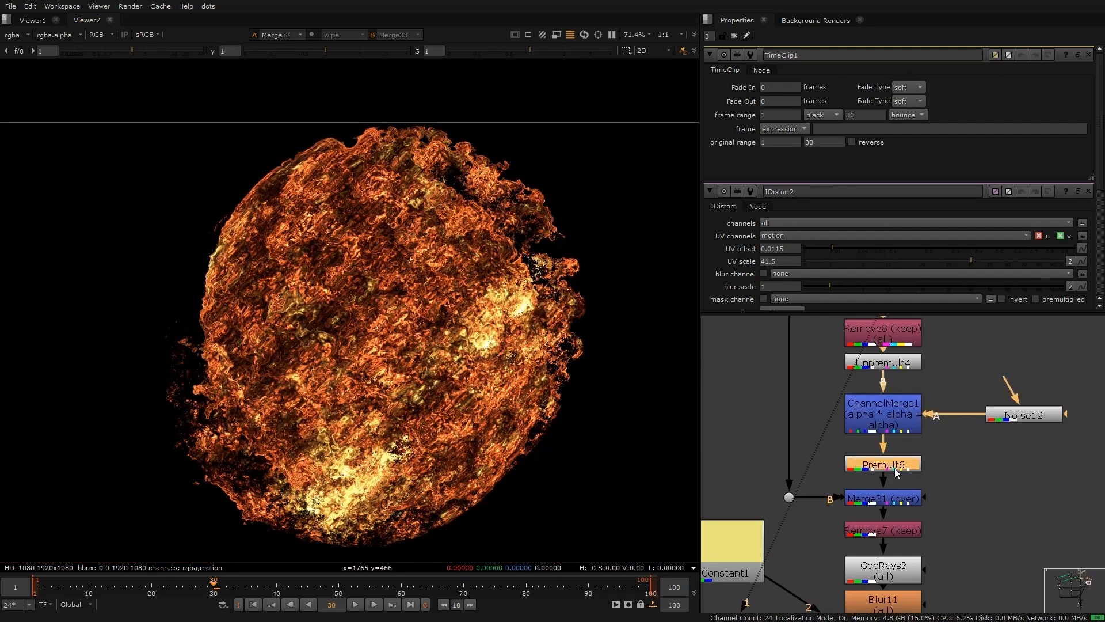
{"action": "key", "text": "1"}
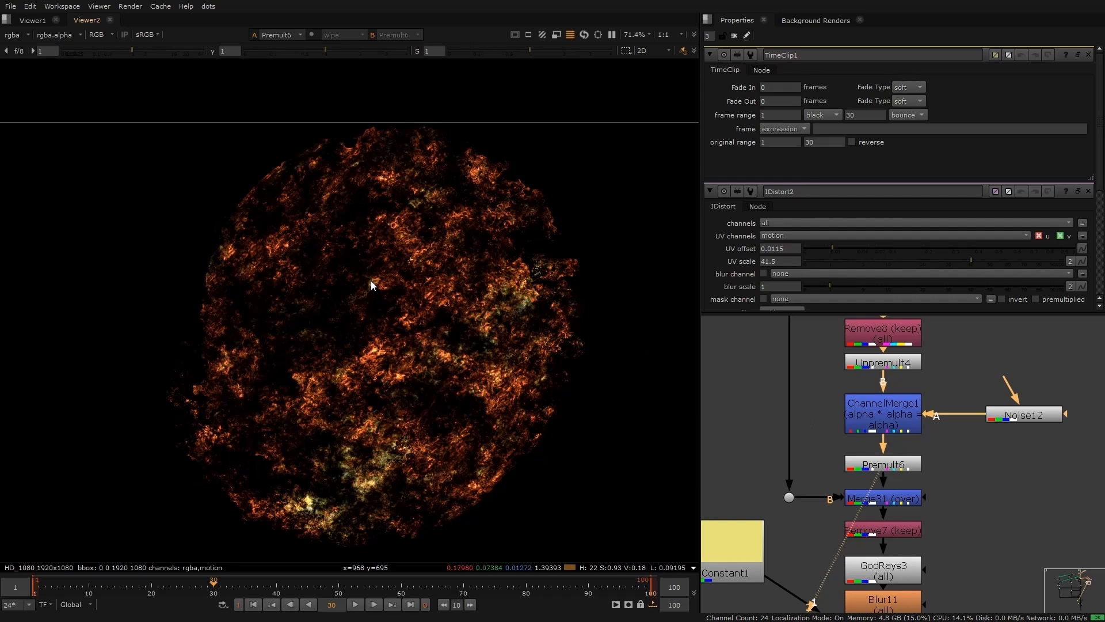
{"action": "scroll", "coordinate": [506, 182], "scroll_direction": "up", "scroll_amount": 5}
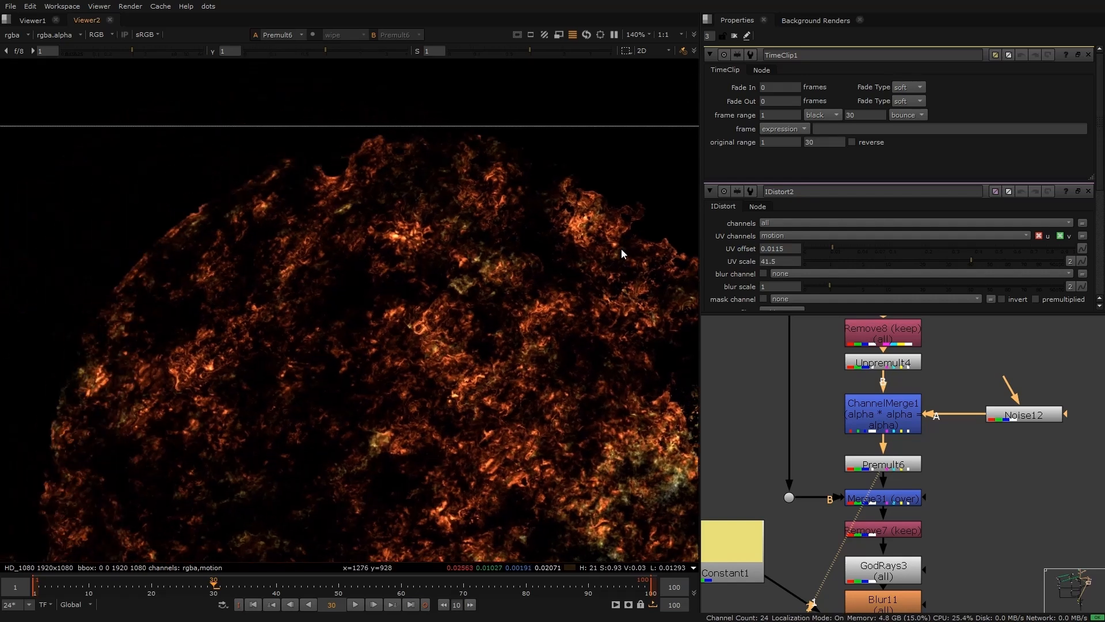
{"action": "middle_click_drag", "start_coordinate": [205, 309], "coordinate": [325, 247]}
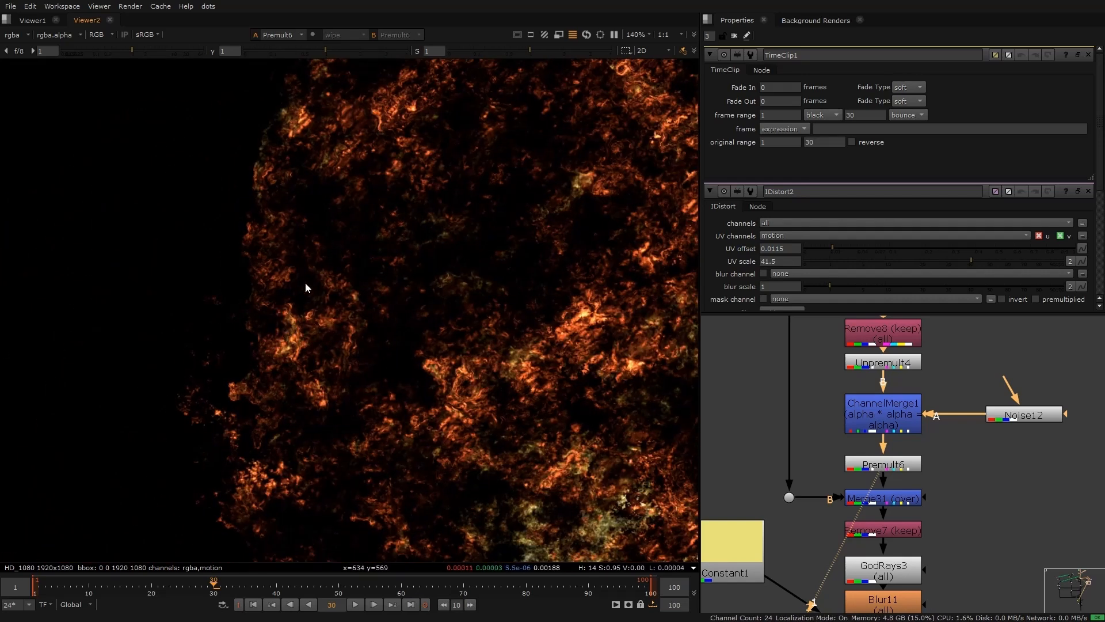
{"action": "scroll", "coordinate": [388, 318], "scroll_direction": "down", "scroll_amount": 3}
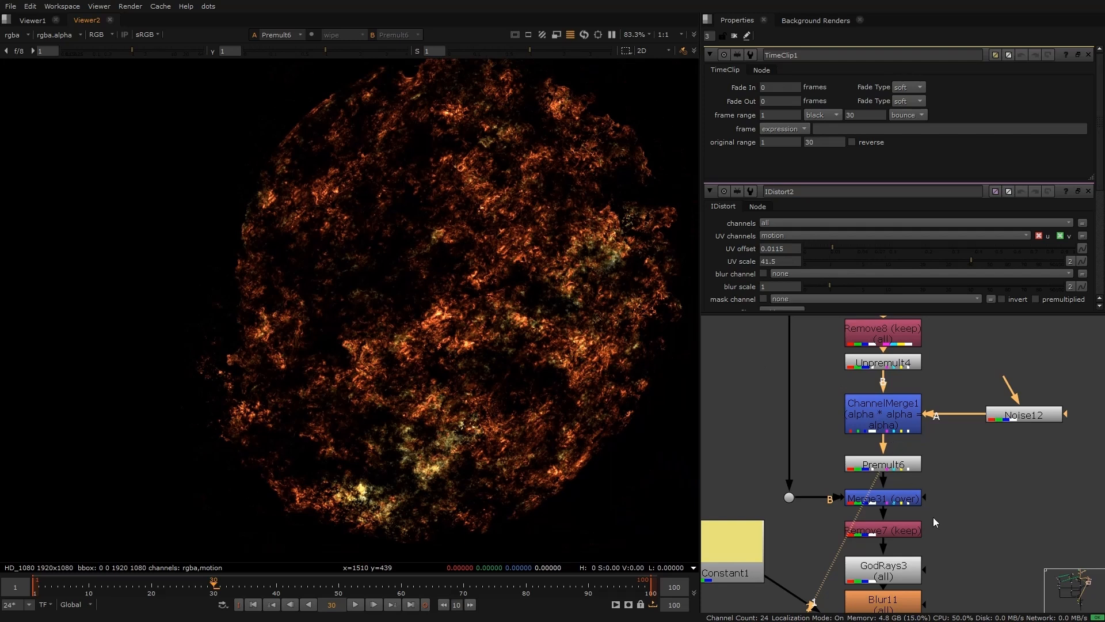
Display Merge31, switch to IDistort2, and examine the upper edge of the base sphere.
{"action": "left_click", "coordinate": [898, 499]}
{"action": "key", "text": "1"}
{"action": "middle_click_drag", "start_coordinate": [852, 369], "coordinate": [830, 578]}
{"action": "left_click", "coordinate": [779, 440]}
{"action": "key", "text": "1"}
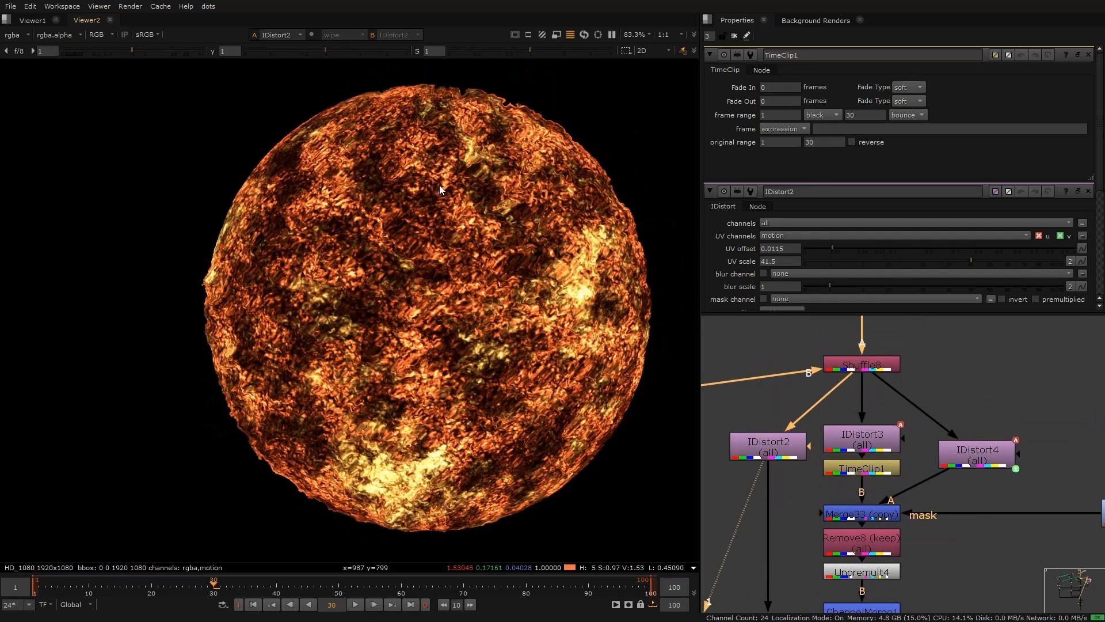
{"action": "middle_click_drag", "start_coordinate": [611, 172], "coordinate": [530, 208]}
{"action": "scroll", "coordinate": [529, 208], "scroll_direction": "up", "scroll_amount": 3}
Display Merge31 and examine the flares combined with the base sphere.
{"action": "middle_click_drag", "start_coordinate": [808, 514], "coordinate": [805, 319]}
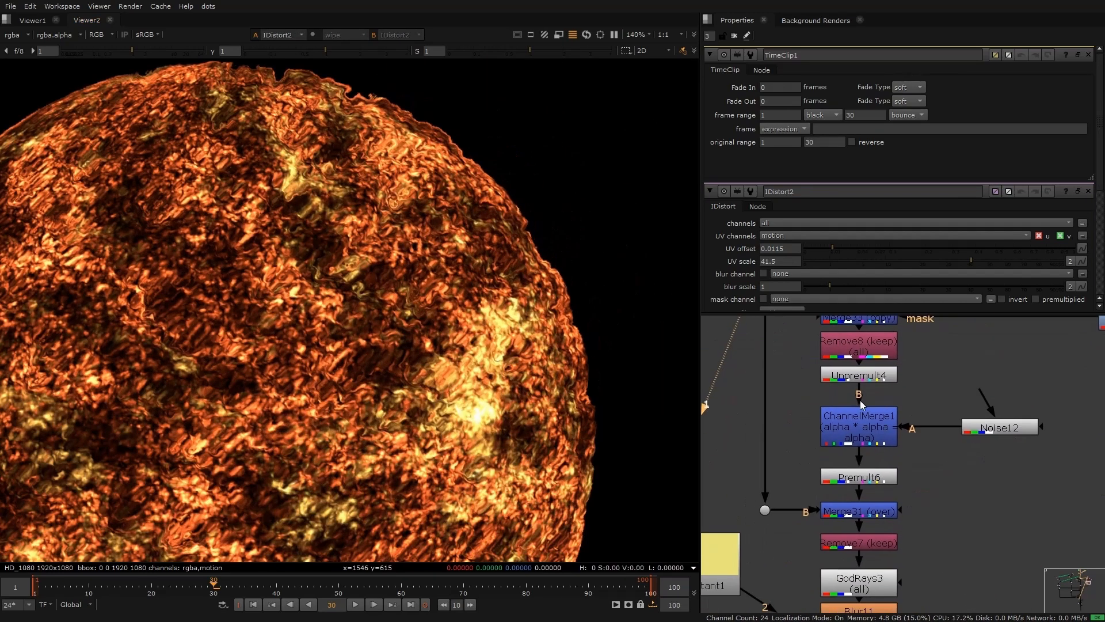
{"action": "left_click", "coordinate": [885, 509]}
{"action": "key", "text": "1"}
{"action": "scroll", "coordinate": [420, 314], "scroll_direction": "down", "scroll_amount": 3}
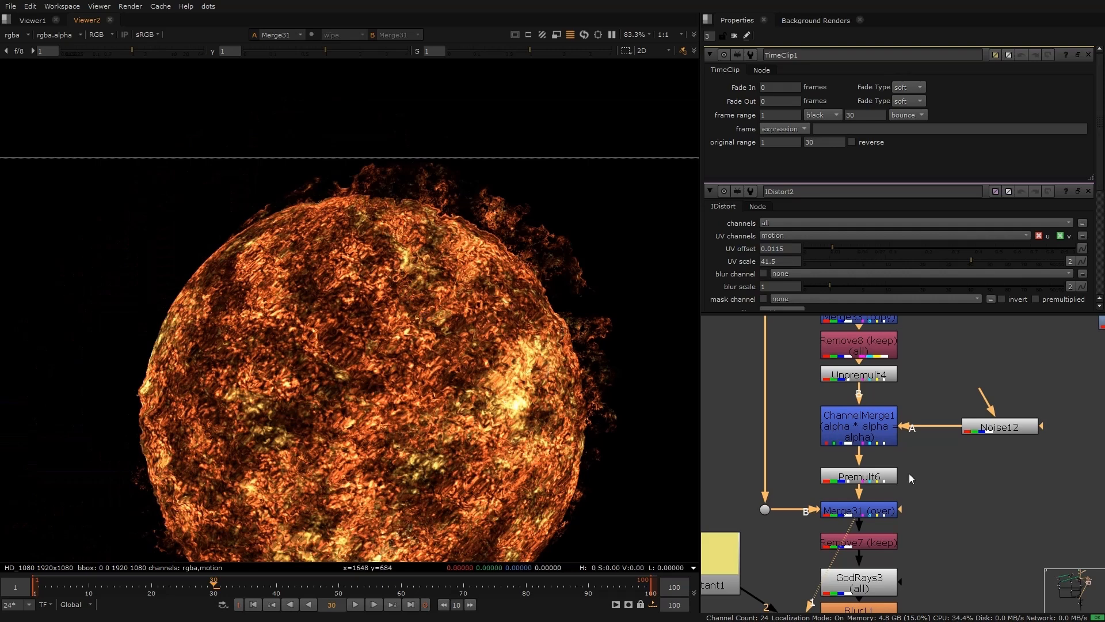
Display Premult6, switch back to Merge31, and inspect the flares along the sphere's edge up close.
{"action": "left_click", "coordinate": [879, 481]}
{"action": "key", "text": "1"}
{"action": "left_click", "coordinate": [879, 509]}
{"action": "key", "text": "1"}
{"action": "scroll", "coordinate": [547, 302], "scroll_direction": "up", "scroll_amount": 7}
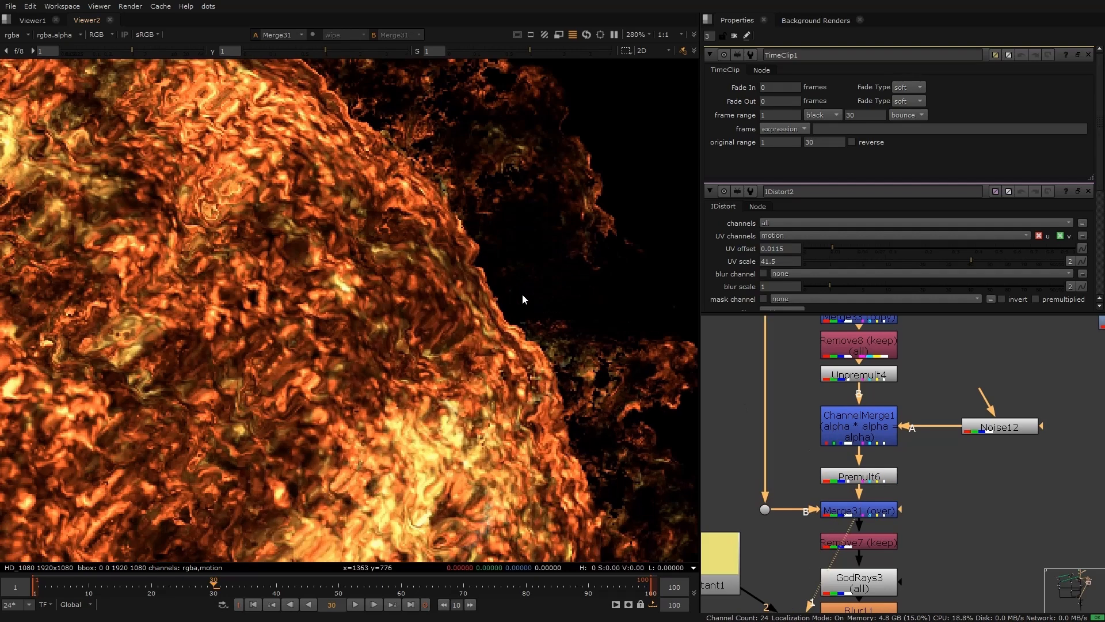
{"action": "middle_click_drag", "start_coordinate": [585, 525], "coordinate": [528, 329]}
{"action": "scroll", "coordinate": [551, 412], "scroll_direction": "down", "scroll_amount": 3}
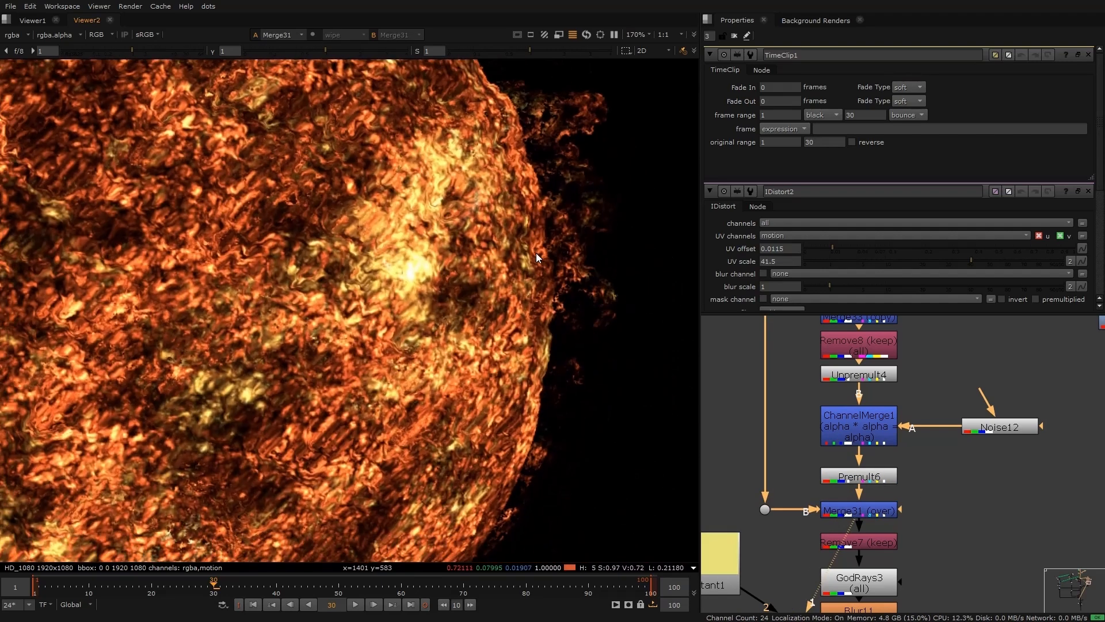
Display GodRays3 and examine its effect on the surface and flares up close.
{"action": "middle_click_drag", "start_coordinate": [877, 585], "coordinate": [888, 470]}
{"action": "left_click", "coordinate": [888, 469]}
{"action": "key", "text": "1"}
{"action": "scroll", "coordinate": [526, 198], "scroll_direction": "up", "scroll_amount": 3}
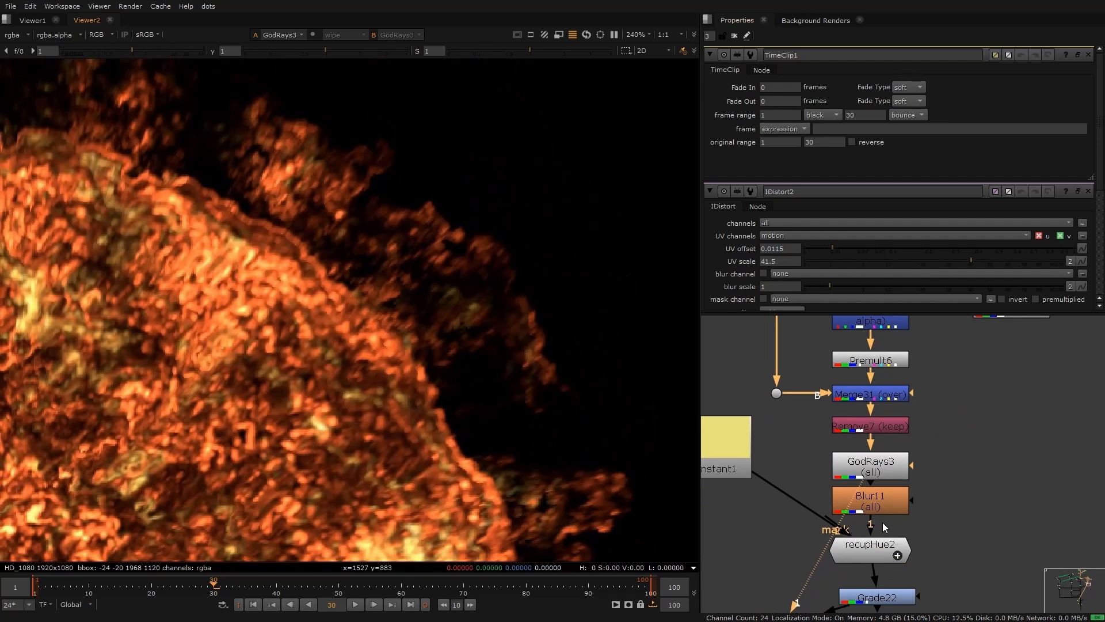
Display recupHue2, examine the recoloured surface, and check the yellow Constant1 that feeds it.
{"action": "left_click", "coordinate": [864, 546]}
{"action": "key", "text": "1"}
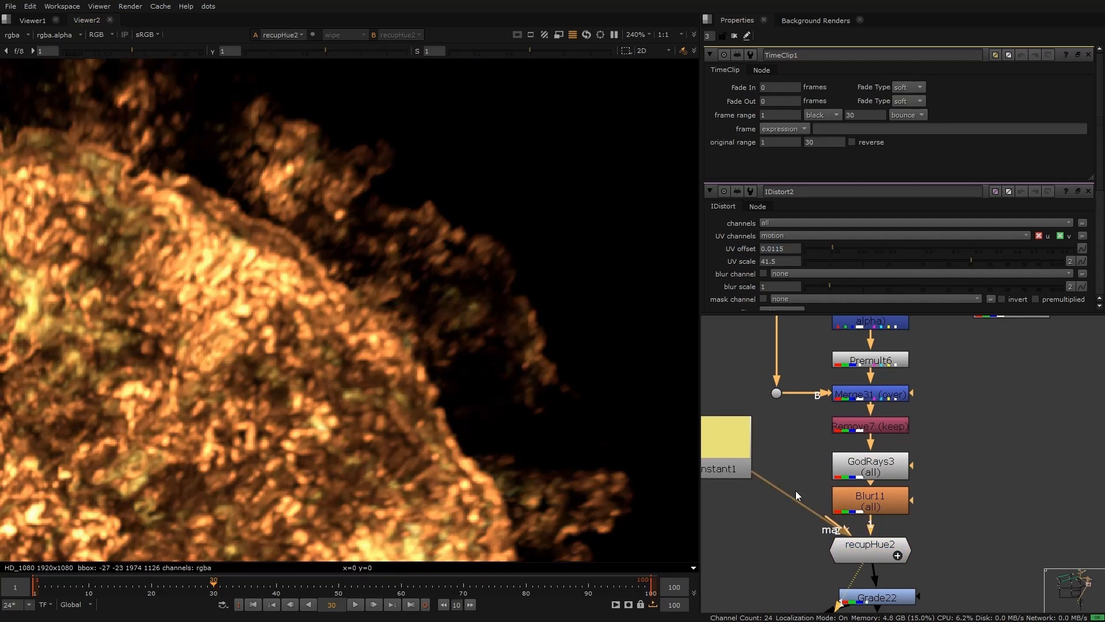
{"action": "scroll", "coordinate": [442, 400], "scroll_direction": "down", "scroll_amount": 5}
{"action": "scroll", "coordinate": [442, 400], "scroll_direction": "up", "scroll_amount": 4}
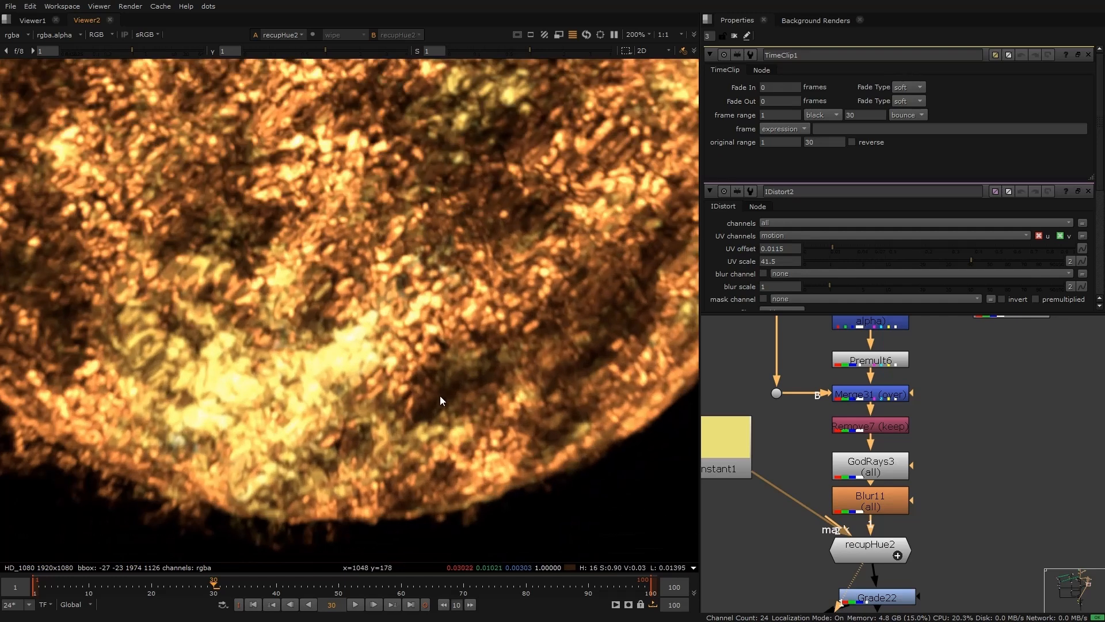
{"action": "key", "text": "2"}
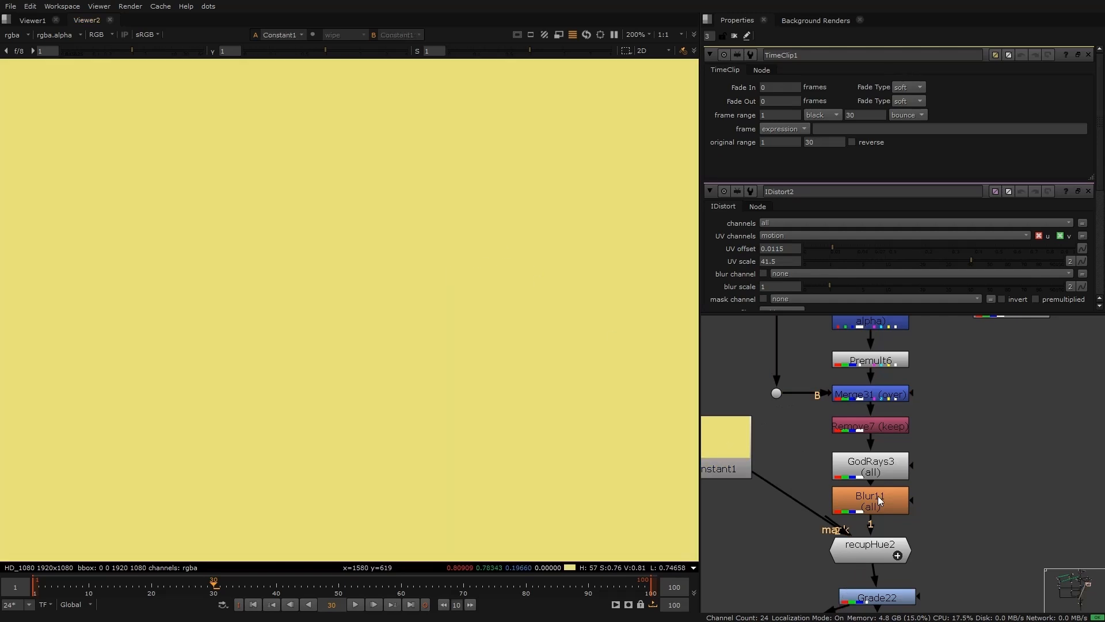
{"action": "key", "text": "1"}
Display Grade22 to check the brightened surface and flares.
{"action": "middle_click_drag", "start_coordinate": [869, 583], "coordinate": [892, 479]}
{"action": "left_click", "coordinate": [908, 491]}
{"action": "key", "text": "1"}
Display Crop6 in full frame and examine the glowing sphere with its flares.
{"action": "middle_click_drag", "start_coordinate": [908, 584], "coordinate": [903, 459]}
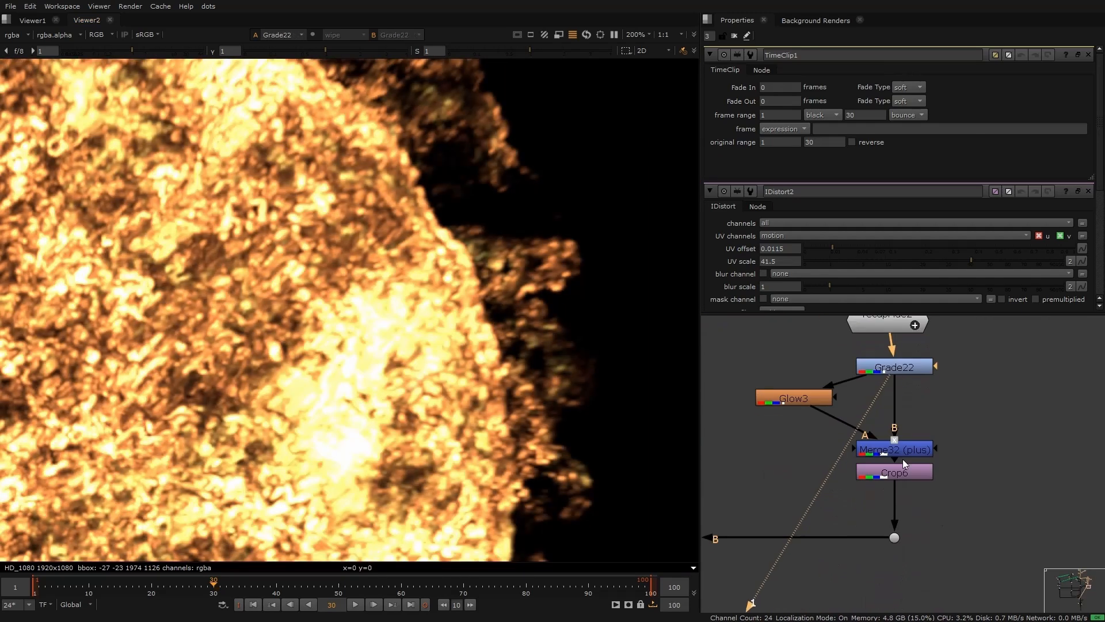
{"action": "left_click", "coordinate": [909, 466]}
{"action": "key", "text": "1"}
{"action": "key", "text": "f"}
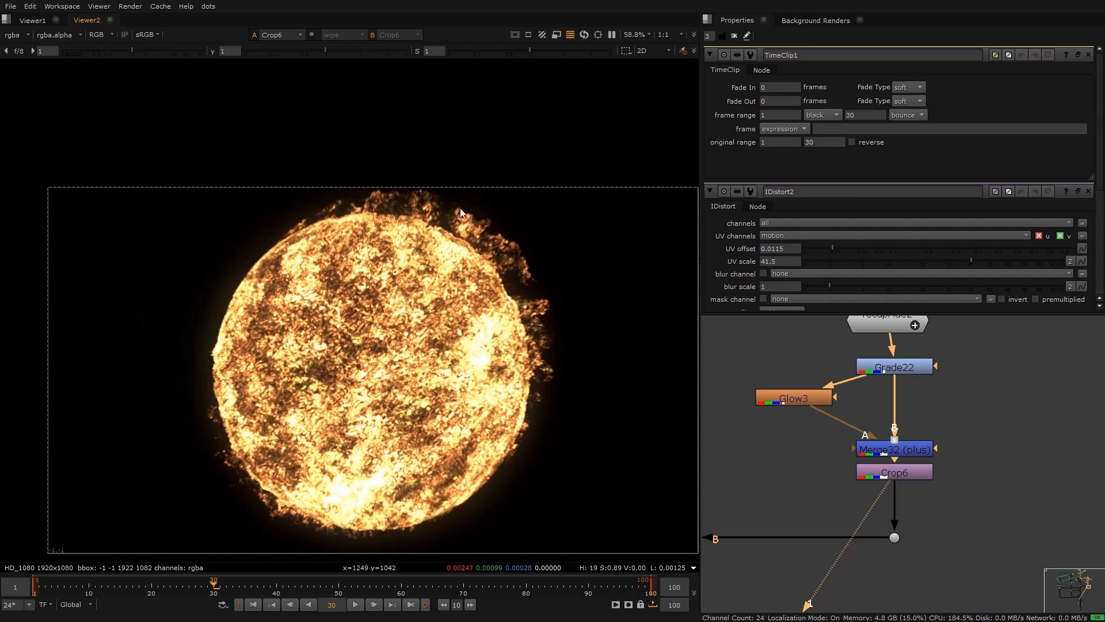
{"action": "scroll", "coordinate": [461, 213], "scroll_direction": "up", "scroll_amount": 3}
Display Merge34 below Grade20 and examine the noise-stencilled sphere.
{"action": "middle_click_drag", "start_coordinate": [877, 441], "coordinate": [1020, 378]}
{"action": "scroll", "coordinate": [903, 423], "scroll_direction": "down", "scroll_amount": 3}
{"action": "middle_click_drag", "start_coordinate": [754, 467], "coordinate": [948, 460]}
{"action": "scroll", "coordinate": [945, 461], "scroll_direction": "up", "scroll_amount": 2}
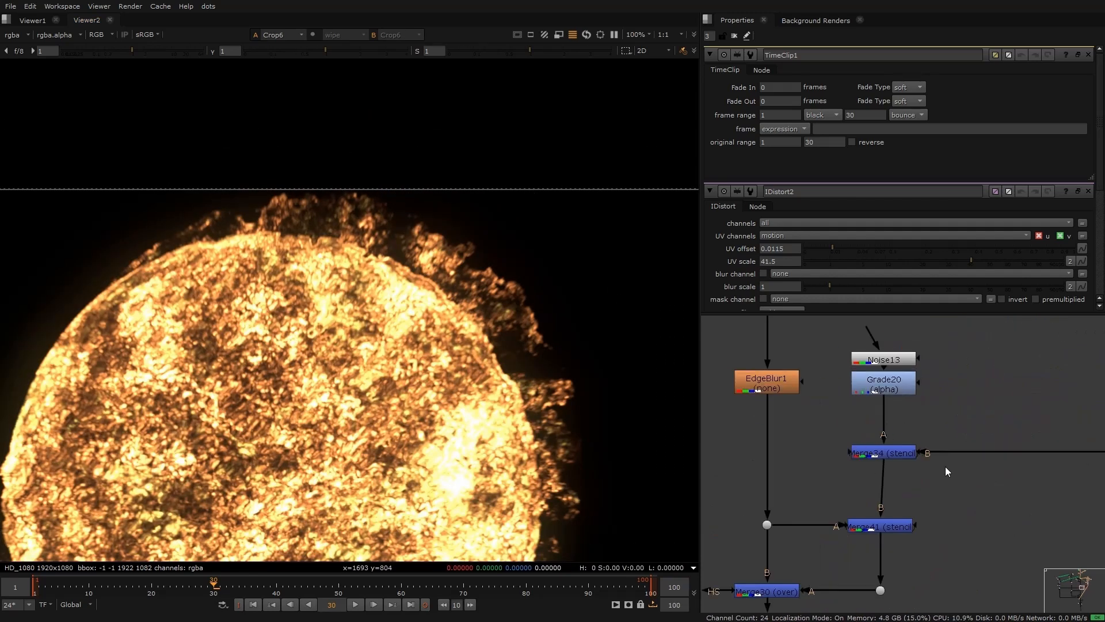
{"action": "left_click", "coordinate": [891, 453]}
{"action": "key", "text": "1"}
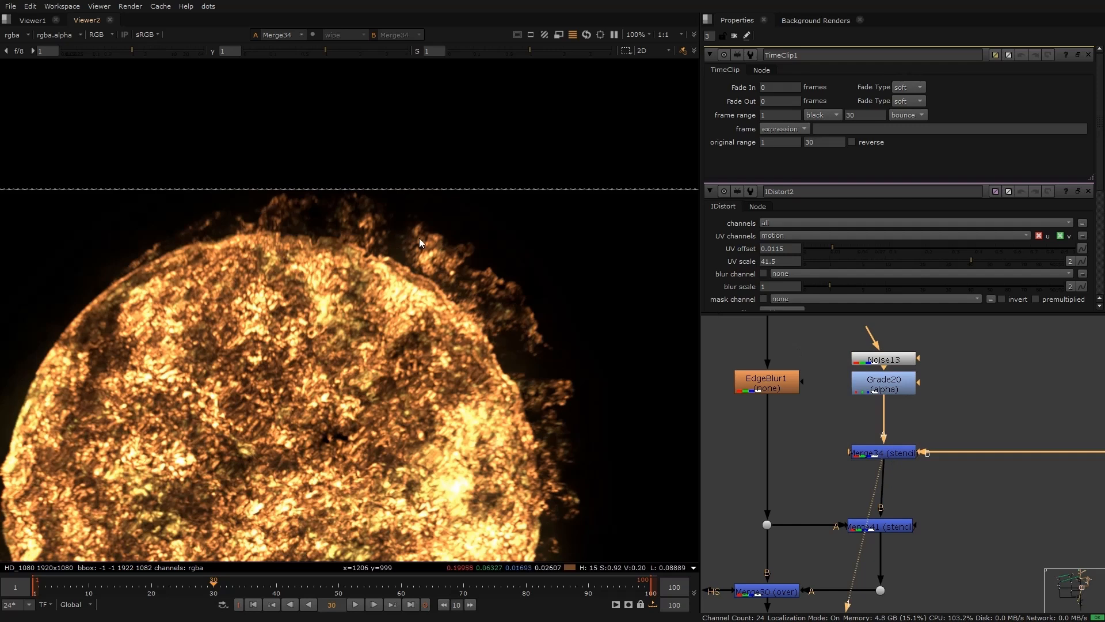
Line up Merge41 and the dot below it with Merge34, and display Merge41 in the viewer.
{"action": "middle_click_drag", "start_coordinate": [950, 495], "coordinate": [929, 451]}
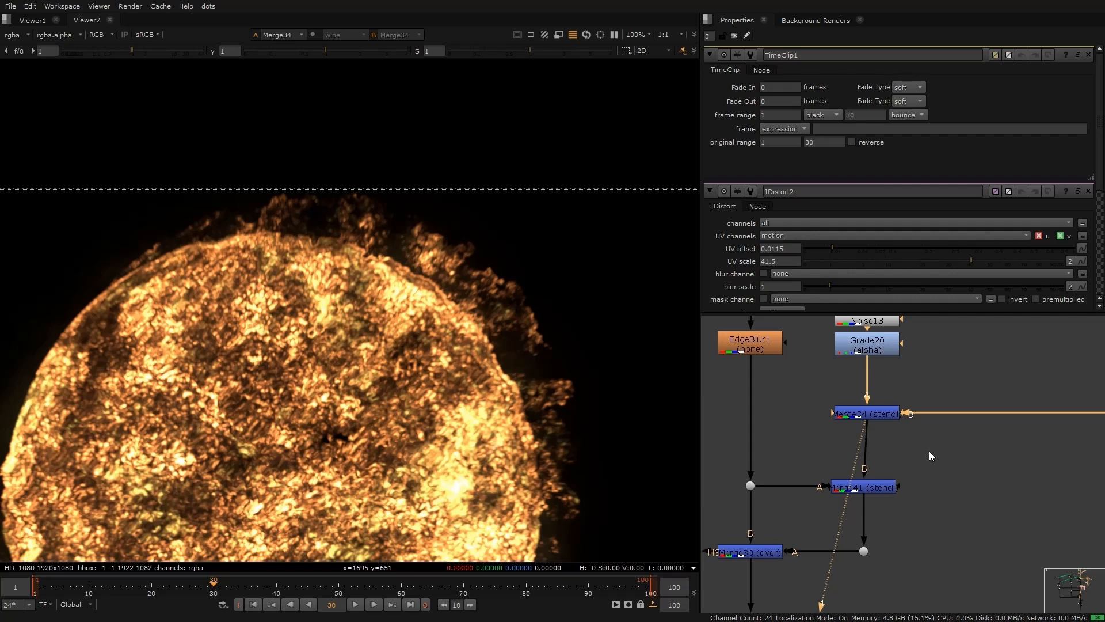
{"action": "left_click", "coordinate": [881, 487]}
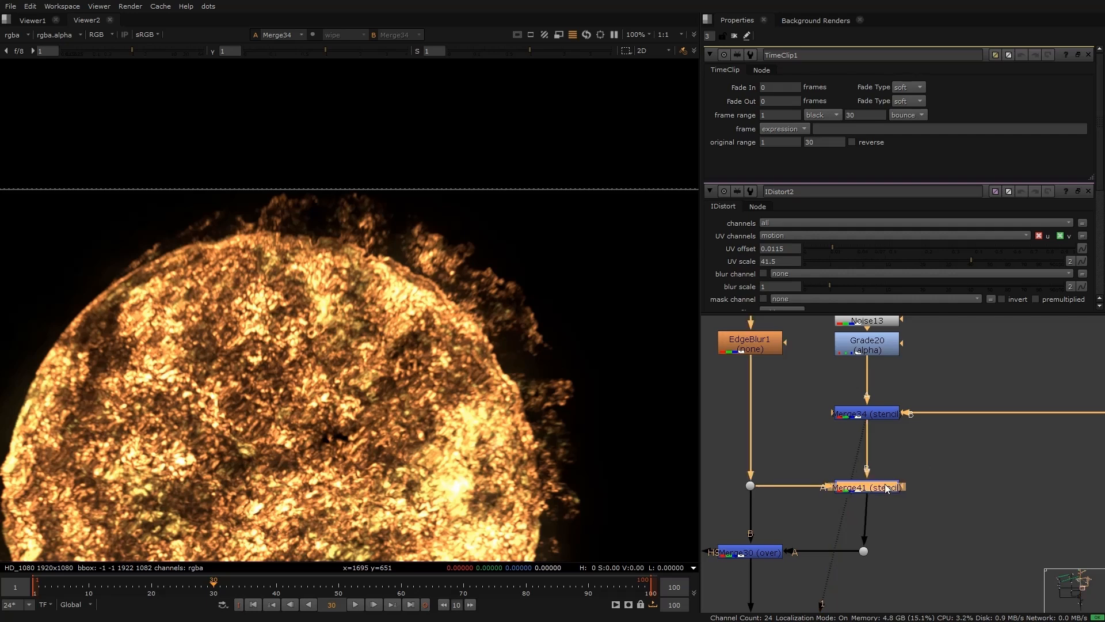
{"action": "left_click_drag", "start_coordinate": [868, 547], "coordinate": [871, 548]}
{"action": "left_click", "coordinate": [883, 485]}
{"action": "key", "text": "1"}
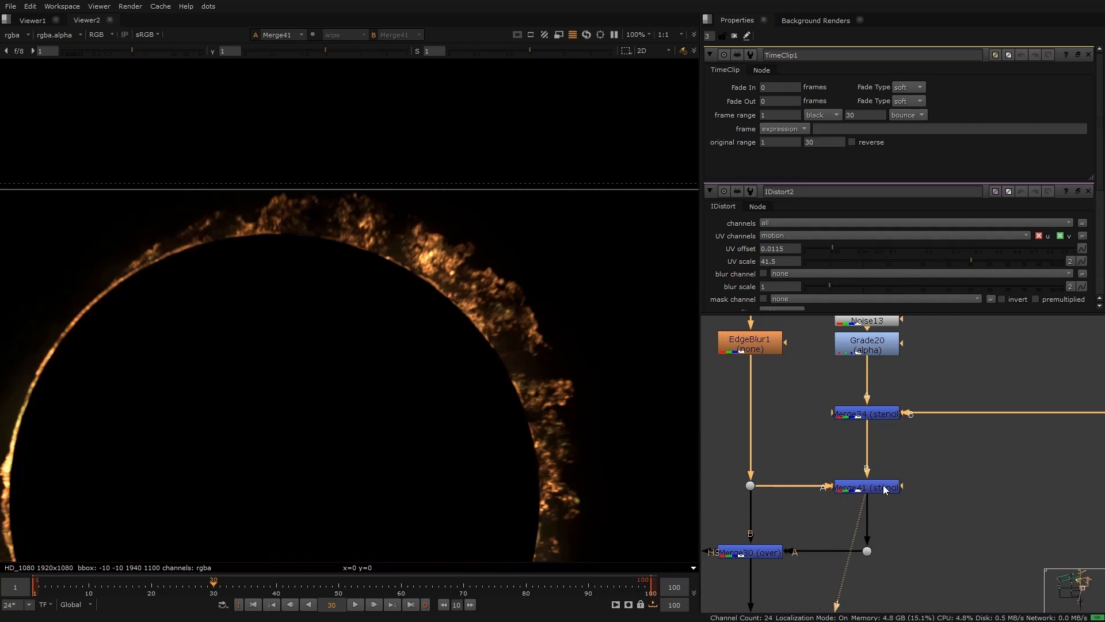
Display EdgeBlur1, check the sphere's alpha channel, and return to the Merge41 output for comparison.
{"action": "left_click", "coordinate": [737, 344]}
{"action": "key", "text": "1"}
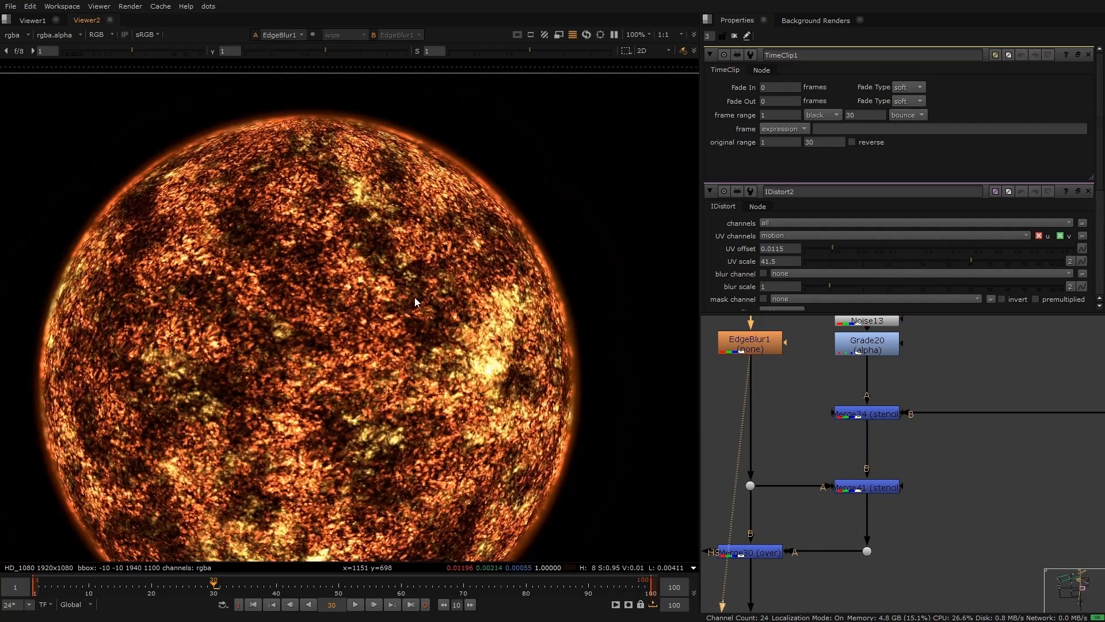
{"action": "key", "text": "a"}
{"action": "key", "text": "a"}
{"action": "left_click", "coordinate": [883, 488]}
{"action": "key", "text": "1"}
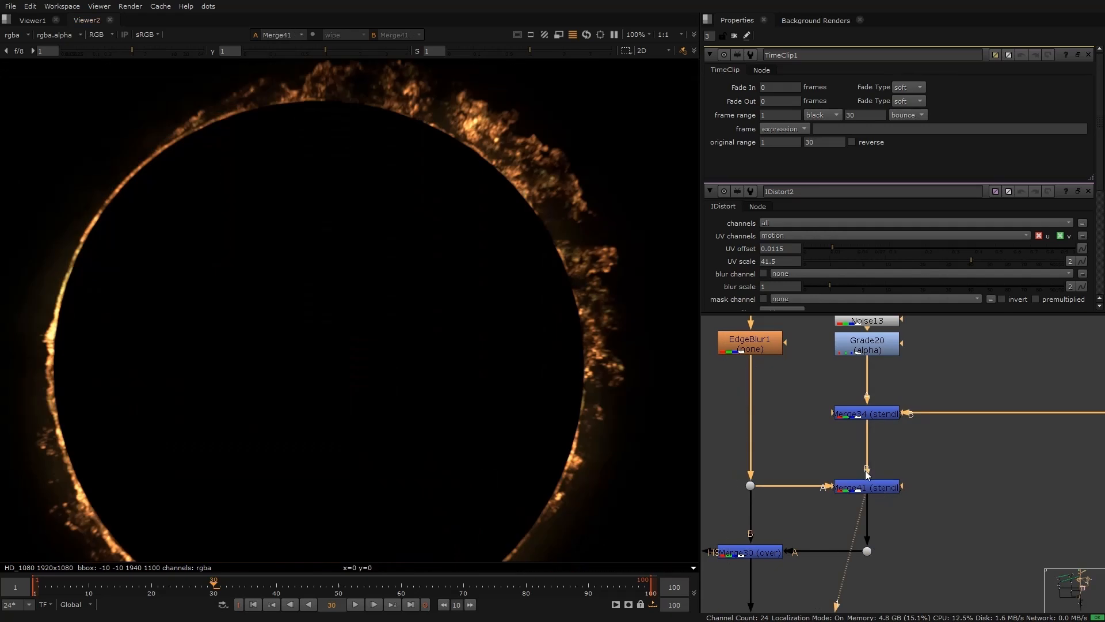
Examine Merge41's flare ring, sampling the upper-right flares and checking the alpha channel.
{"action": "scroll", "coordinate": [528, 261], "scroll_direction": "down", "scroll_amount": 1}
{"action": "left_click_drag", "start_coordinate": [504, 145], "coordinate": [586, 192], "text": "ctrl+shift"}
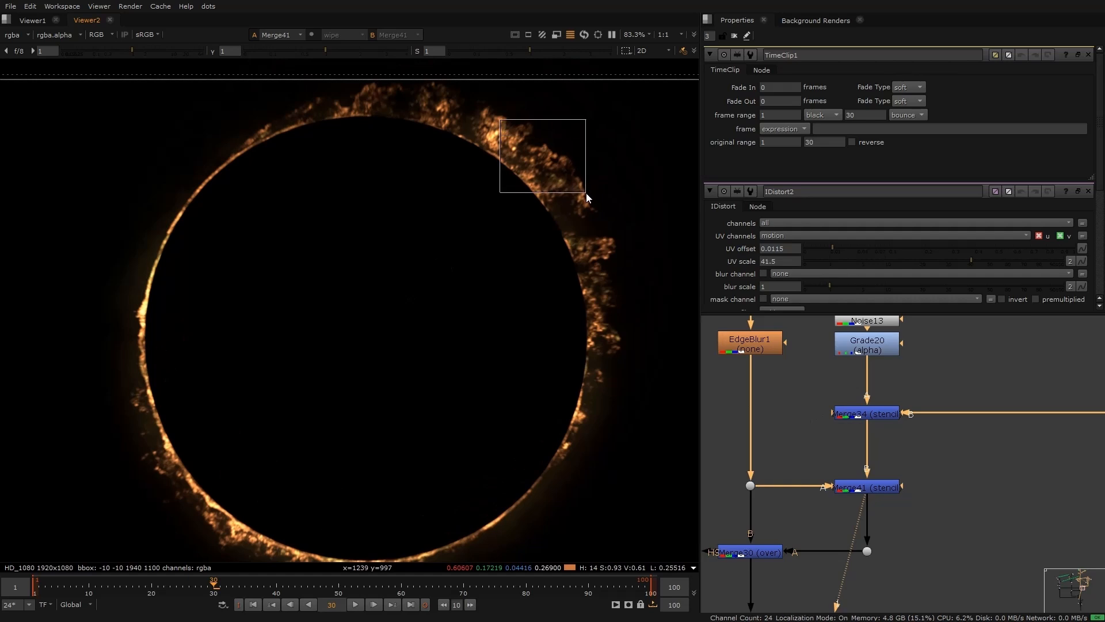
{"action": "key", "text": "a"}
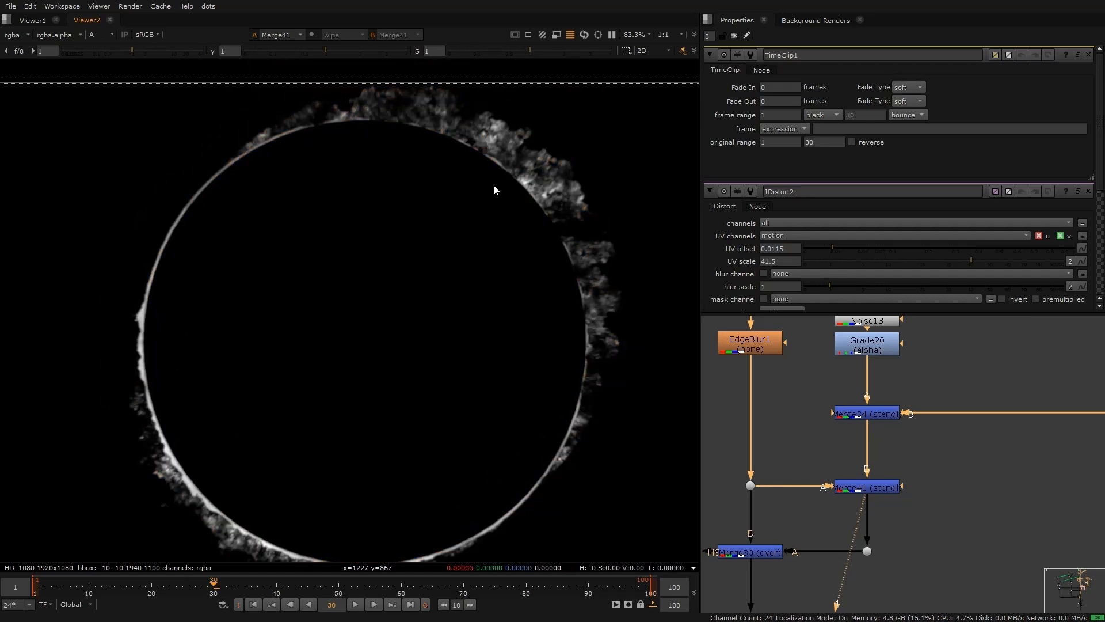
{"action": "key", "text": "a"}
Display Merge34 again and examine the flares around the full sphere before the Merge41 stencil.
{"action": "left_click", "coordinate": [878, 414]}
{"action": "key", "text": "1"}
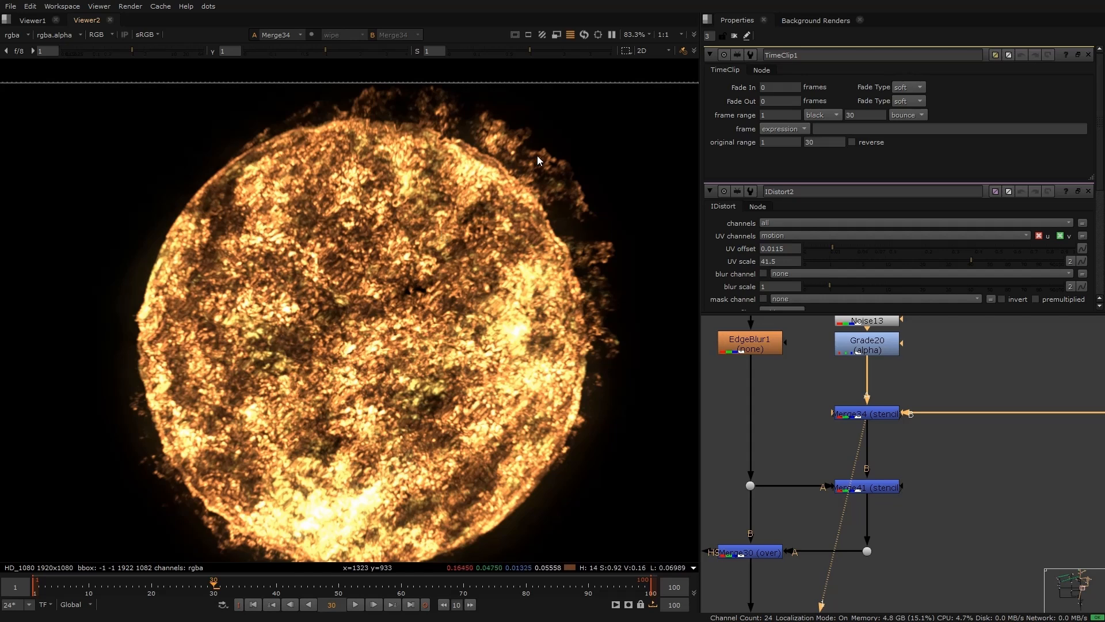
{"action": "scroll", "coordinate": [533, 157], "scroll_direction": "up", "scroll_amount": 2}
Display the dot below EdgeBlur1, then Merge30, to examine the sphere before and after adding the flares.
{"action": "left_click", "coordinate": [855, 488]}
{"action": "key", "text": "1"}
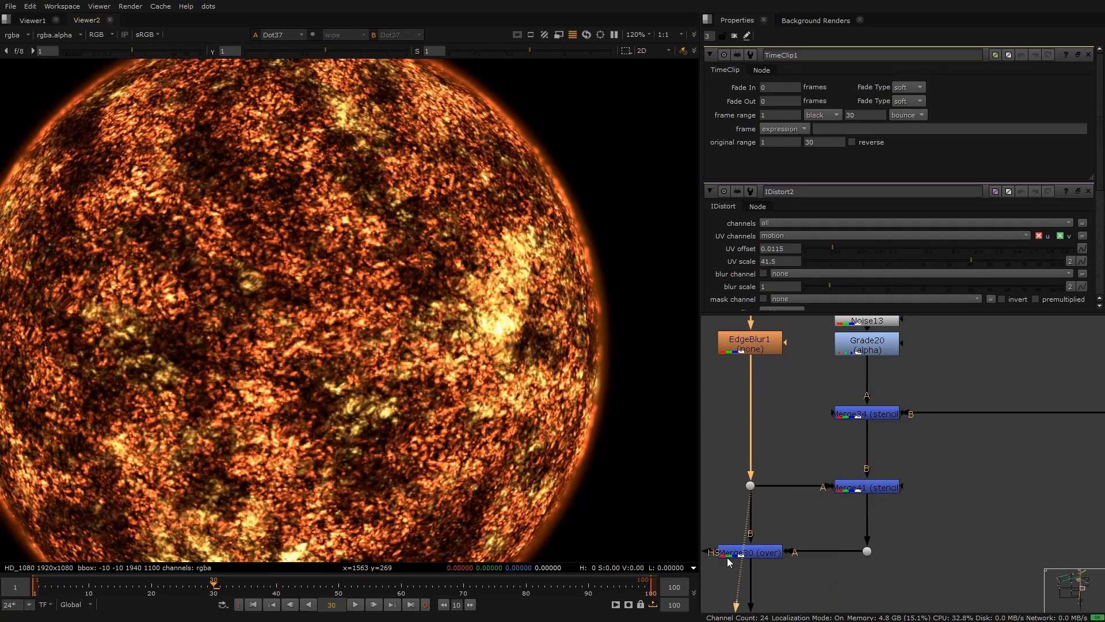
{"action": "left_click", "coordinate": [740, 555]}
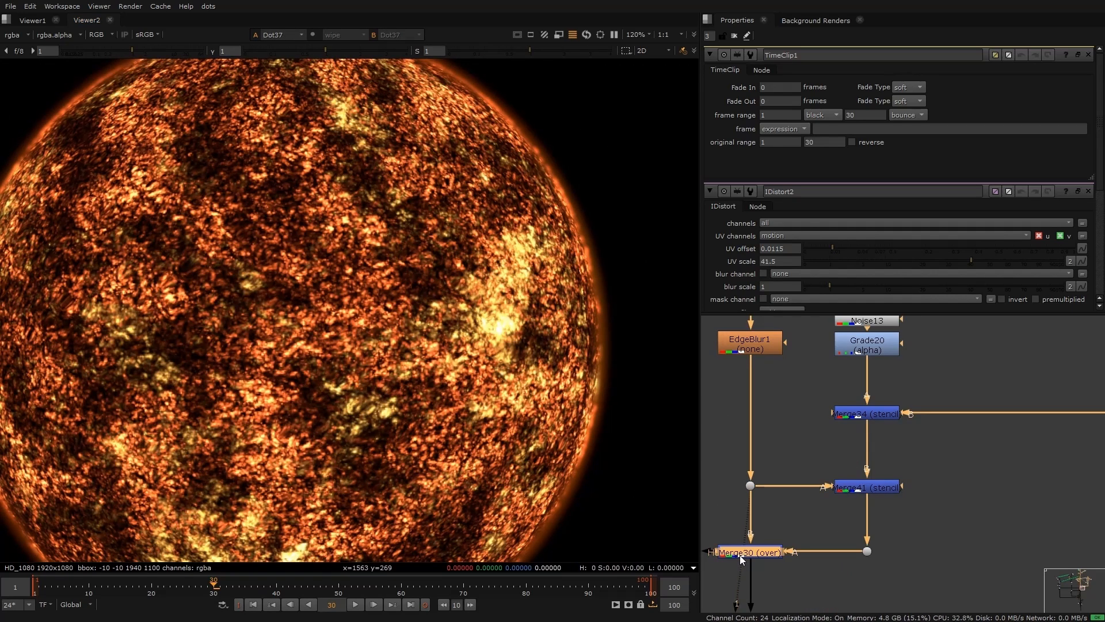
{"action": "key", "text": "1"}
{"action": "scroll", "coordinate": [350, 219], "scroll_direction": "down", "scroll_amount": 3}
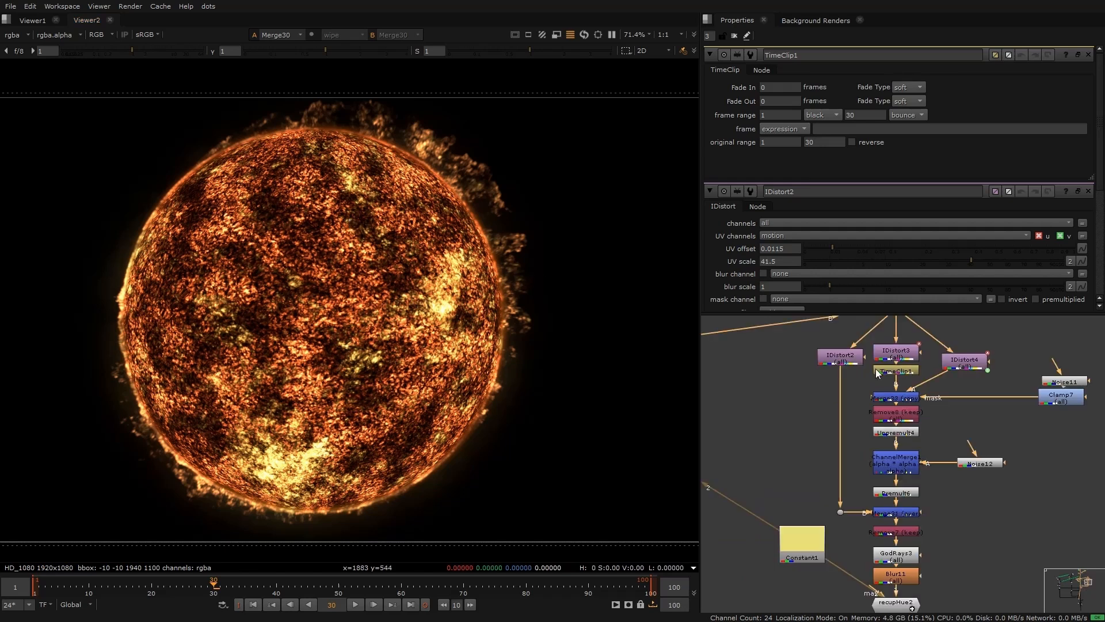
Review the flare branch in the node graph and trace how it joins the main trunk down to Merge30.
{"action": "scroll", "coordinate": [851, 380], "scroll_direction": "down", "scroll_amount": 2}
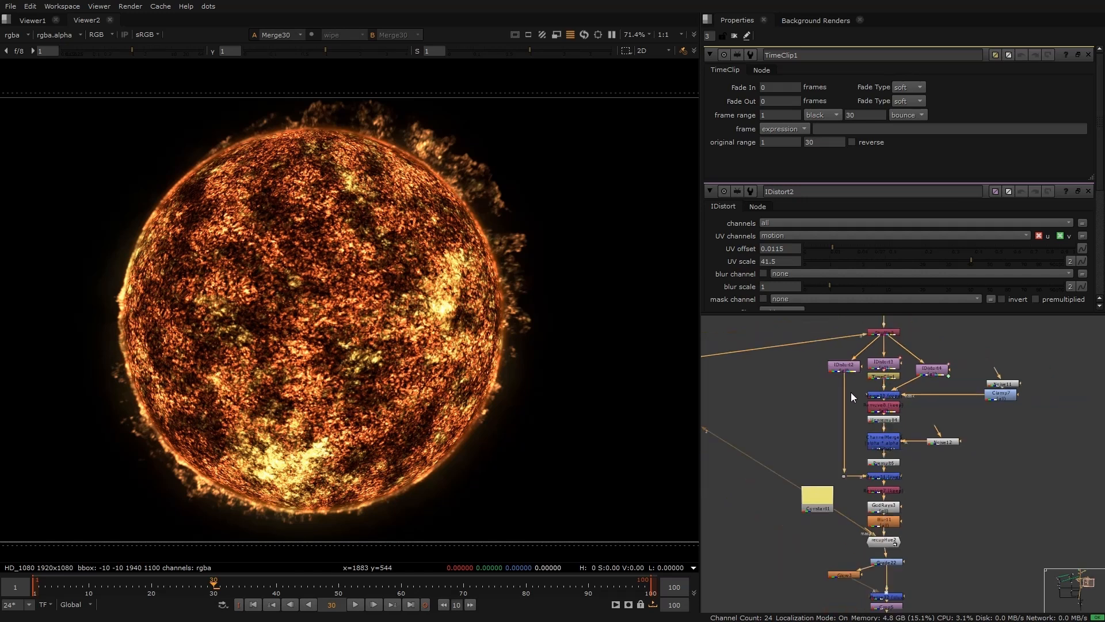
{"action": "scroll", "coordinate": [815, 495], "scroll_direction": "down", "scroll_amount": 1}
{"action": "middle_click_drag", "start_coordinate": [806, 497], "coordinate": [809, 491]}
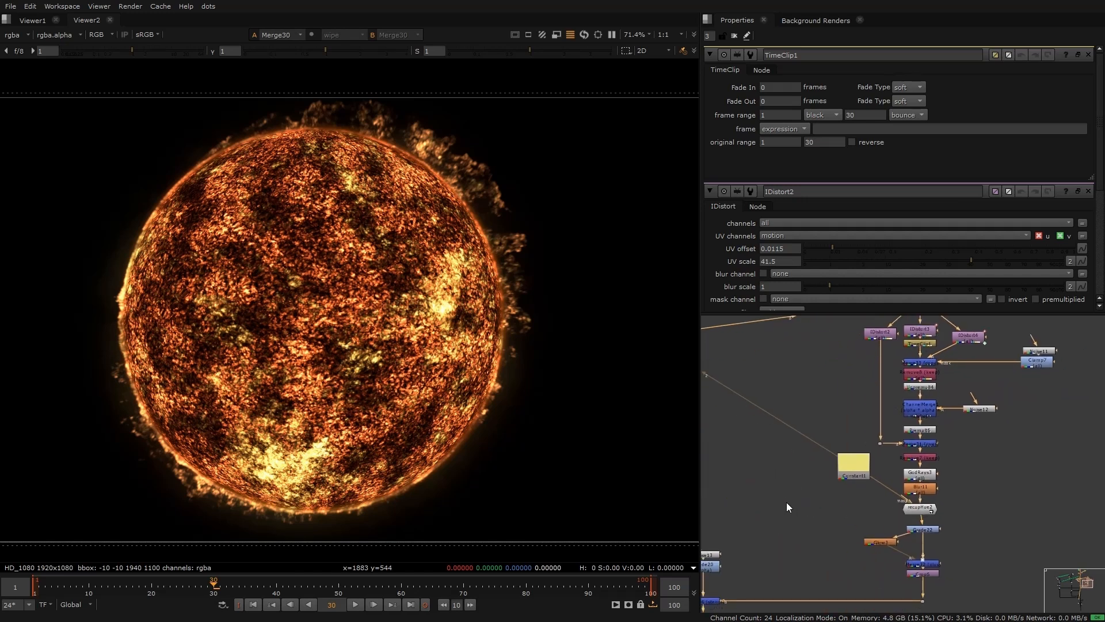
{"action": "scroll", "coordinate": [797, 486], "scroll_direction": "down", "scroll_amount": 4}
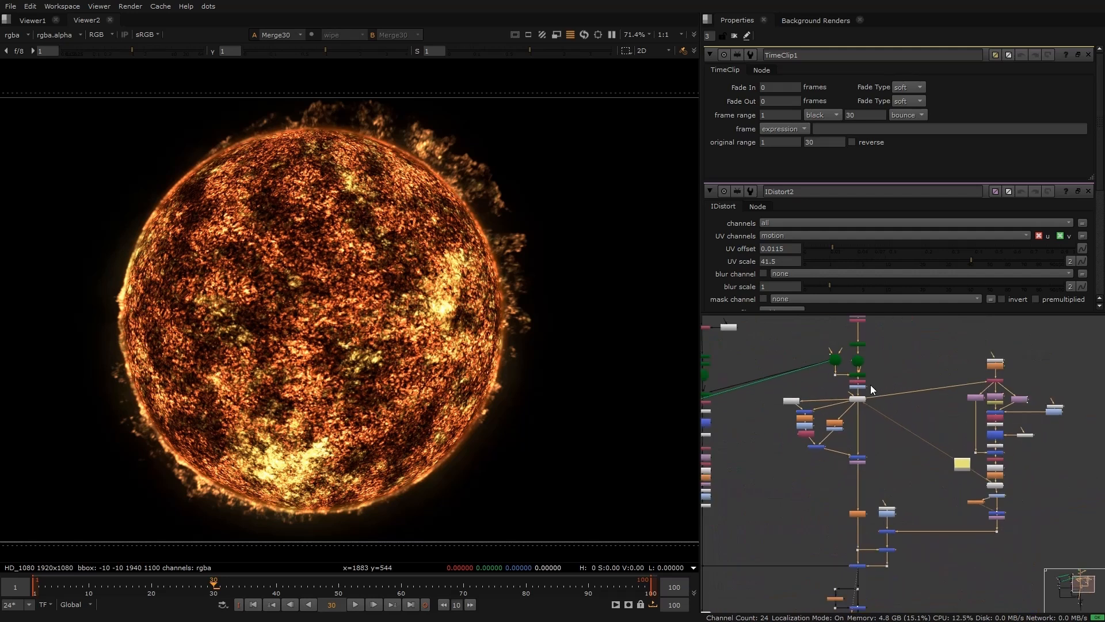
{"action": "scroll", "coordinate": [870, 384], "scroll_direction": "down", "scroll_amount": 1}
{"action": "middle_click_drag", "start_coordinate": [739, 369], "coordinate": [827, 395]}
{"action": "scroll", "coordinate": [824, 394], "scroll_direction": "up", "scroll_amount": 3}
{"action": "middle_click_drag", "start_coordinate": [918, 544], "coordinate": [861, 393]}
{"action": "middle_click_drag", "start_coordinate": [963, 496], "coordinate": [924, 406]}
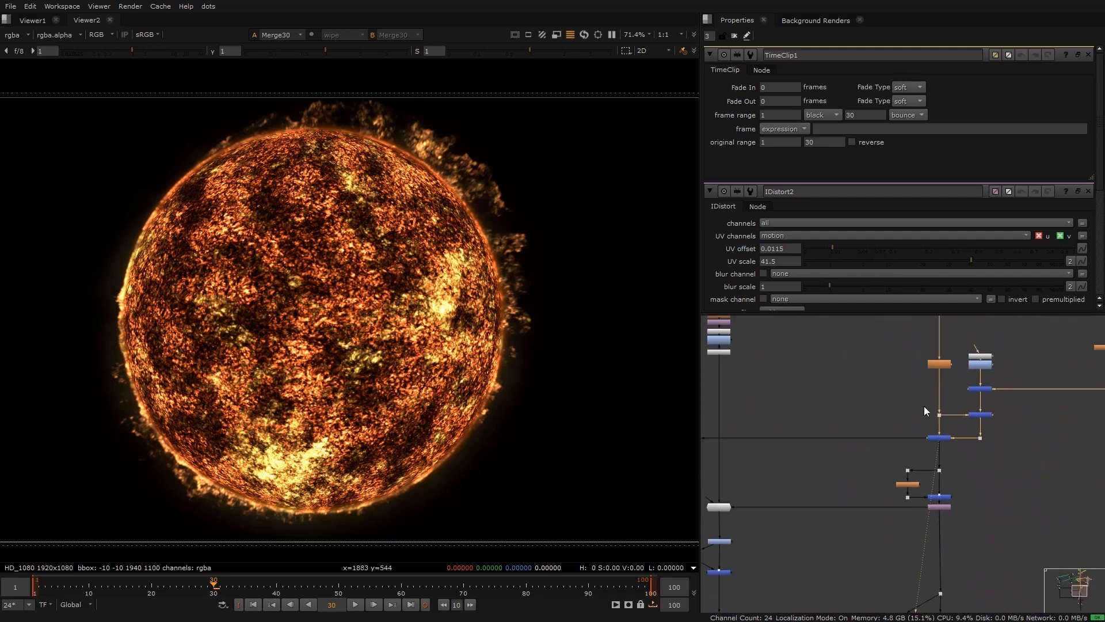
Display Merge23 to check the sun with the Glow2 result added.
{"action": "scroll", "coordinate": [941, 508], "scroll_direction": "up", "scroll_amount": 4}
{"action": "left_click", "coordinate": [944, 468]}
{"action": "key", "text": "1"}
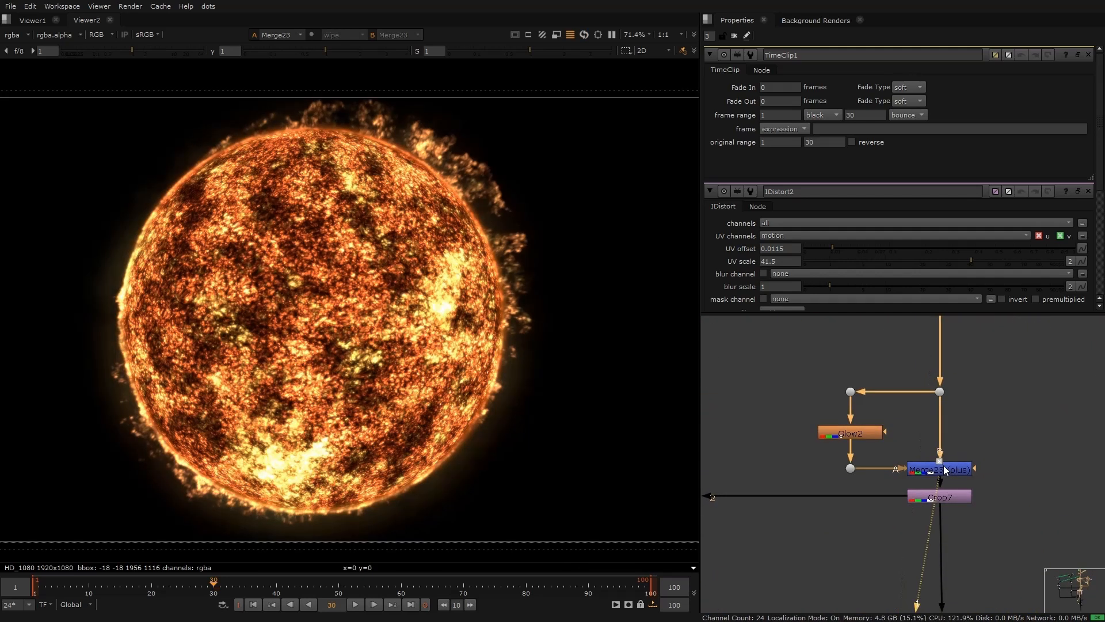
Display Merge29 below Crop7 on the main trunk.
{"action": "scroll", "coordinate": [930, 482], "scroll_direction": "down", "scroll_amount": 3}
{"action": "scroll", "coordinate": [930, 482], "scroll_direction": "up", "scroll_amount": 3}
{"action": "left_click", "coordinate": [944, 480]}
{"action": "key", "text": "1"}
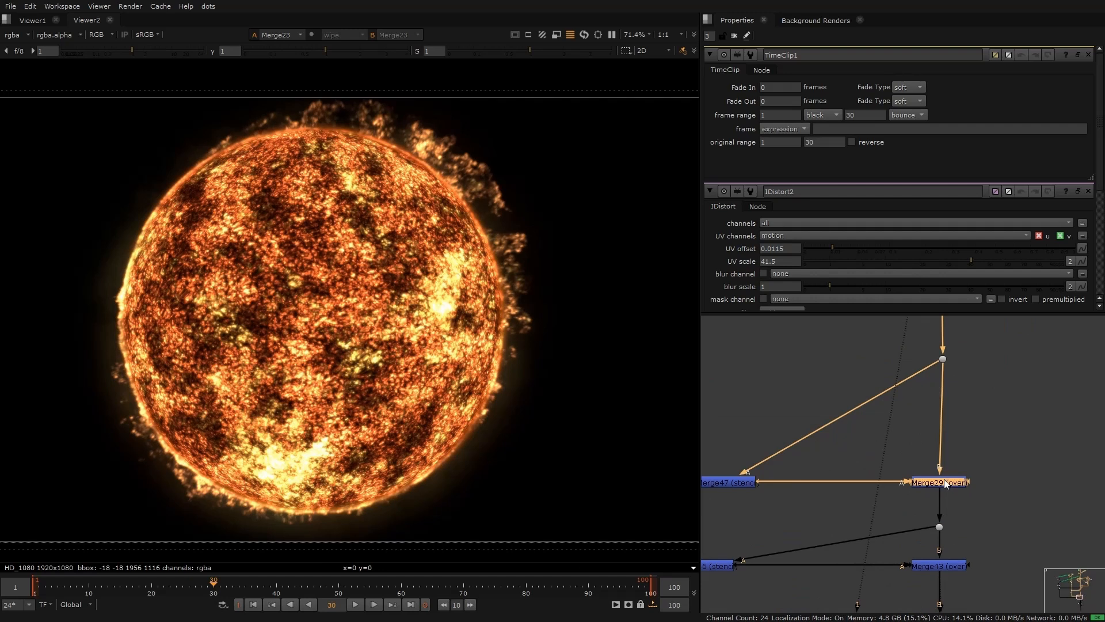
Compare the output of the dot above Merge29 with Merge29 itself, switching between them repeatedly.
{"action": "left_click", "coordinate": [943, 358]}
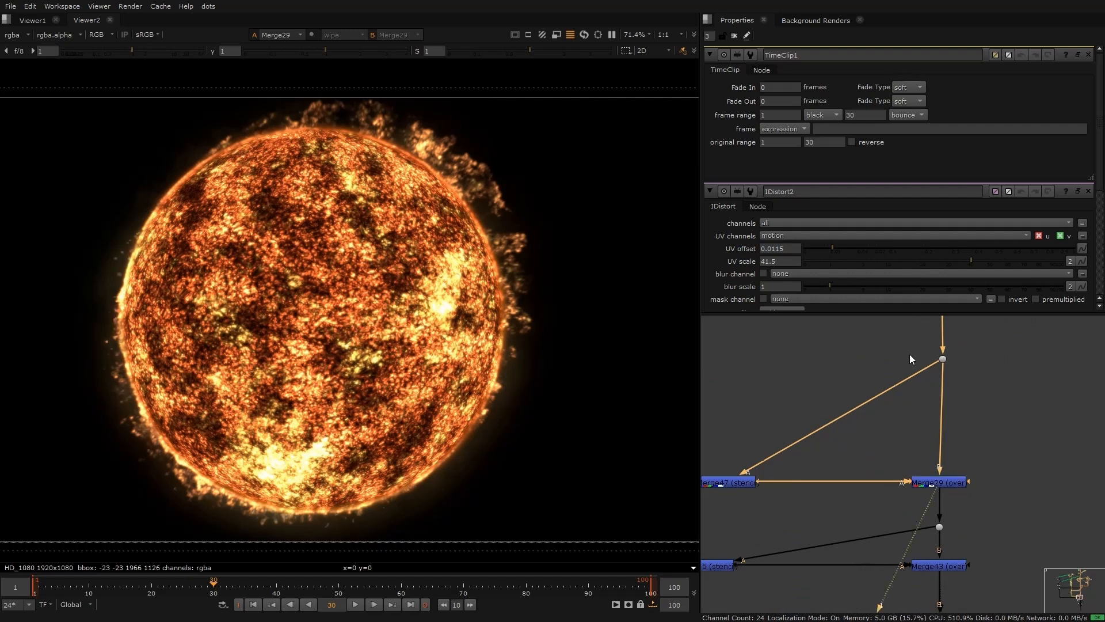
{"action": "key", "text": "1"}
{"action": "left_click", "coordinate": [1007, 442]}
{"action": "left_click", "coordinate": [956, 480]}
{"action": "key", "text": "1"}
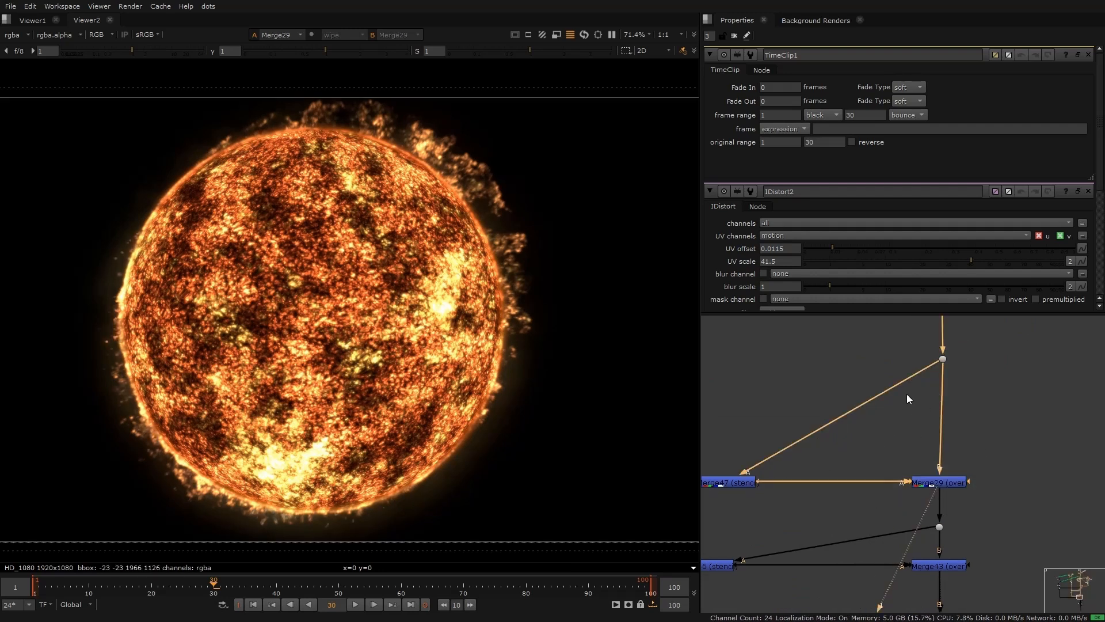
{"action": "left_click", "coordinate": [942, 359]}
{"action": "key", "text": "1"}
{"action": "left_click", "coordinate": [953, 481]}
{"action": "key", "text": "1"}
{"action": "left_click", "coordinate": [1007, 454]}
{"action": "left_click", "coordinate": [952, 483]}
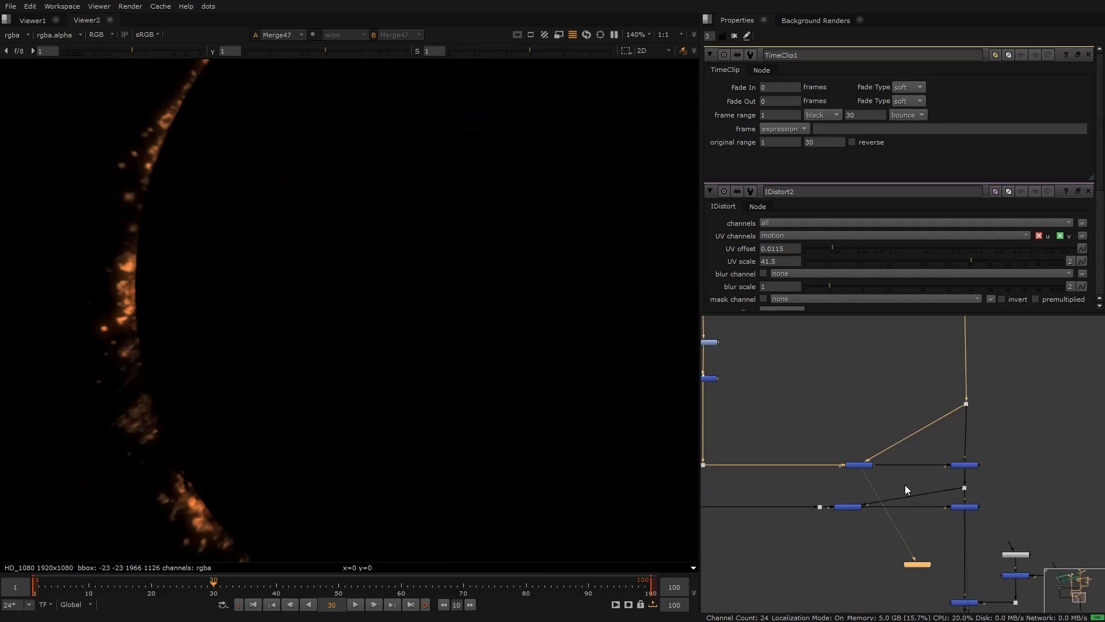
Fit Merge47 in the viewer and examine its ring of small flares.
{"action": "key", "text": "f"}
{"action": "scroll", "coordinate": [284, 427], "scroll_direction": "up", "scroll_amount": 5}
{"action": "key", "text": "f"}
Trace Merge47's branch up to its source and display the noise texture from Noise16 and Shuffle7.
{"action": "middle_click_drag", "start_coordinate": [751, 336], "coordinate": [872, 561]}
{"action": "middle_click_drag", "start_coordinate": [821, 387], "coordinate": [841, 551]}
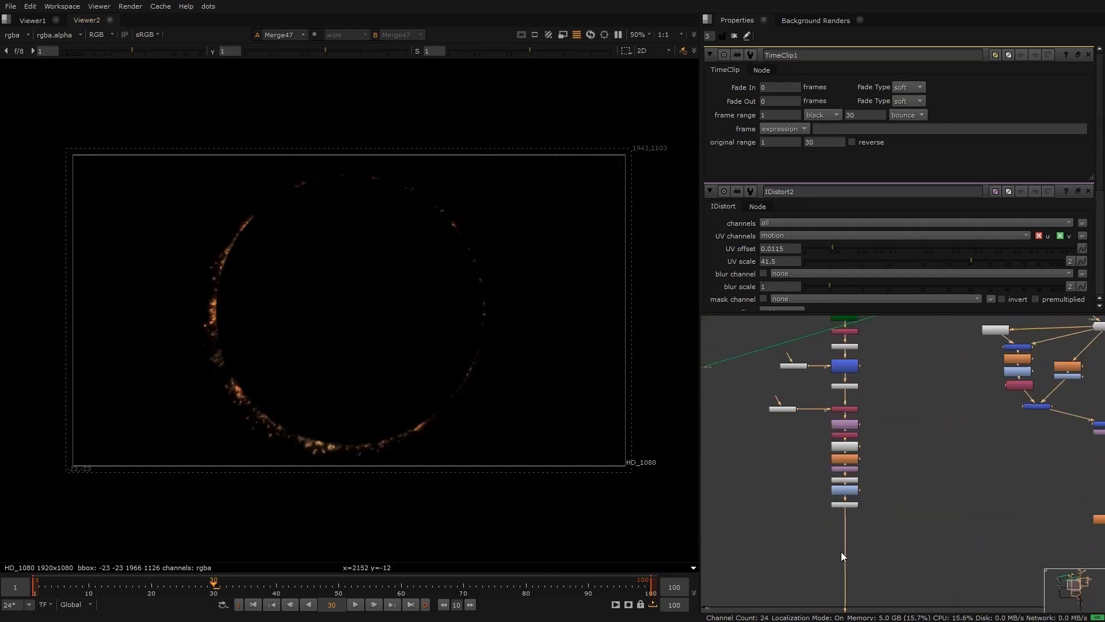
{"action": "scroll", "coordinate": [840, 551], "scroll_direction": "up", "scroll_amount": 5}
{"action": "left_click", "coordinate": [857, 413]}
{"action": "key", "text": "1"}
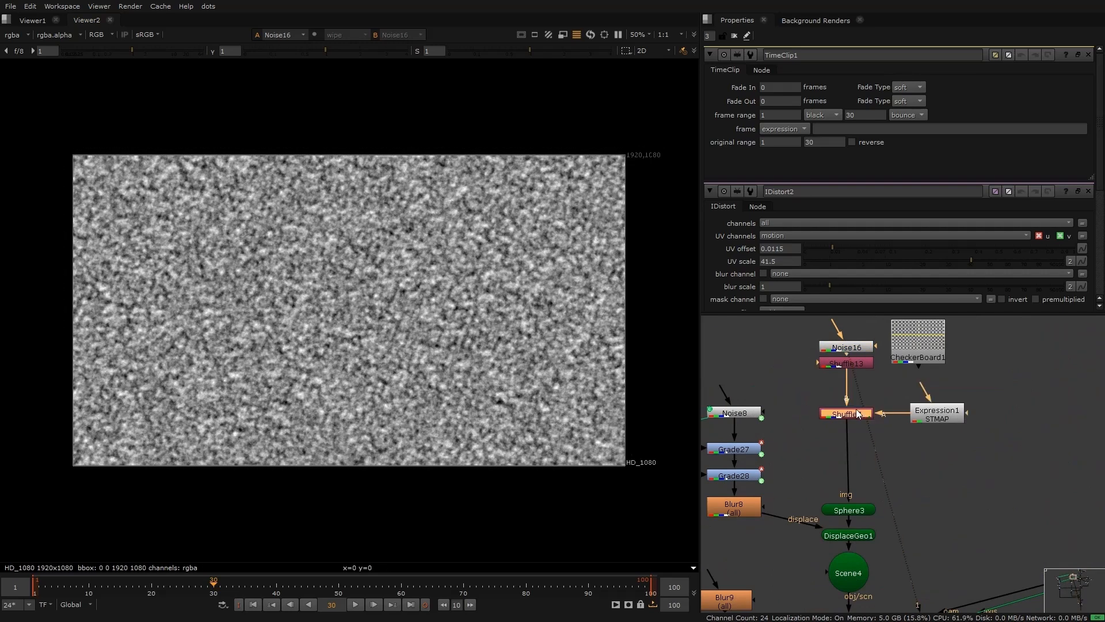
Open the properties of DisplaceGeo1 between Sphere3 and Scene4.
{"action": "middle_click_drag", "start_coordinate": [861, 481], "coordinate": [868, 354]}
{"action": "left_click", "coordinate": [852, 442]}
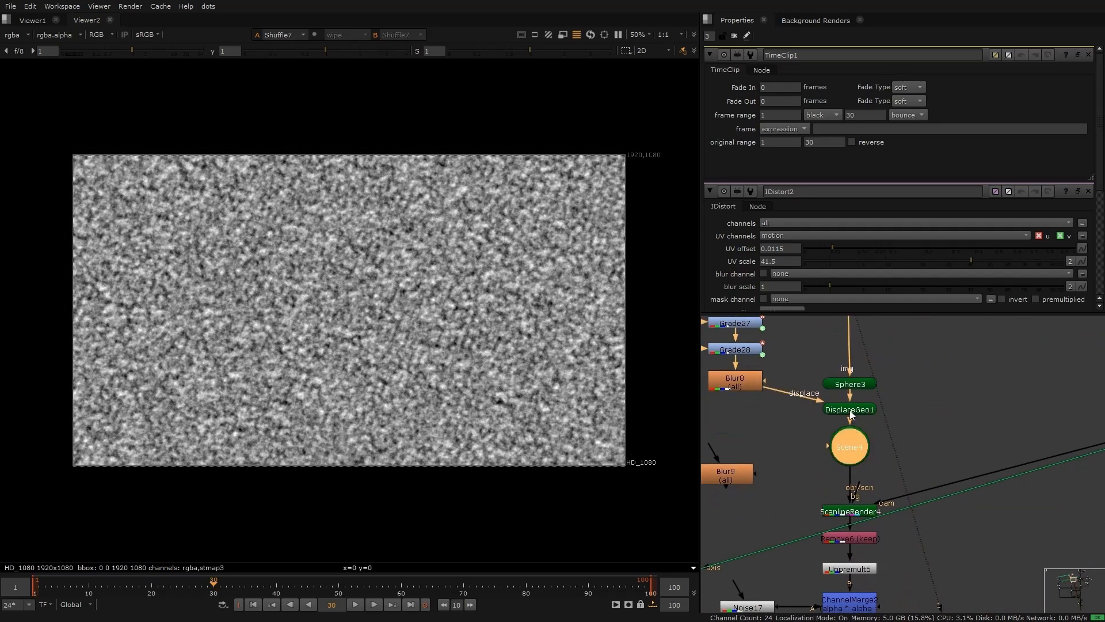
{"action": "double_click", "coordinate": [853, 410]}
Display ScanlineRender4 and scrub the timeline to frame 18 to examine the displaced sphere over time.
{"action": "middle_click_drag", "start_coordinate": [849, 521], "coordinate": [863, 576]}
{"action": "middle_click_drag", "start_coordinate": [850, 398], "coordinate": [849, 434]}
{"action": "left_click", "coordinate": [854, 415]}
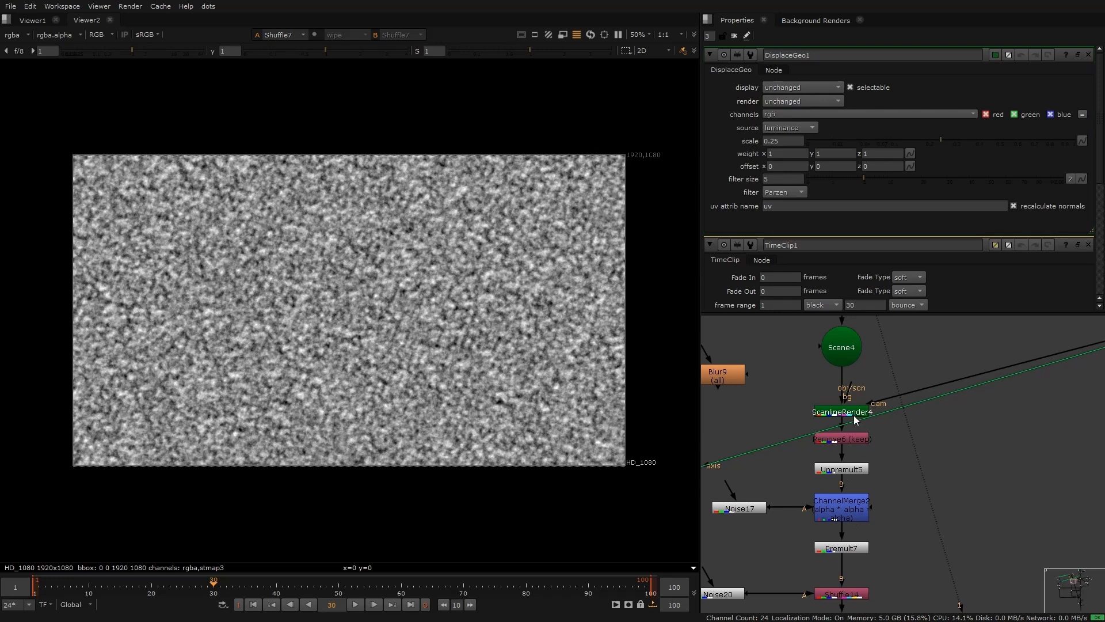
{"action": "key", "text": "1"}
{"action": "left_click", "coordinate": [120, 585]}
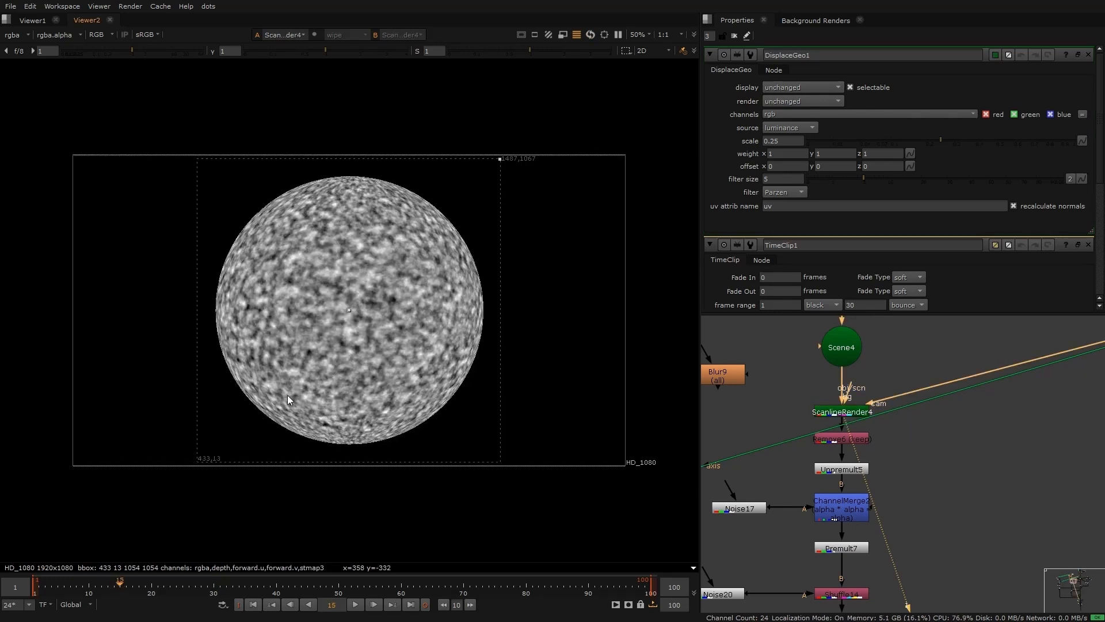
{"action": "left_click_drag", "start_coordinate": [118, 586], "coordinate": [70, 583]}
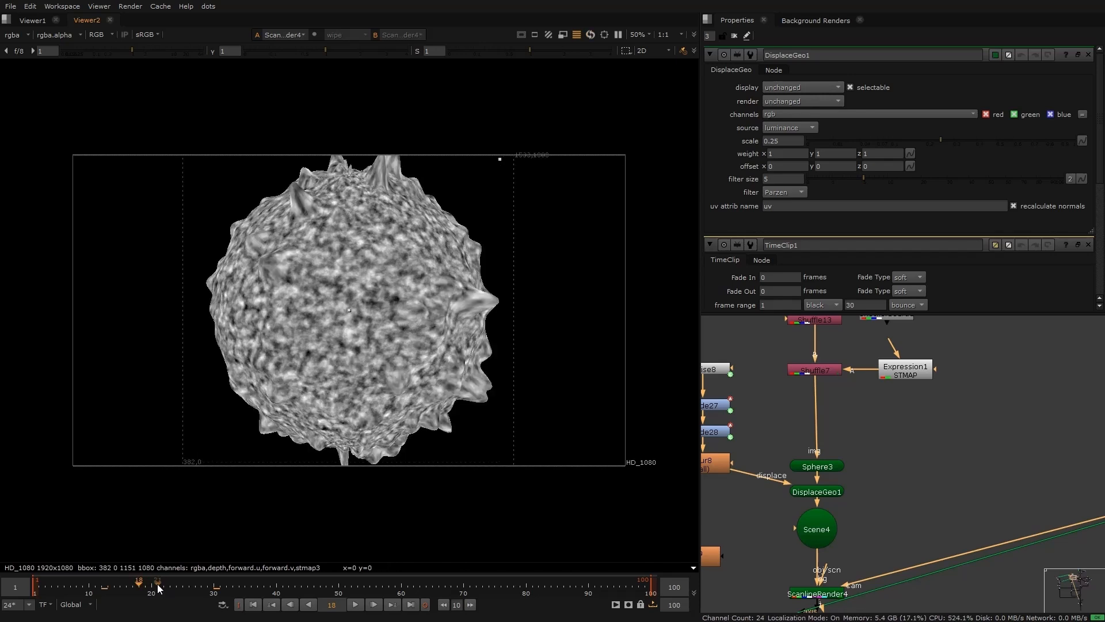
Return to Merge29 on the main trunk and display the combined sun.
{"action": "scroll", "coordinate": [848, 425], "scroll_direction": "down", "scroll_amount": 5}
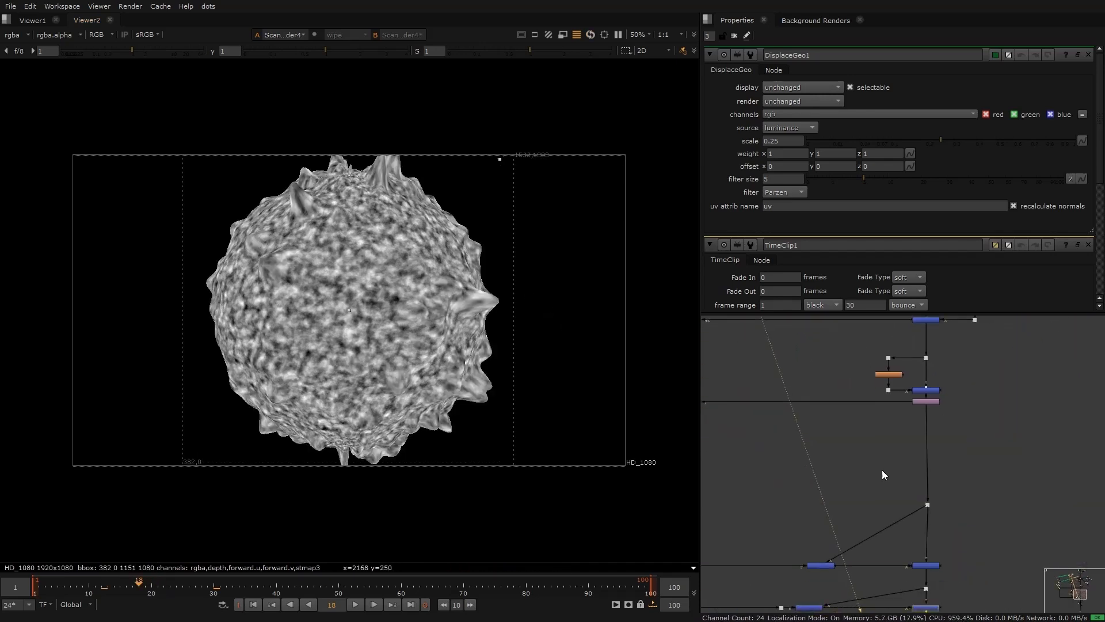
{"action": "scroll", "coordinate": [878, 458], "scroll_direction": "up", "scroll_amount": 5}
{"action": "left_click", "coordinate": [916, 479]}
{"action": "key", "text": "1"}
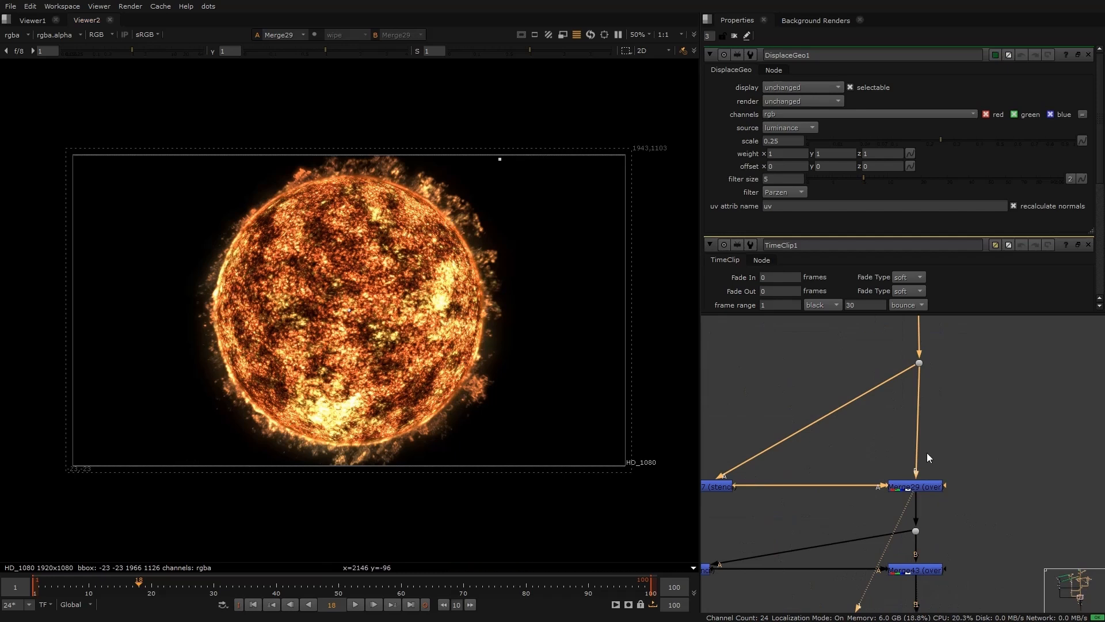
Toggle Merge29 off and on while examining the sun's lower-right edge to compare it with and without the added flares.
{"action": "left_click", "coordinate": [935, 485]}
{"action": "scroll", "coordinate": [468, 383], "scroll_direction": "up", "scroll_amount": 4}
{"action": "left_click_drag", "start_coordinate": [412, 331], "coordinate": [651, 509]}
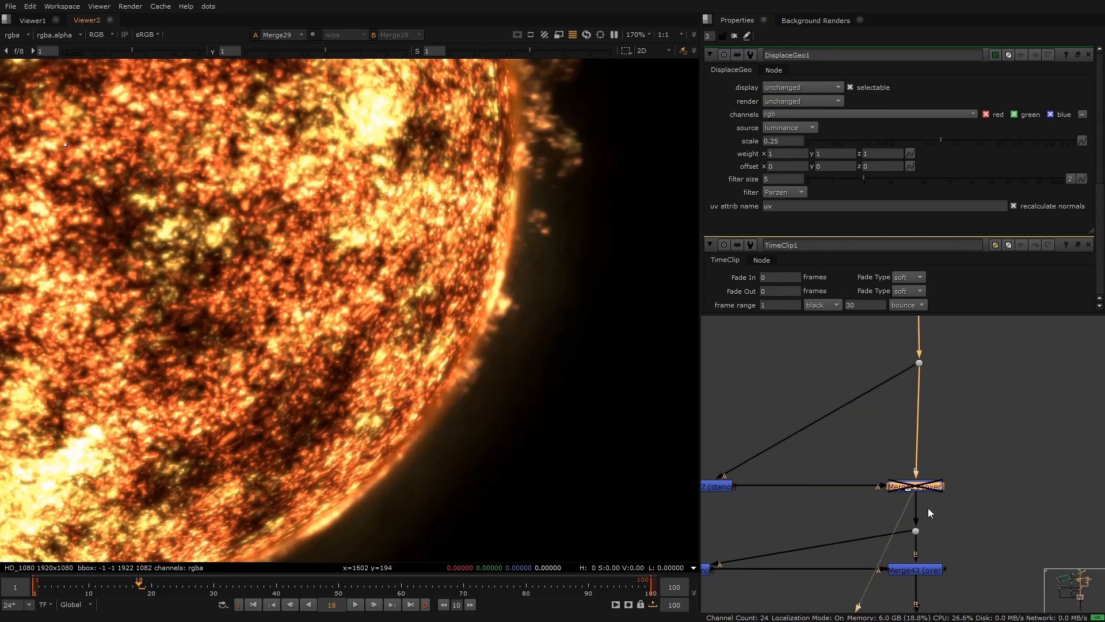
{"action": "key", "text": "f"}
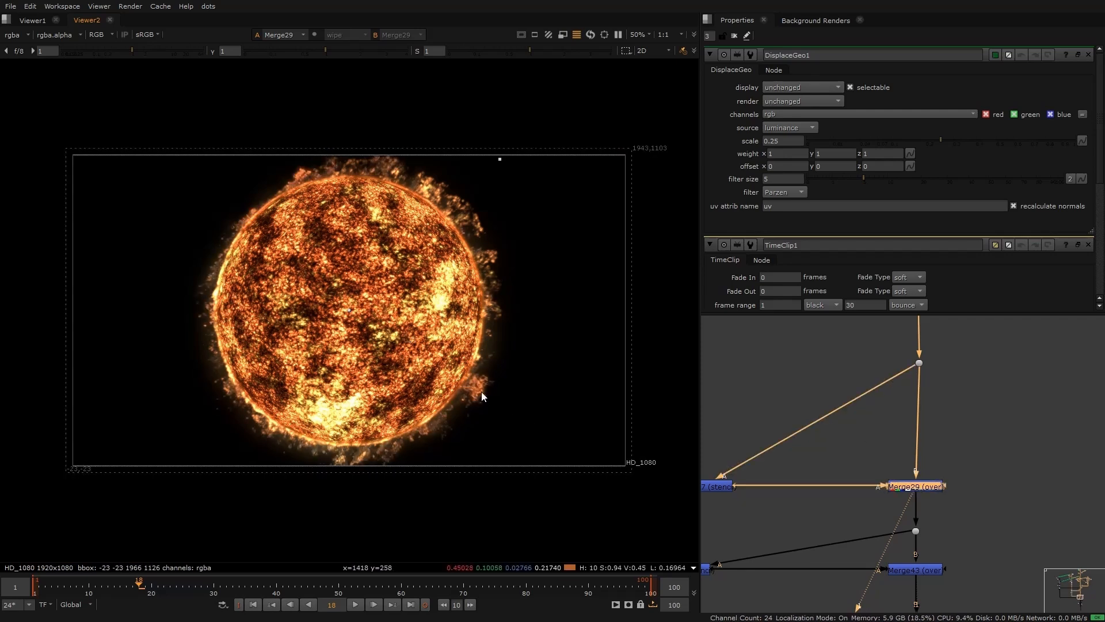
{"action": "key", "text": "d"}
{"action": "scroll", "coordinate": [471, 389], "scroll_direction": "up", "scroll_amount": 5}
{"action": "key", "text": "d"}
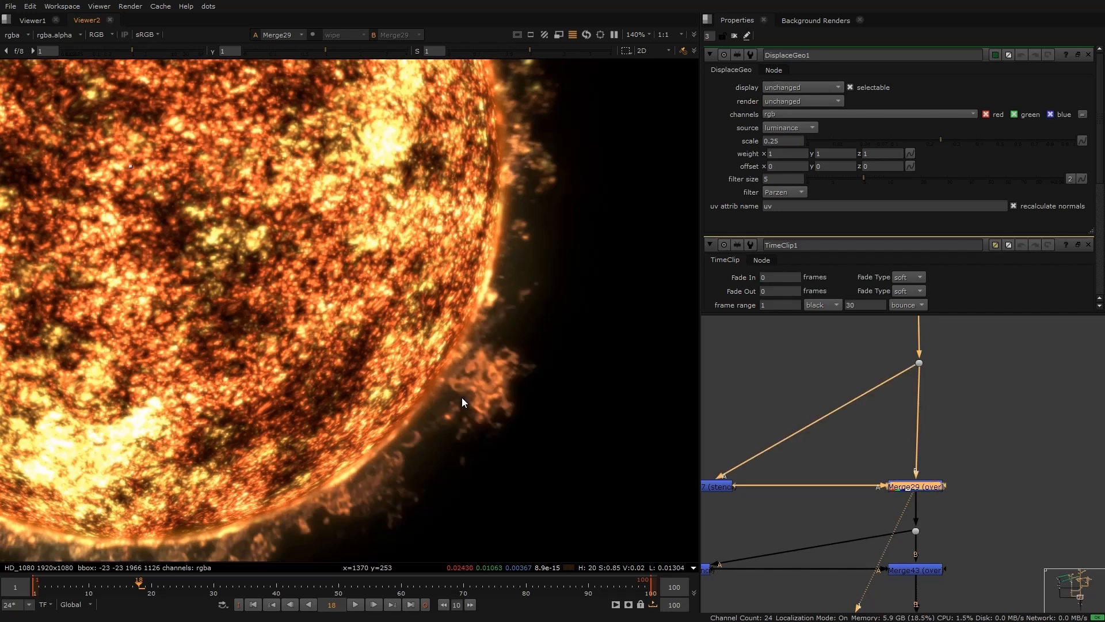
Display ScanlineRender4 again and inspect the noise, grade and blur branch feeding DisplaceGeo1's displacement.
{"action": "scroll", "coordinate": [858, 426], "scroll_direction": "down", "scroll_amount": 5}
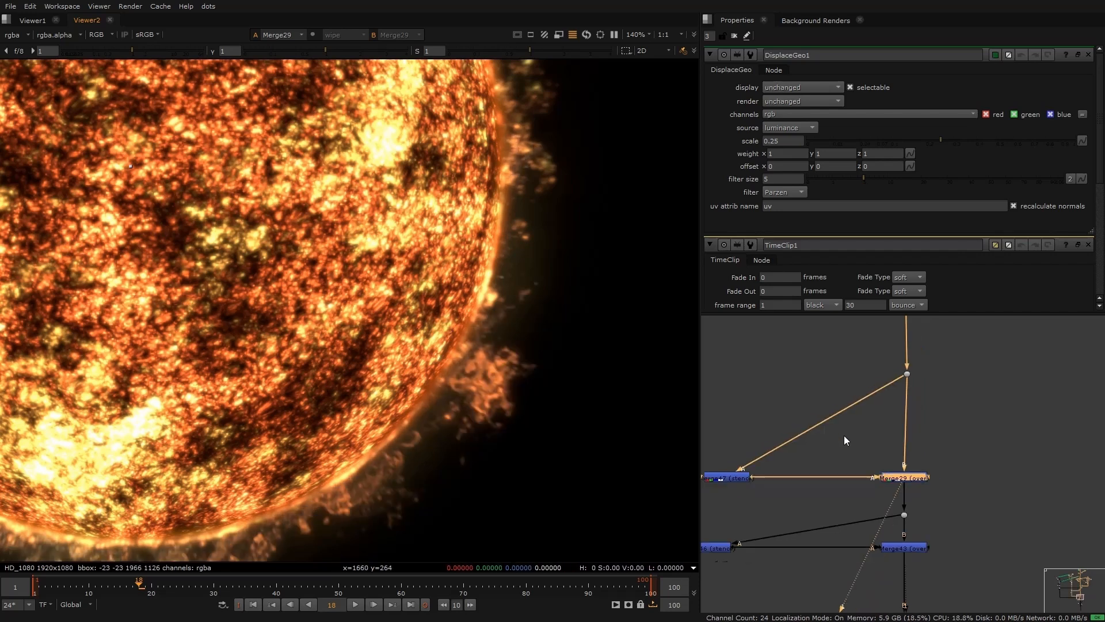
{"action": "middle_click_drag", "start_coordinate": [890, 405], "coordinate": [884, 598]}
{"action": "middle_click_drag", "start_coordinate": [882, 345], "coordinate": [855, 518]}
{"action": "scroll", "coordinate": [851, 468], "scroll_direction": "up", "scroll_amount": 4}
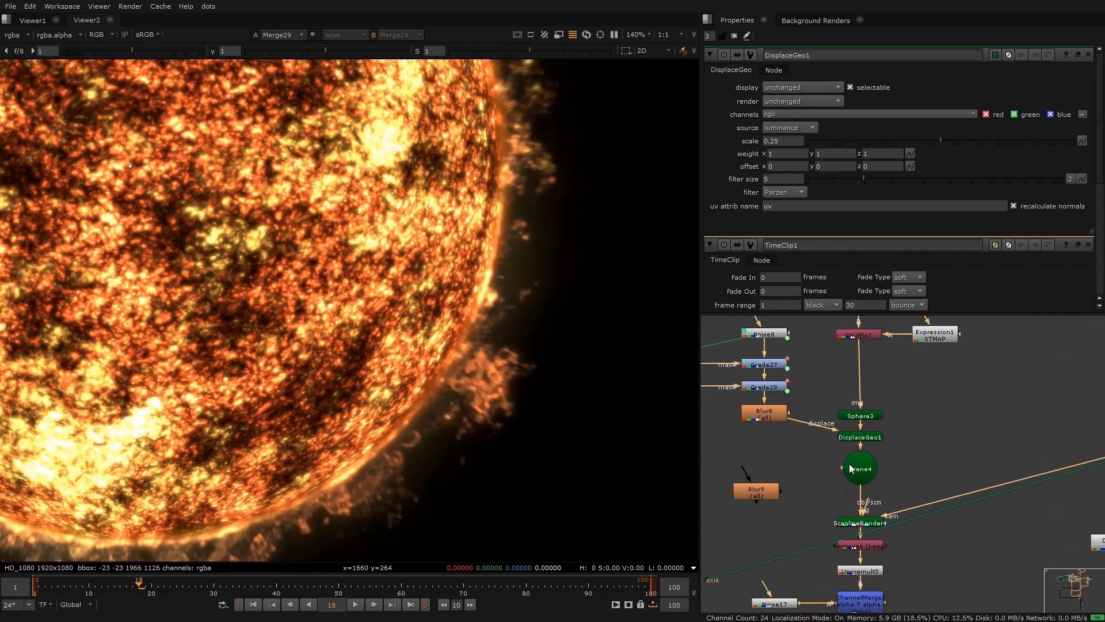
{"action": "left_click", "coordinate": [864, 532]}
{"action": "key", "text": "1"}
{"action": "scroll", "coordinate": [364, 292], "scroll_direction": "down", "scroll_amount": 5}
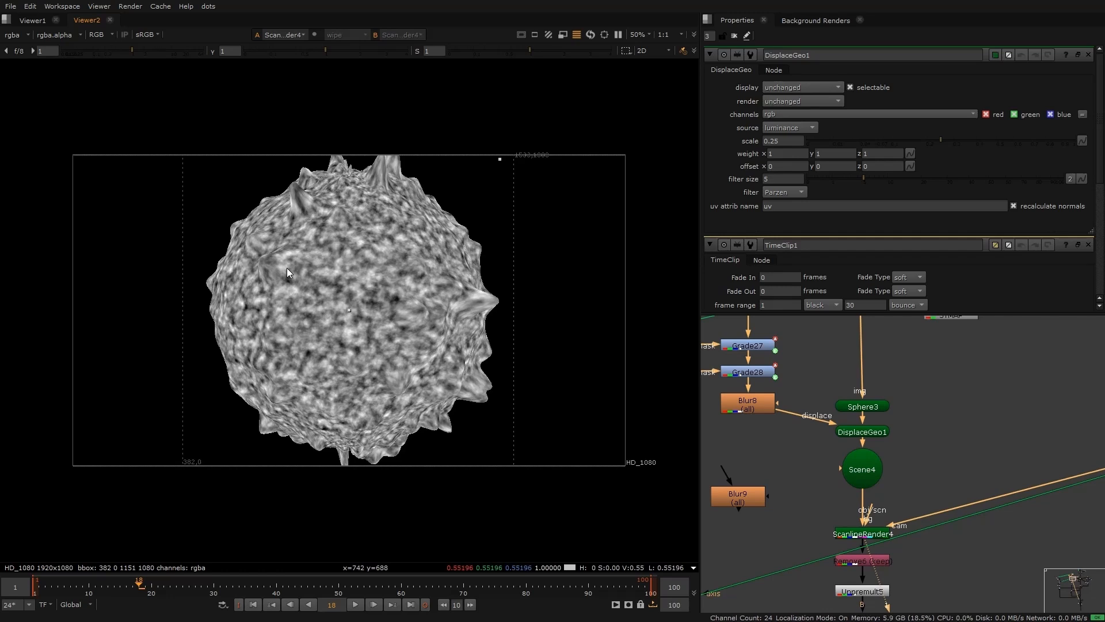
{"action": "middle_click_drag", "start_coordinate": [783, 368], "coordinate": [942, 419]}
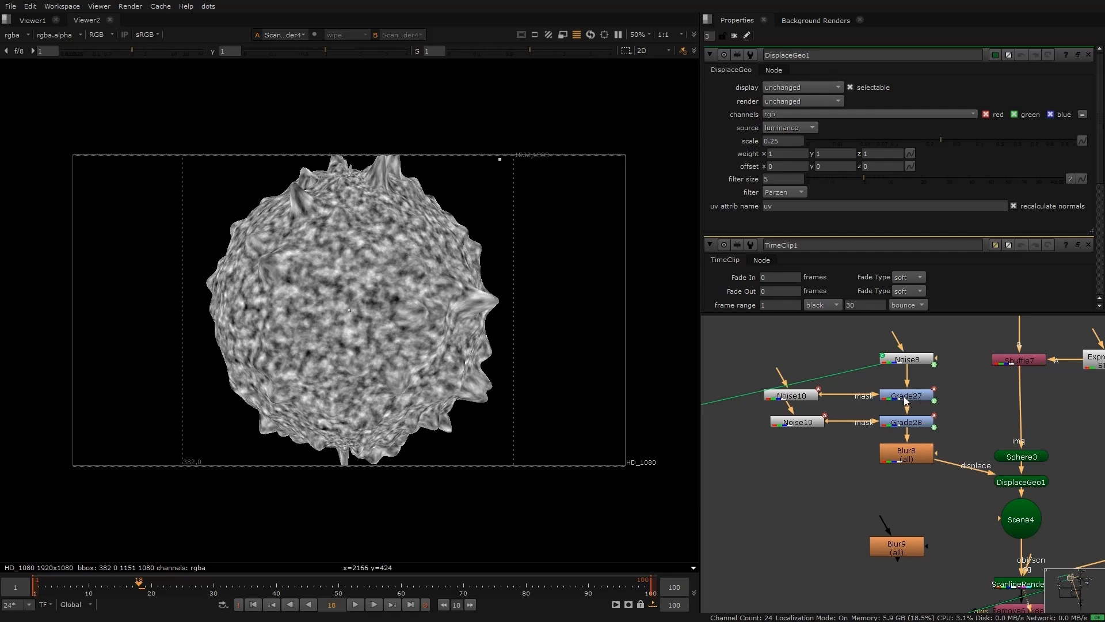
Display Noise17 and then ChannelMerge2 below ScanlineRender4, checking the merge's alpha channel before returning to colour.
{"action": "middle_click_drag", "start_coordinate": [921, 422], "coordinate": [917, 416]}
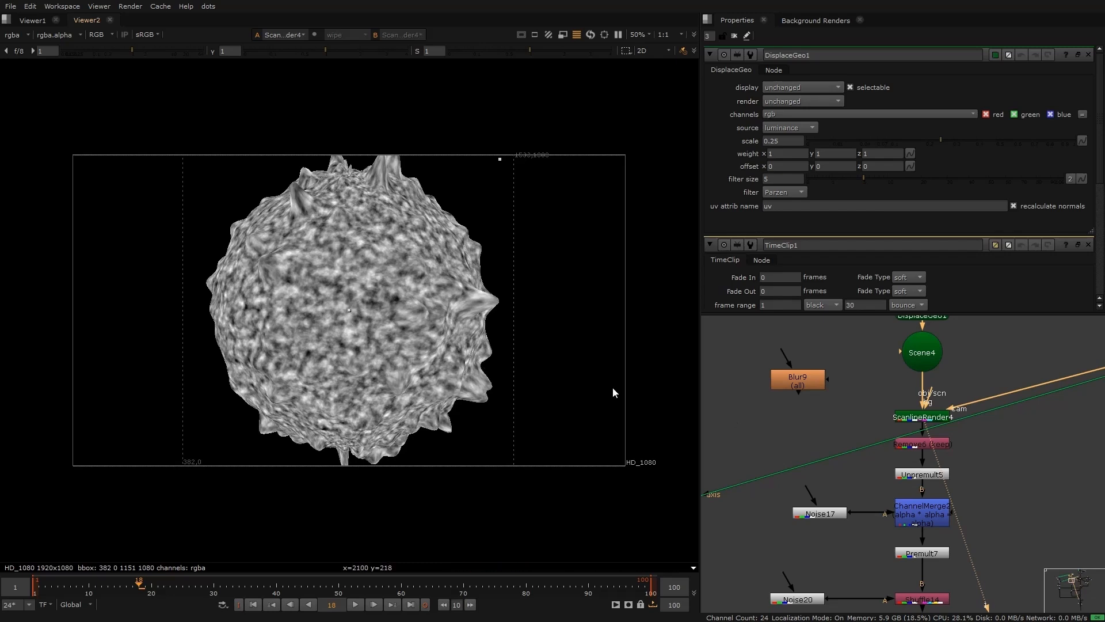
{"action": "left_click", "coordinate": [820, 513]}
{"action": "key", "text": "1"}
{"action": "left_click", "coordinate": [921, 510]}
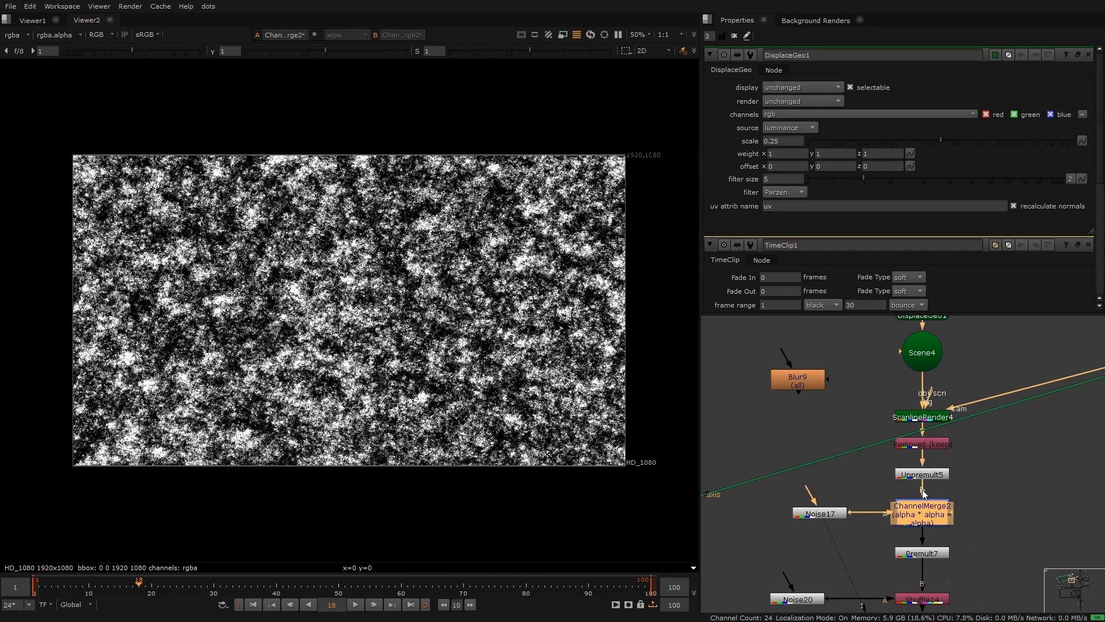
{"action": "key", "text": "1"}
{"action": "key", "text": "a"}
{"action": "key", "text": "a"}
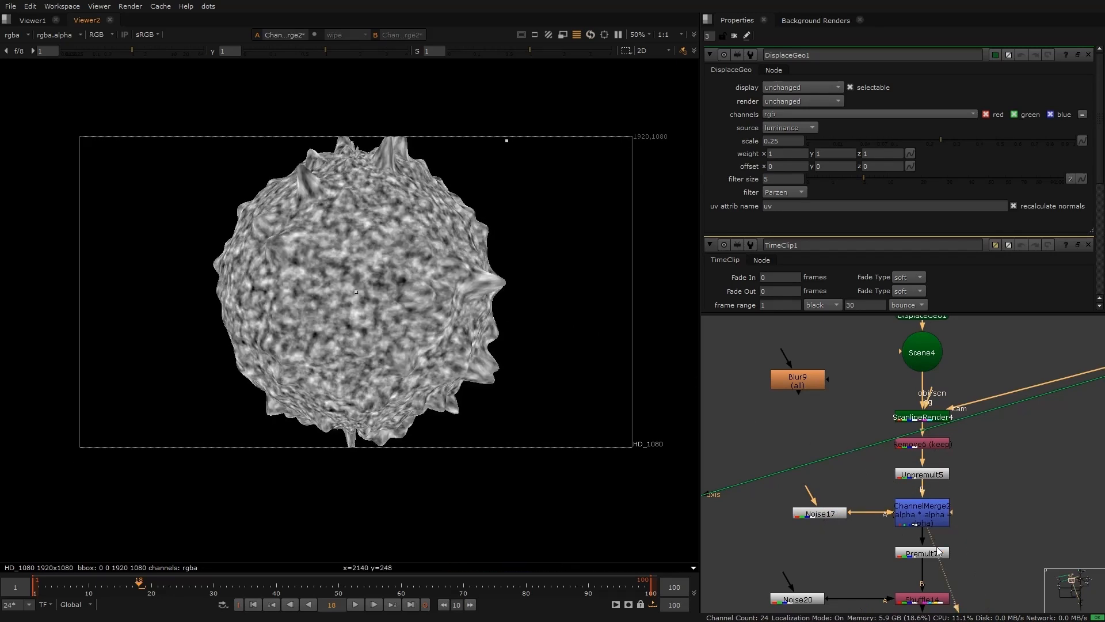
Display Premult7 and then IDistort5 to examine the noise-textured sphere before and after distortion up close.
{"action": "left_click", "coordinate": [936, 550]}
{"action": "key", "text": "1"}
{"action": "middle_click_drag", "start_coordinate": [933, 576], "coordinate": [915, 423]}
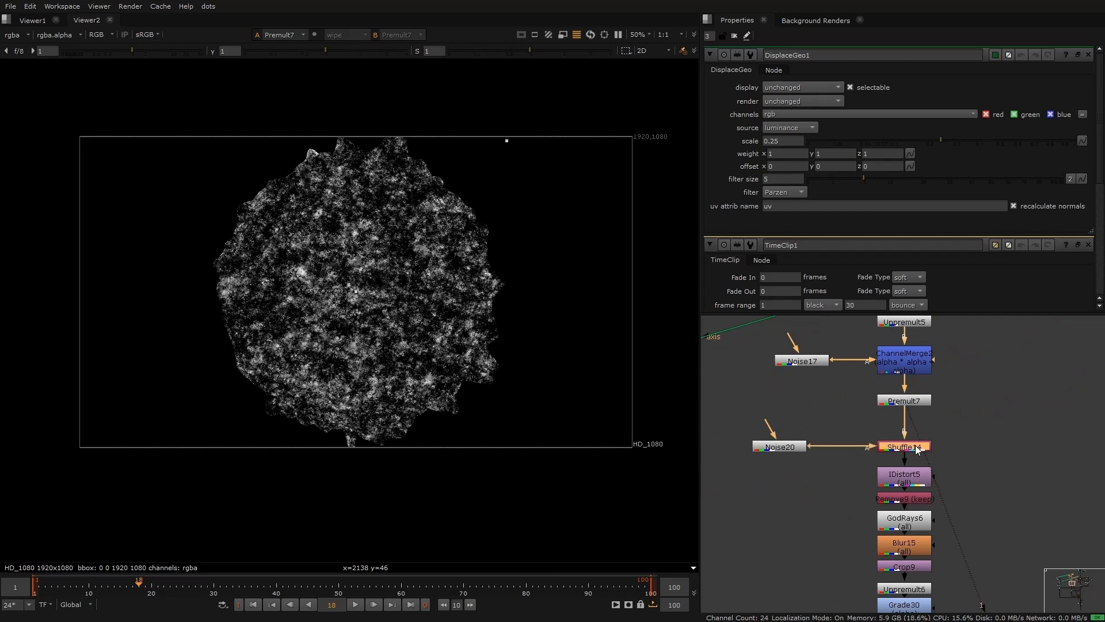
{"action": "left_click", "coordinate": [915, 478]}
{"action": "key", "text": "1"}
{"action": "scroll", "coordinate": [470, 216], "scroll_direction": "up", "scroll_amount": 2}
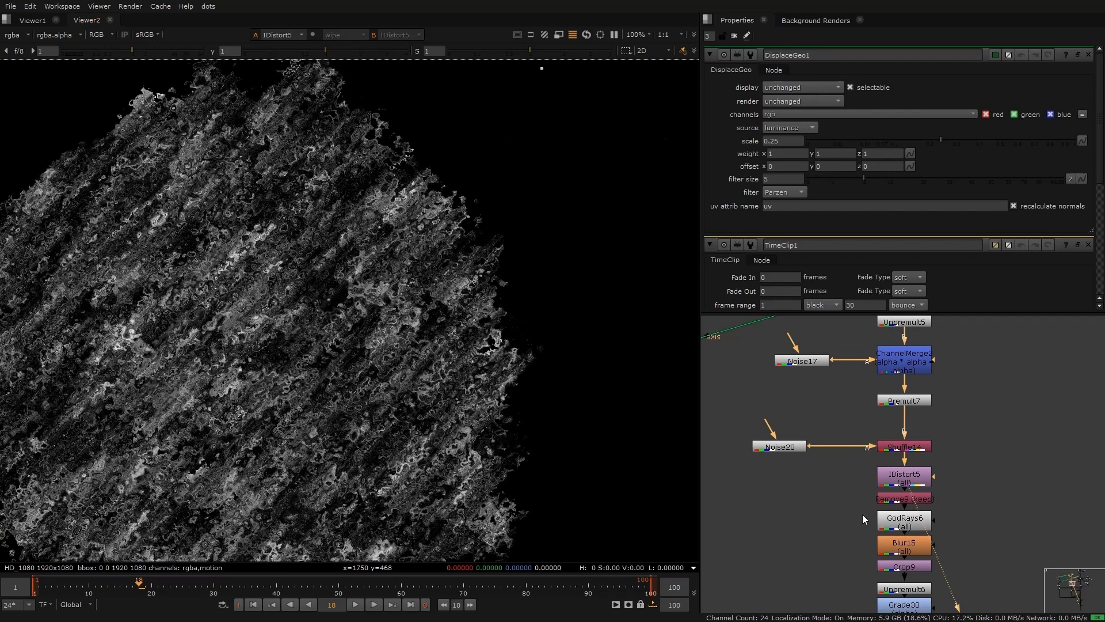
Display Blur15 and then Premult8 to examine the god-ray, blur and alpha-grade stages of the flare branch.
{"action": "middle_click_drag", "start_coordinate": [911, 514], "coordinate": [911, 388]}
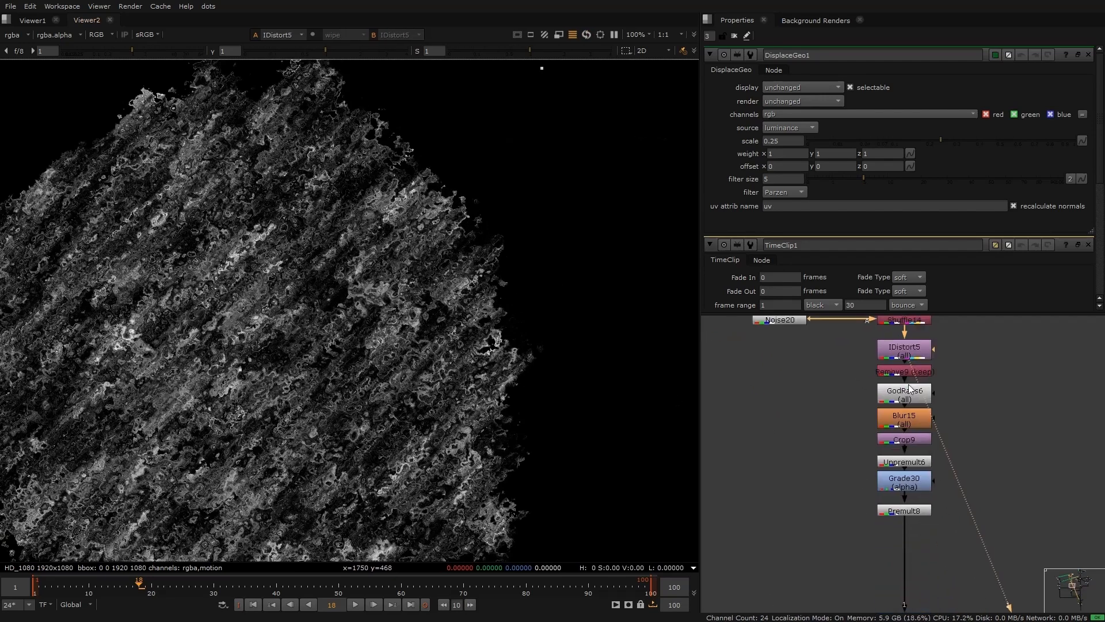
{"action": "left_click", "coordinate": [917, 415]}
{"action": "key", "text": "1"}
{"action": "left_click", "coordinate": [917, 510]}
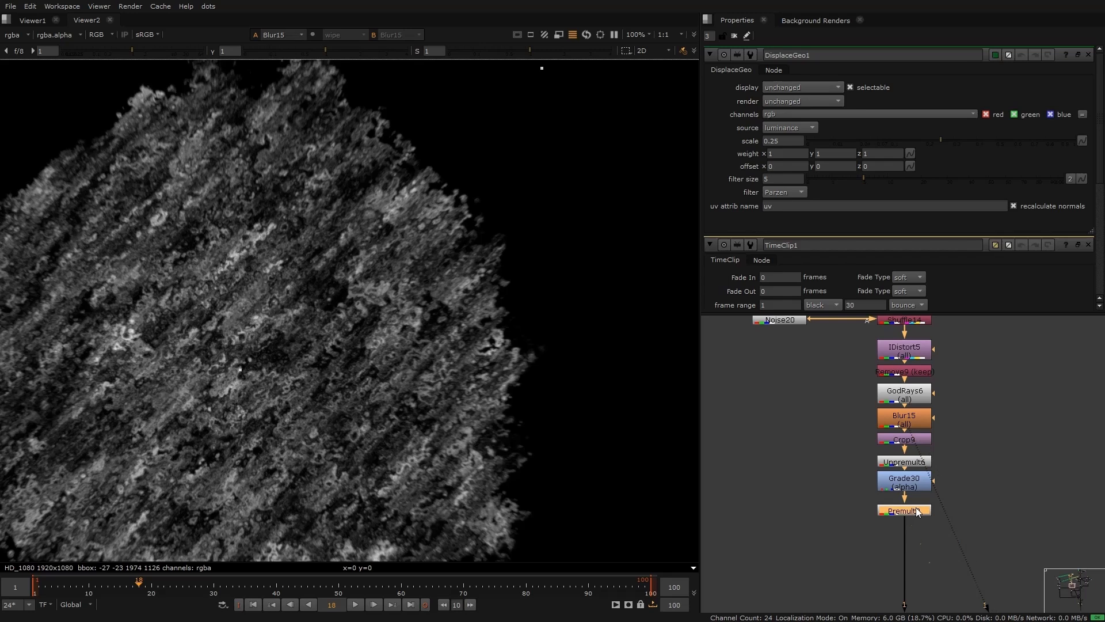
{"action": "key", "text": "1"}
Follow the branch down to the SwapChannel node and display its coloured flare texture.
{"action": "middle_click_drag", "start_coordinate": [929, 599], "coordinate": [951, 322]}
{"action": "scroll", "coordinate": [952, 452], "scroll_direction": "down", "scroll_amount": 1}
{"action": "middle_click_drag", "start_coordinate": [941, 541], "coordinate": [907, 438]}
{"action": "scroll", "coordinate": [907, 439], "scroll_direction": "down", "scroll_amount": 1}
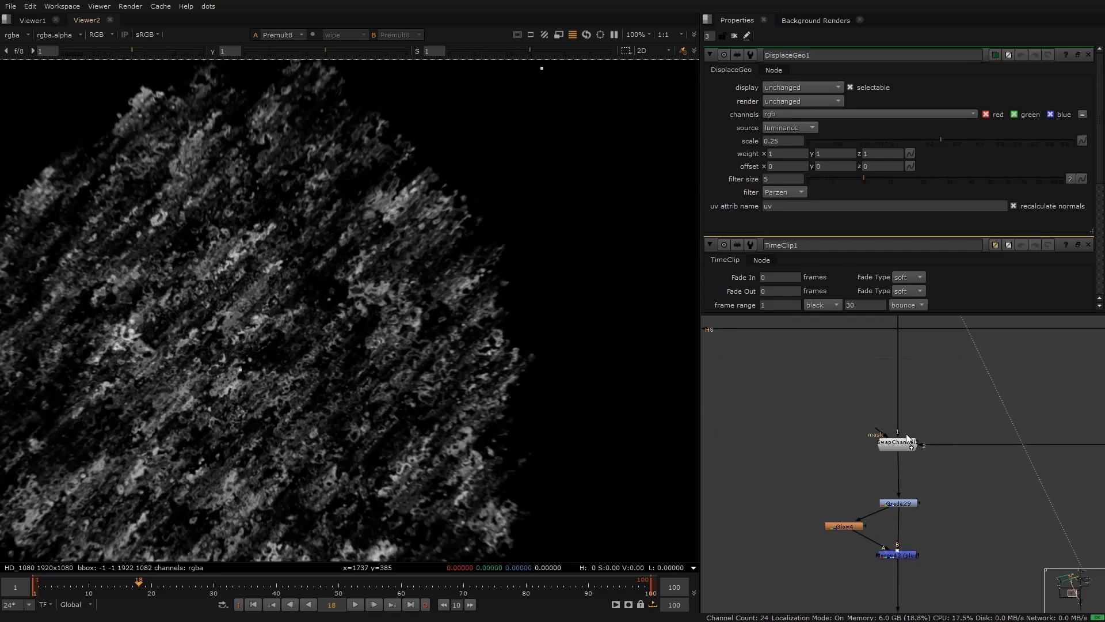
{"action": "left_click", "coordinate": [908, 438]}
{"action": "key", "text": "1"}
{"action": "scroll", "coordinate": [388, 227], "scroll_direction": "down", "scroll_amount": 2}
{"action": "middle_click_drag", "start_coordinate": [928, 540], "coordinate": [917, 490]}
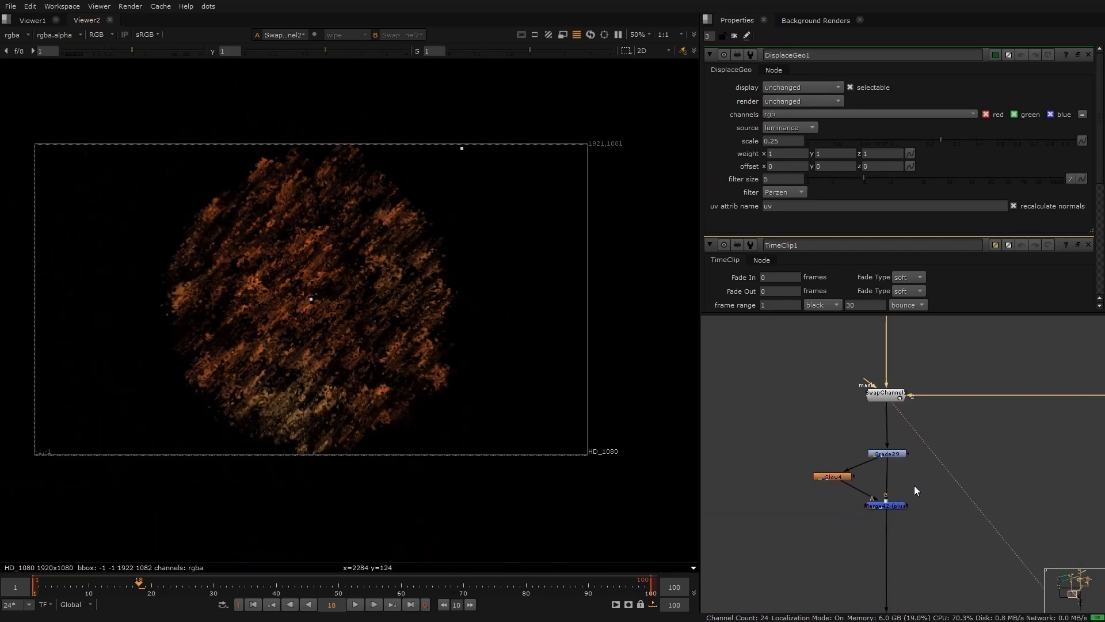
Display Merge42 to examine the flare texture with the Glow4 result added.
{"action": "left_click", "coordinate": [892, 505]}
{"action": "key", "text": "1"}
{"action": "middle_click_drag", "start_coordinate": [949, 578], "coordinate": [756, 440]}
{"action": "scroll", "coordinate": [755, 439], "scroll_direction": "down", "scroll_amount": 1}
{"action": "scroll", "coordinate": [353, 205], "scroll_direction": "up", "scroll_amount": 1}
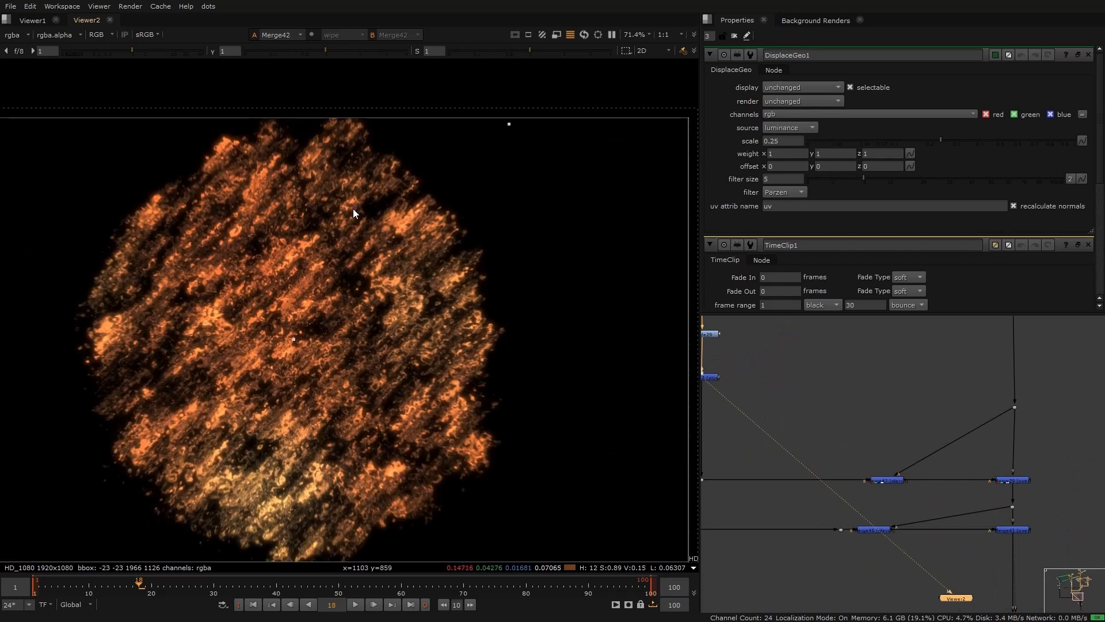
Display the main trunk at Dot39, then Merge47 to examine the flares with the sun's disc cut out.
{"action": "left_click", "coordinate": [1015, 407]}
{"action": "key", "text": "1"}
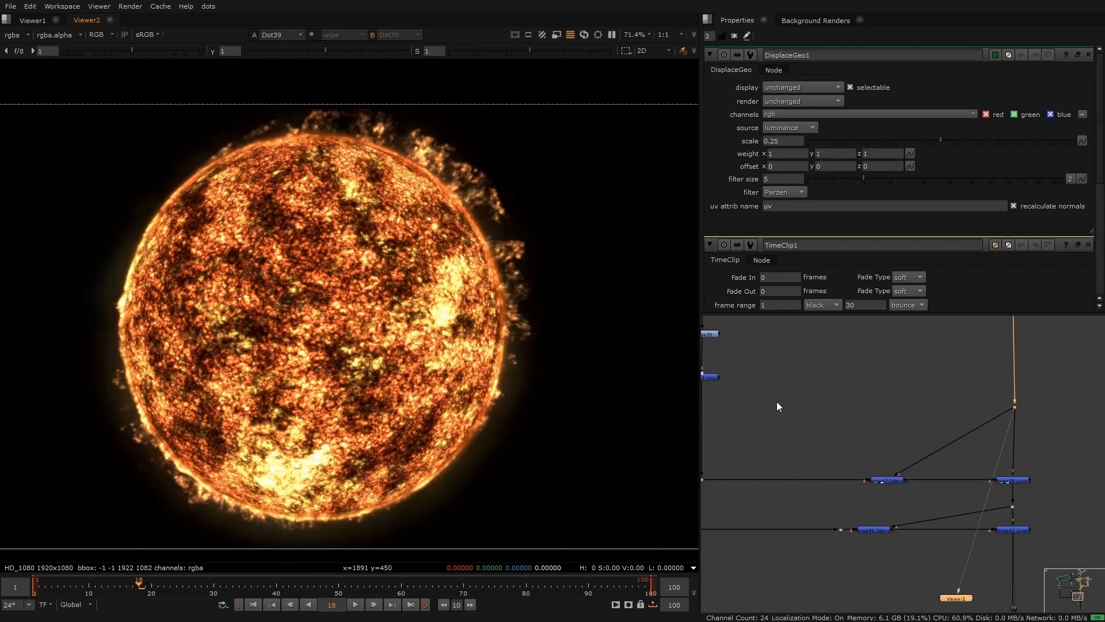
{"action": "left_click", "coordinate": [886, 480]}
{"action": "key", "text": "1"}
{"action": "scroll", "coordinate": [505, 448], "scroll_direction": "up", "scroll_amount": 1}
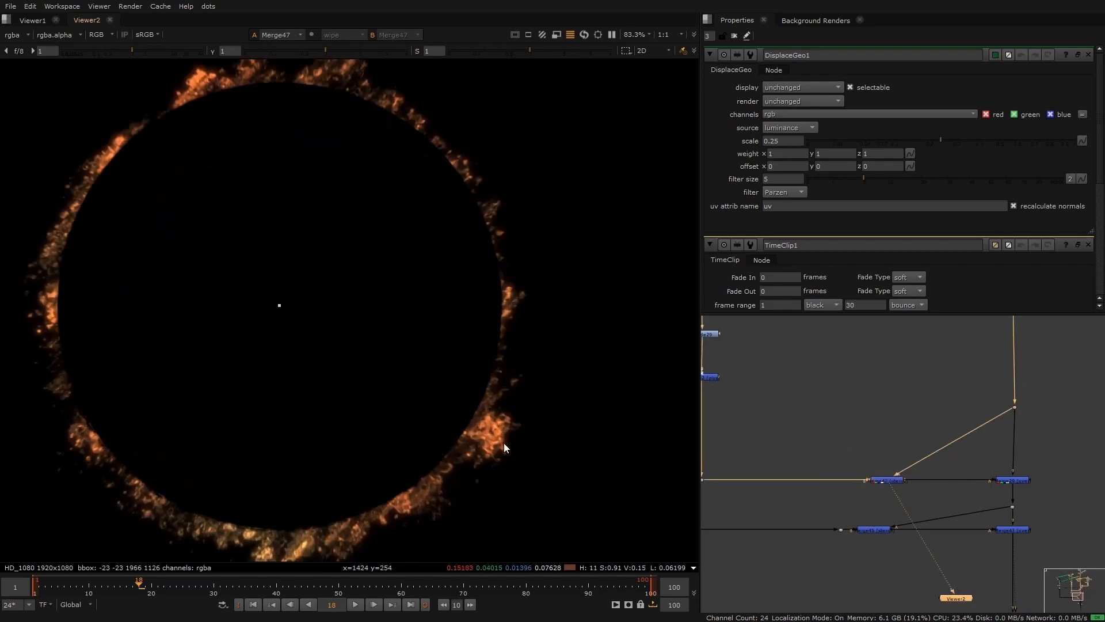
Display Merge29 and then Merge43 to compare the sun with each added flare layer, and move to frame 30.
{"action": "left_click_drag", "start_coordinate": [973, 465], "coordinate": [1048, 492]}
{"action": "key", "text": "1"}
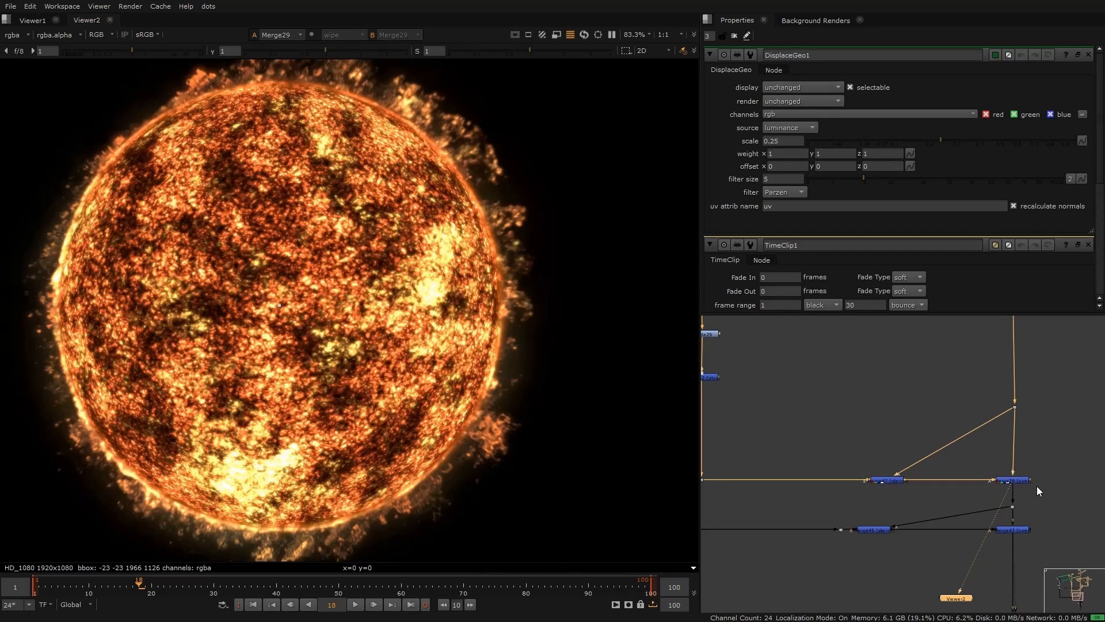
{"action": "left_click_drag", "start_coordinate": [1048, 548], "coordinate": [1027, 521]}
{"action": "key", "text": "1"}
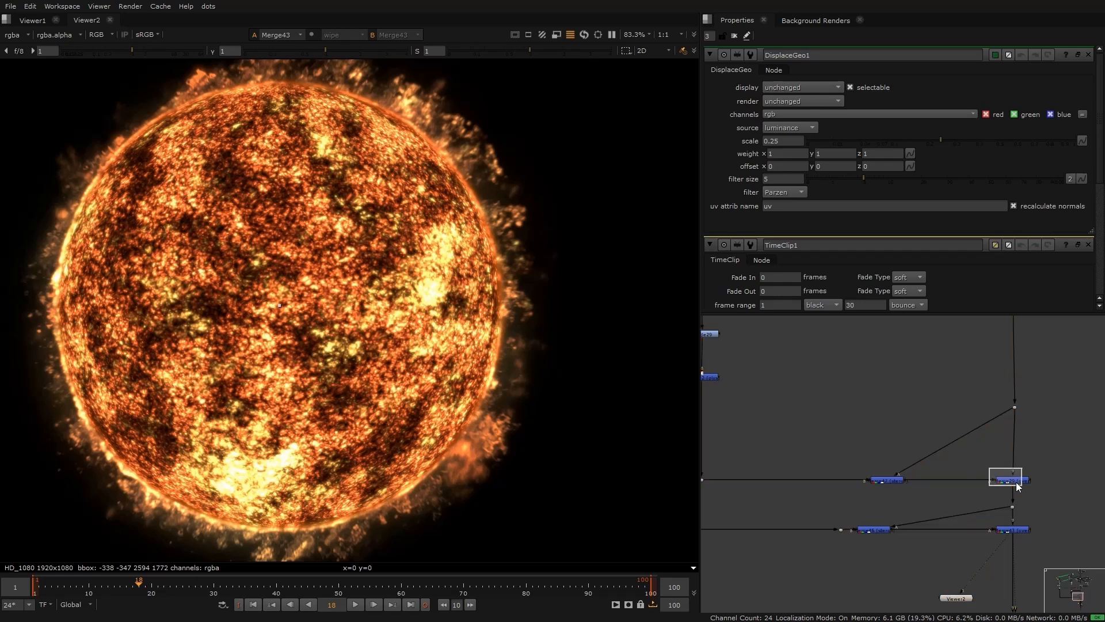
{"action": "left_click", "coordinate": [213, 588]}
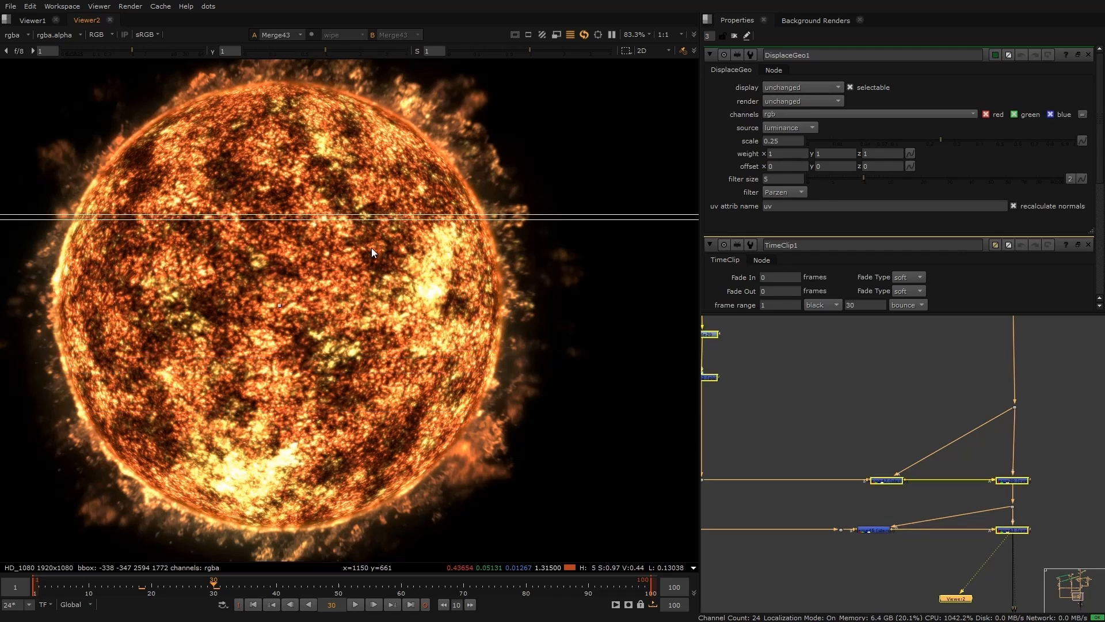
Compare Merge29 with Merge43 on the main trunk at frame 30.
{"action": "left_click", "coordinate": [1012, 479]}
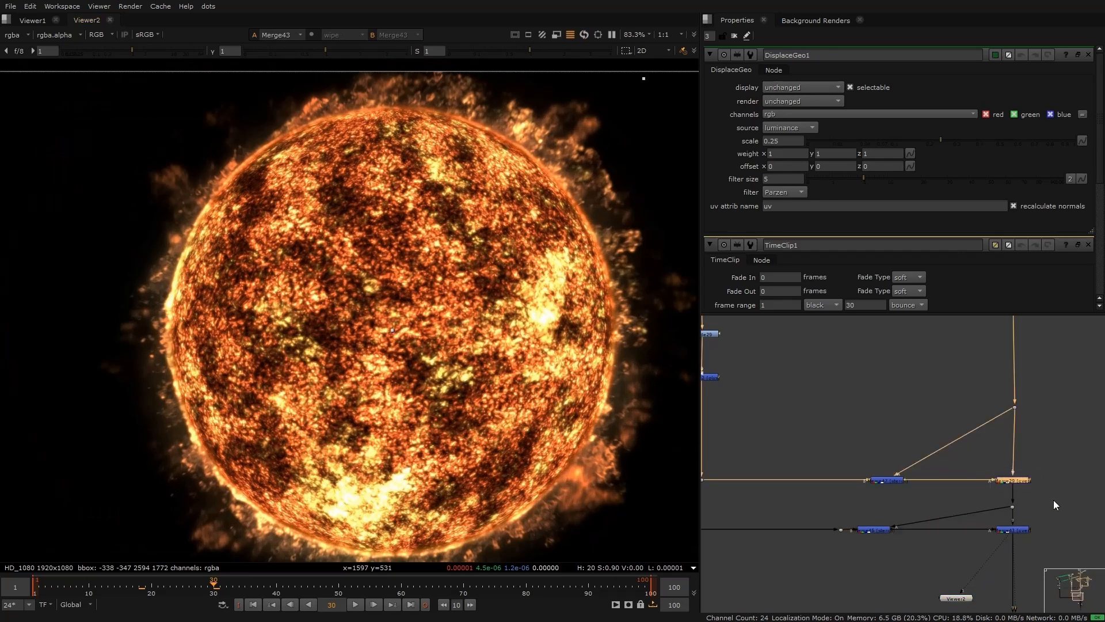
{"action": "key", "text": "1"}
{"action": "left_click", "coordinate": [1017, 530]}
{"action": "key", "text": "1"}
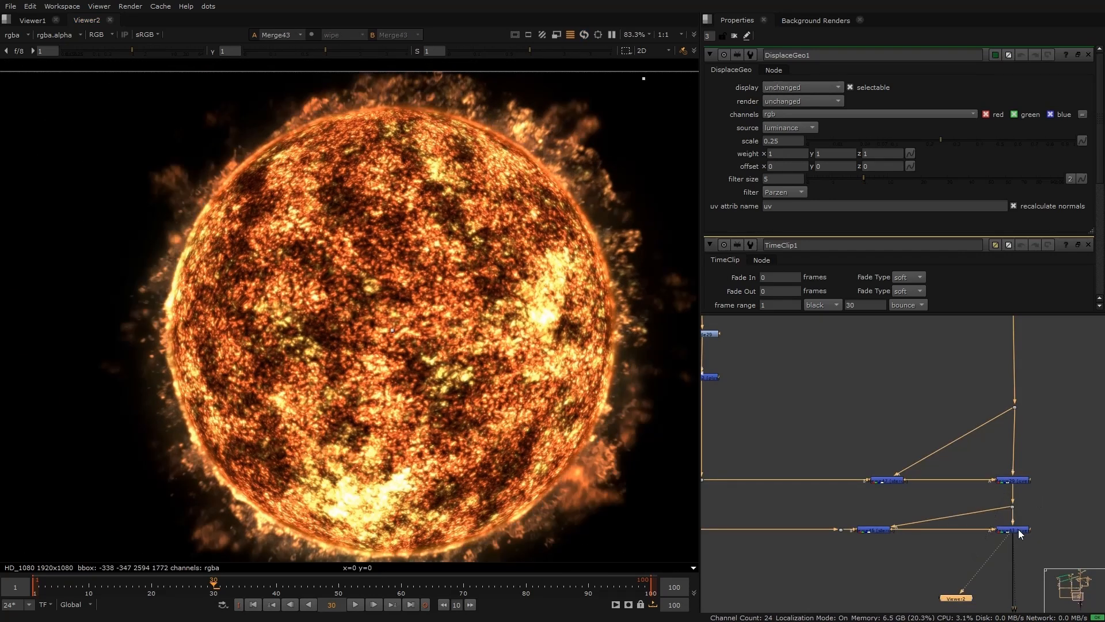
Go to the top of the particle branch and display DisplaceGeo2's displaced sphere geometry in 3D.
{"action": "scroll", "coordinate": [1018, 533], "scroll_direction": "down", "scroll_amount": 3}
{"action": "middle_click_drag", "start_coordinate": [736, 425], "coordinate": [986, 491]}
{"action": "middle_click_drag", "start_coordinate": [845, 333], "coordinate": [835, 478]}
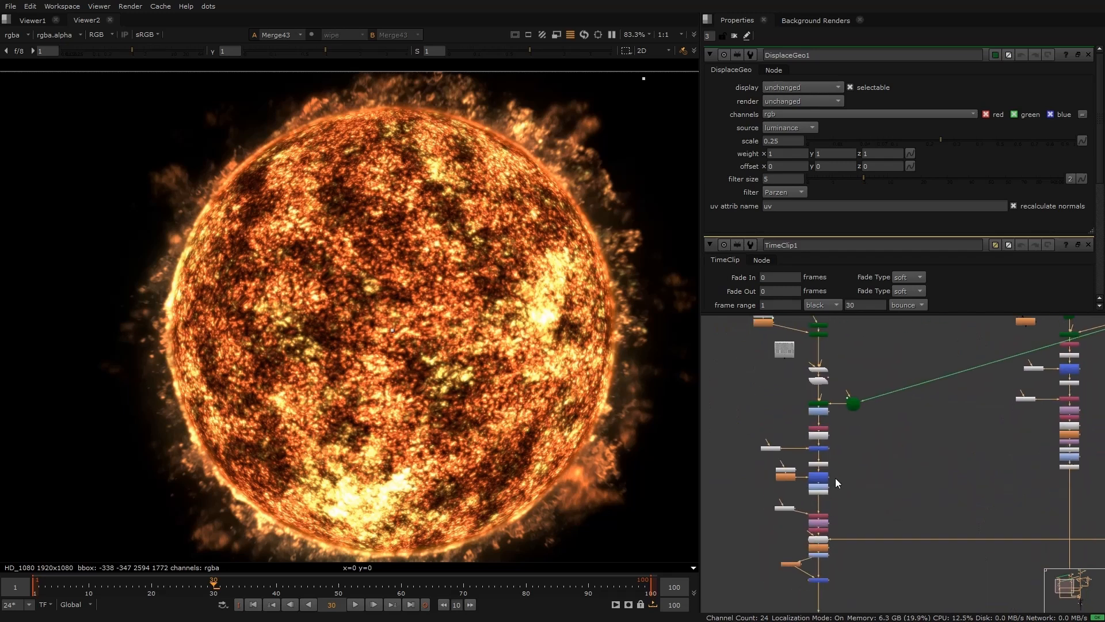
{"action": "middle_click_drag", "start_coordinate": [822, 412], "coordinate": [835, 361]}
{"action": "scroll", "coordinate": [788, 405], "scroll_direction": "up", "scroll_amount": 5}
{"action": "left_click", "coordinate": [830, 407]}
{"action": "key", "text": "1"}
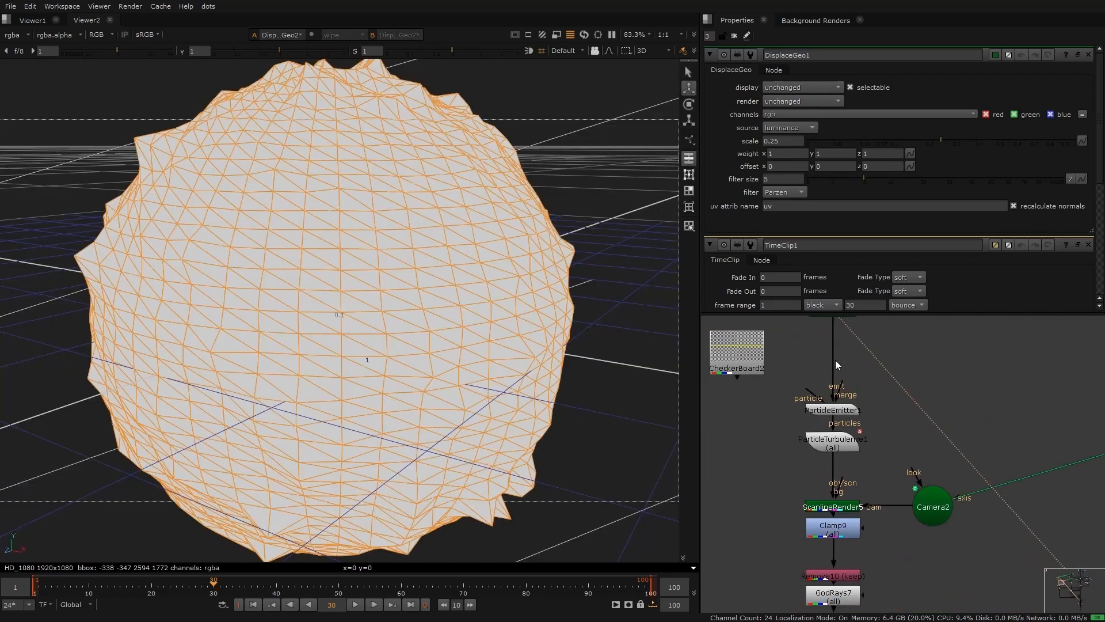
Display ParticleEmitter1 and close the DisplaceGeo1 and TimeClip1 properties so only the particles are shown.
{"action": "scroll", "coordinate": [842, 442], "scroll_direction": "down", "scroll_amount": 3}
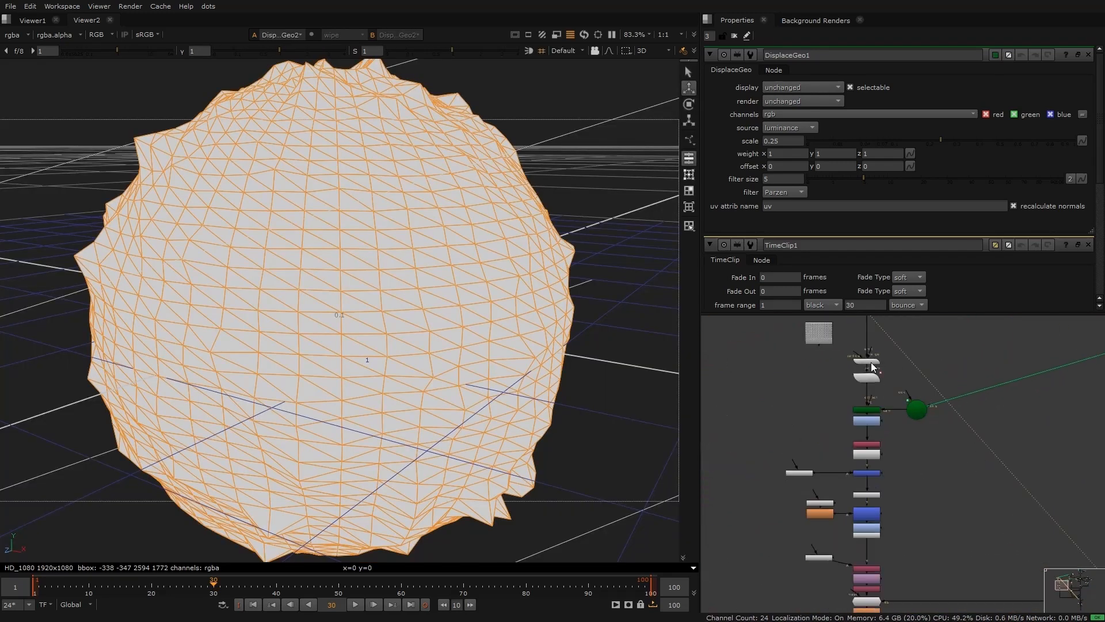
{"action": "scroll", "coordinate": [861, 369], "scroll_direction": "up", "scroll_amount": 3}
{"action": "left_click", "coordinate": [862, 369]}
{"action": "key", "text": "1"}
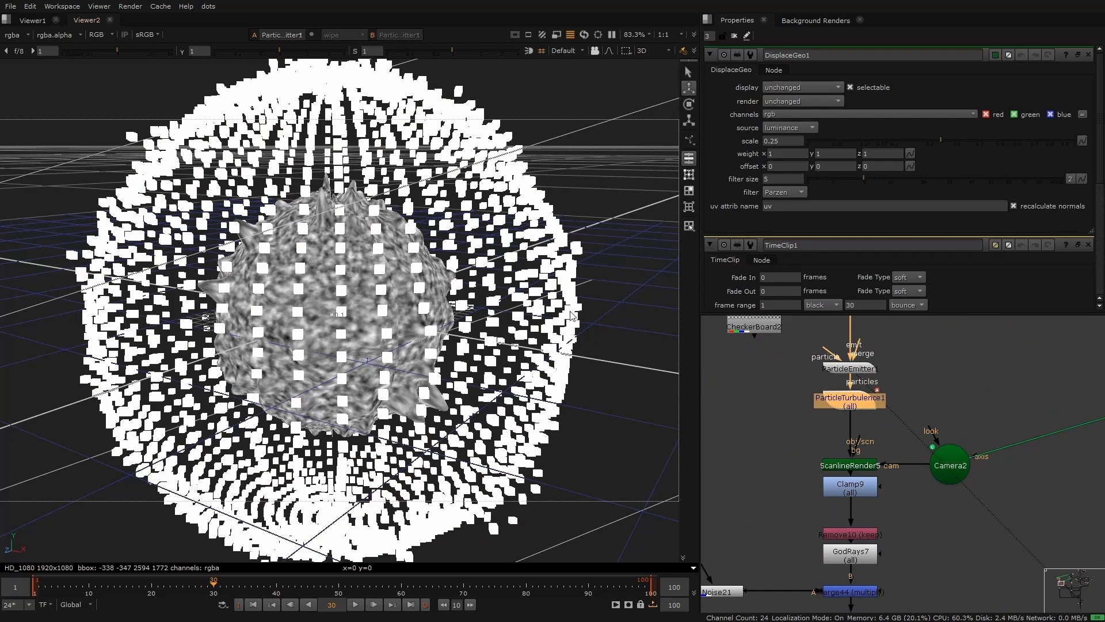
{"action": "left_click", "coordinate": [1088, 55]}
{"action": "left_click", "coordinate": [1088, 54]}
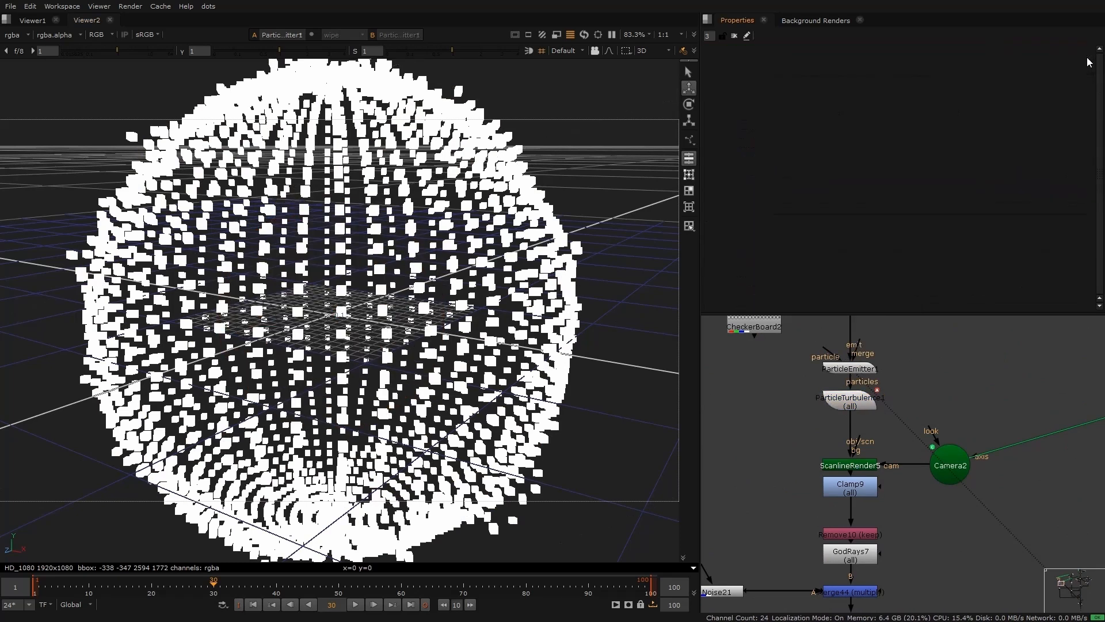
Play the emitted particles from frame 1, then move to frame 20.
{"action": "left_click", "coordinate": [37, 586]}
{"action": "left_click", "coordinate": [355, 605]}
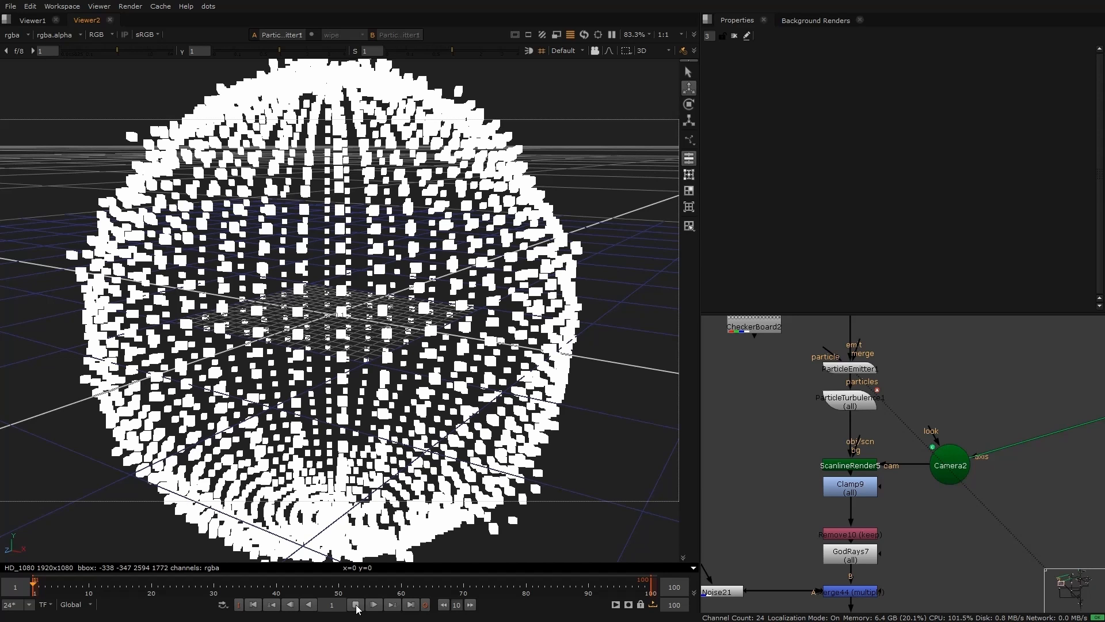
{"action": "left_click", "coordinate": [153, 587]}
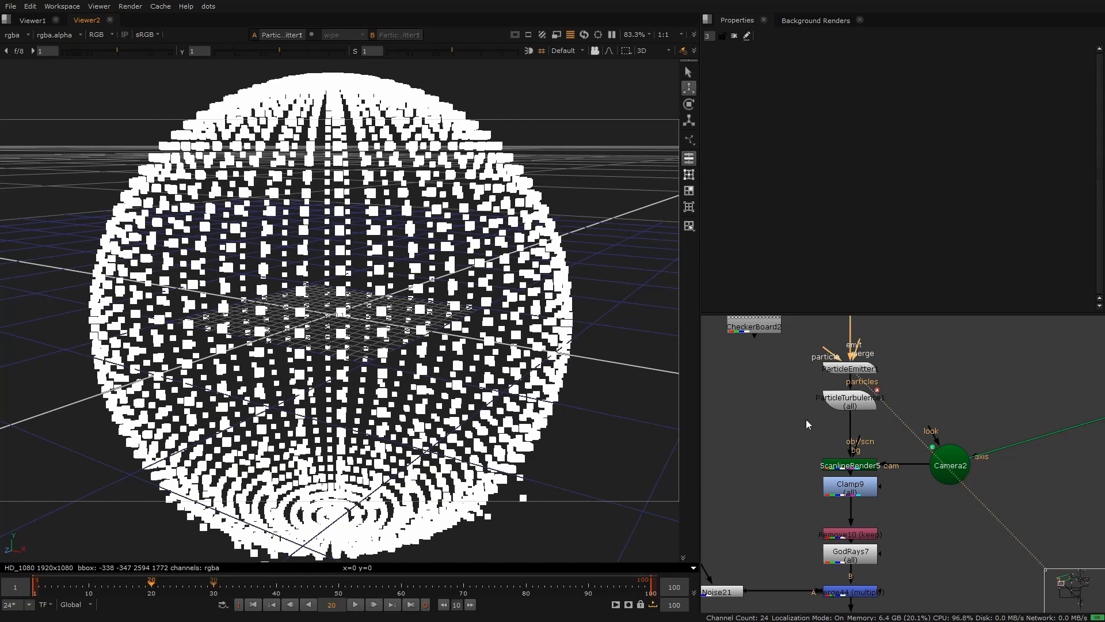
Display ParticleTurbulence1 to examine how the turbulence deforms the emitted particles.
{"action": "scroll", "coordinate": [872, 361], "scroll_direction": "up", "scroll_amount": 3}
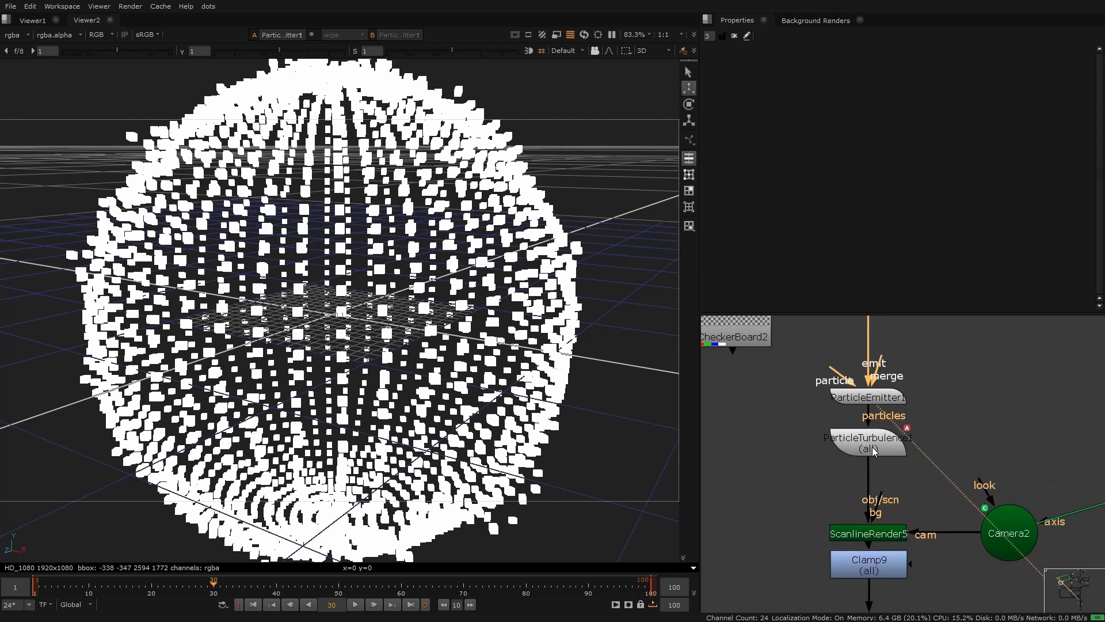
{"action": "left_click", "coordinate": [873, 450]}
{"action": "key", "text": "1"}
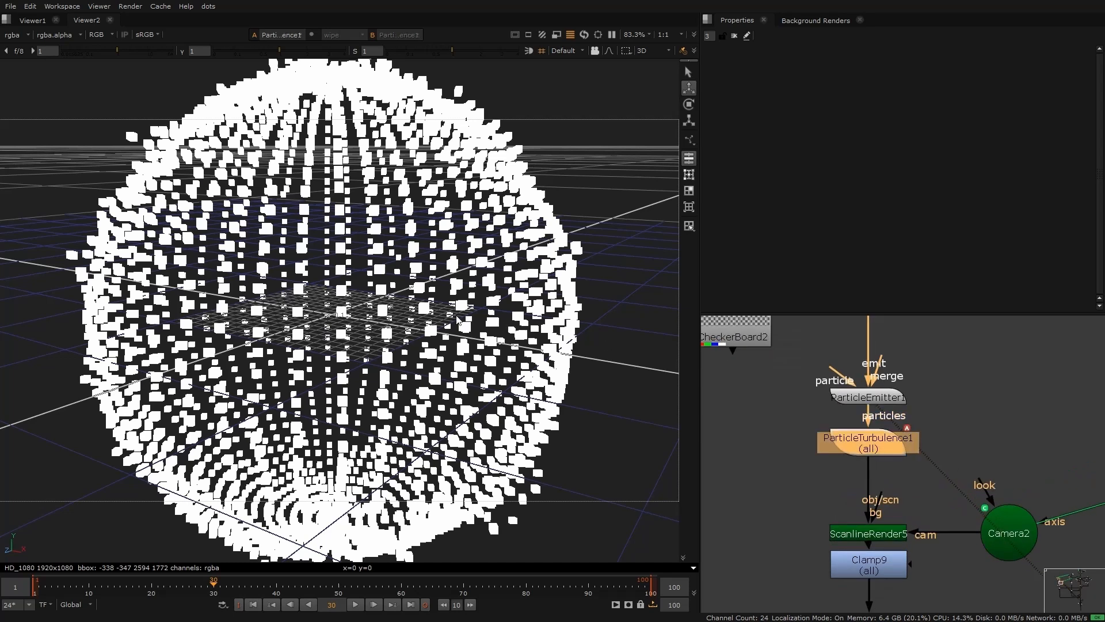
{"action": "left_click", "coordinate": [459, 320]}
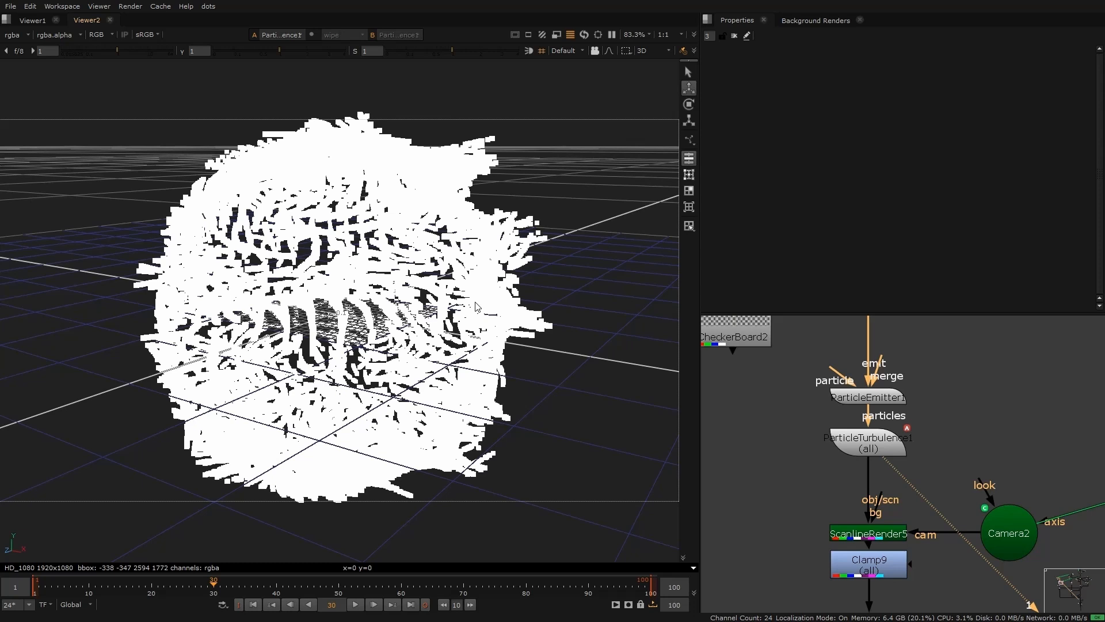
Display Clamp9 to examine the rendered particles, and move to frame 24.
{"action": "middle_click_drag", "start_coordinate": [929, 483], "coordinate": [910, 371]}
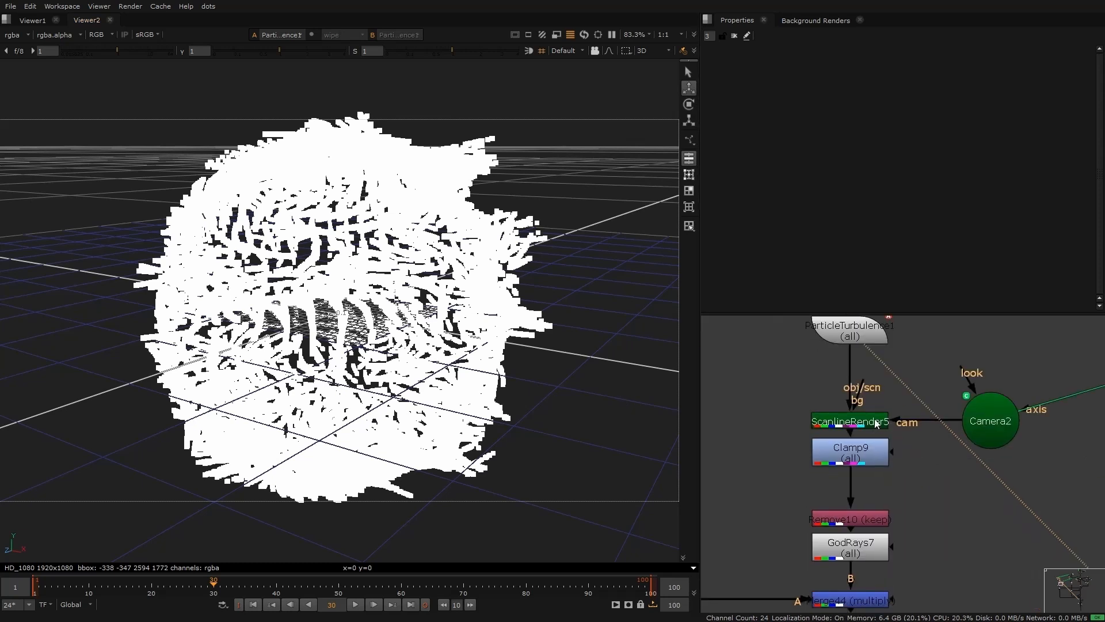
{"action": "left_click", "coordinate": [870, 455]}
{"action": "key", "text": "1"}
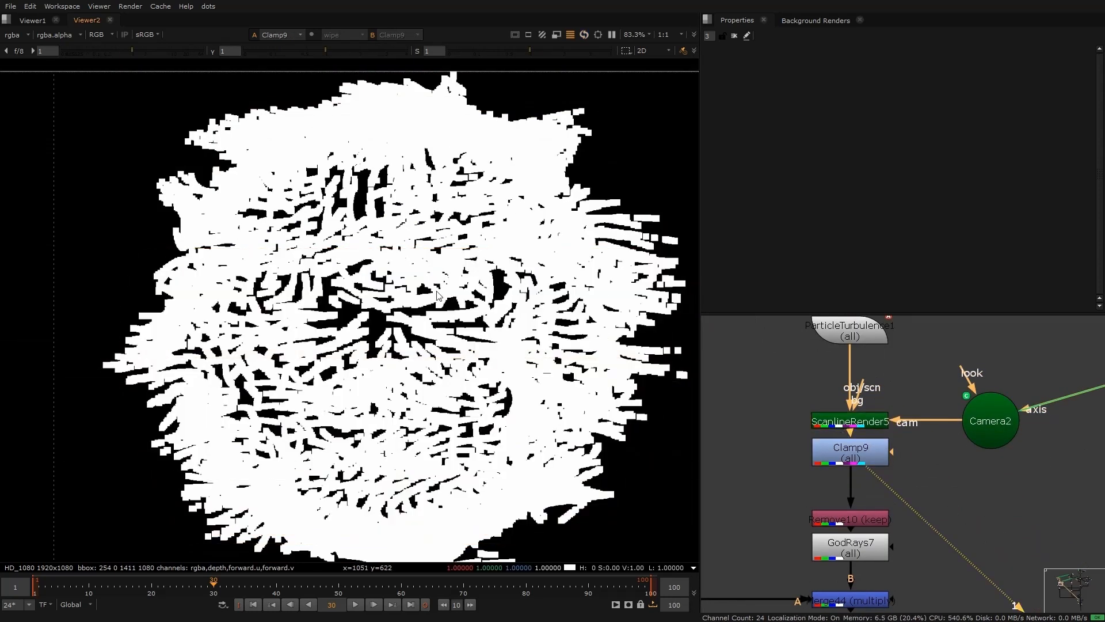
{"action": "left_click", "coordinate": [176, 586]}
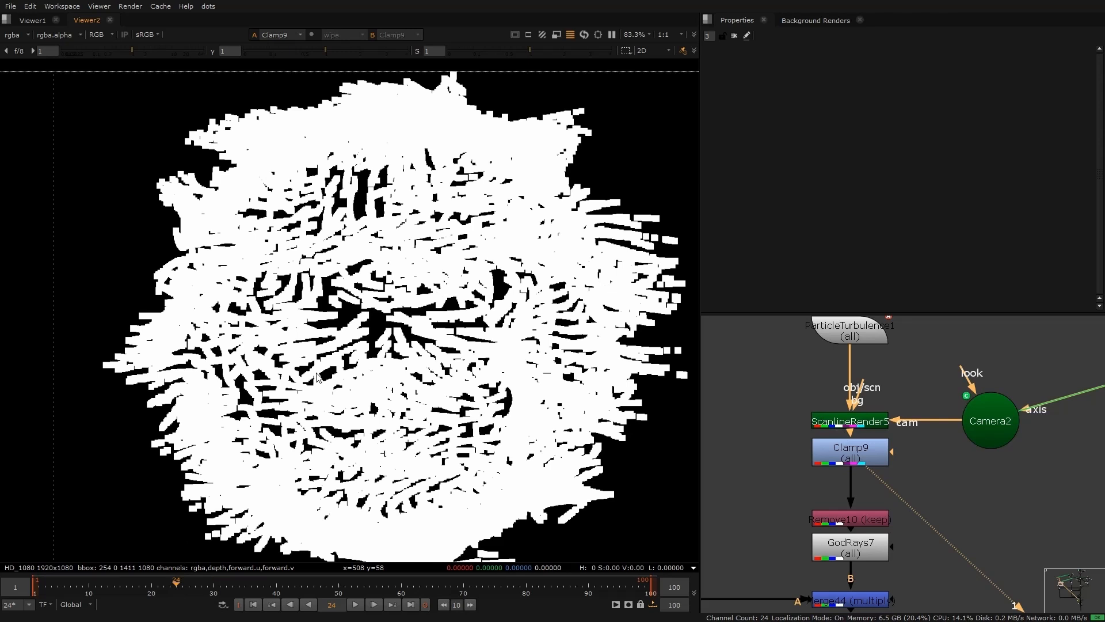
Open ParticleEmitter1's properties and set its emission rate to 500.
{"action": "middle_click_drag", "start_coordinate": [902, 425], "coordinate": [880, 518]}
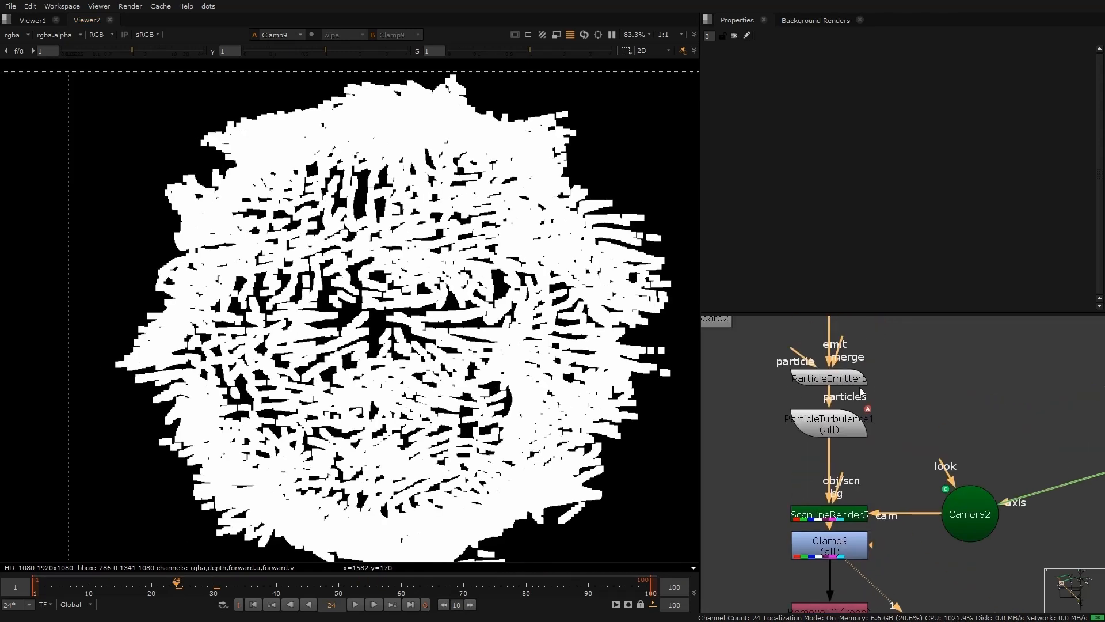
{"action": "scroll", "coordinate": [862, 392], "scroll_direction": "down", "scroll_amount": 2}
{"action": "double_click", "coordinate": [844, 390]}
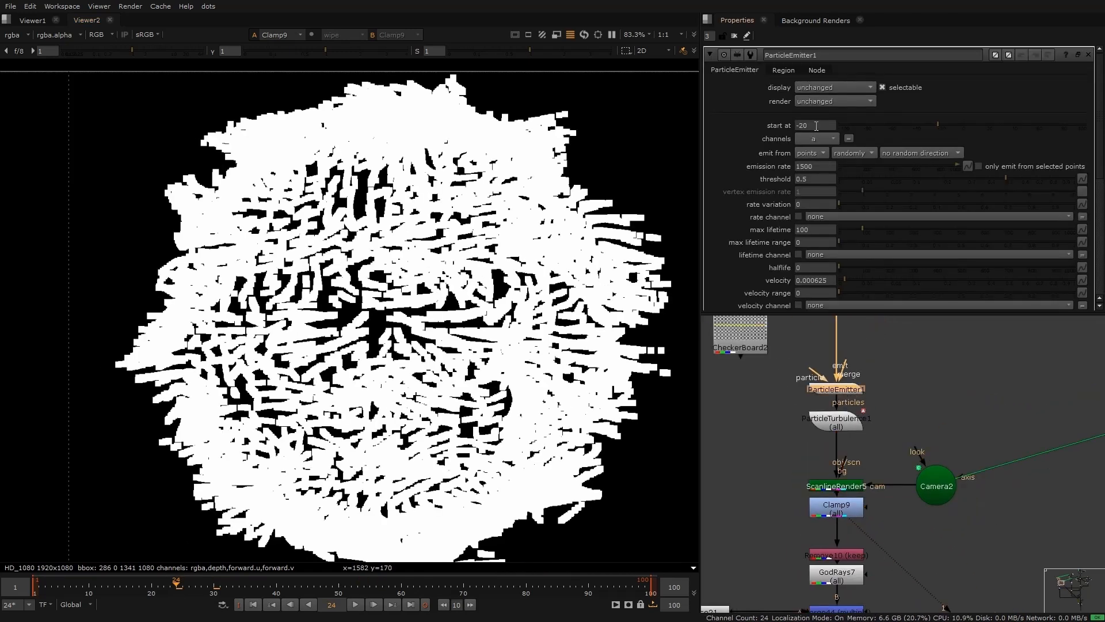
{"action": "double_click", "coordinate": [818, 166]}
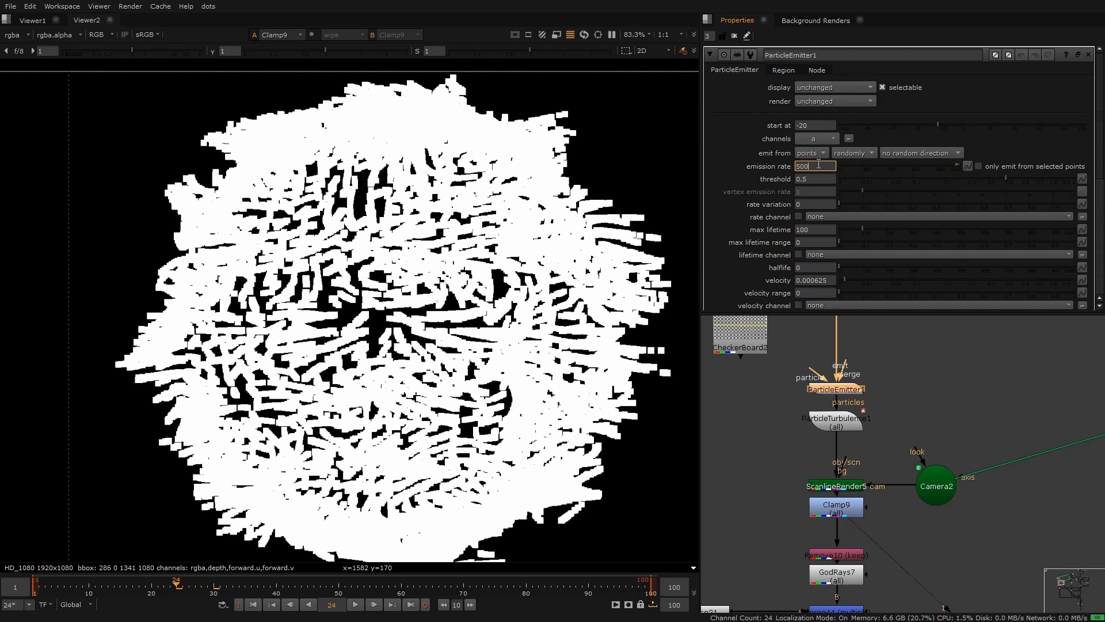
Set the particle size of ParticleEmitter1 to 0.01.
{"action": "scroll", "coordinate": [819, 165], "scroll_direction": "down", "scroll_amount": 5}
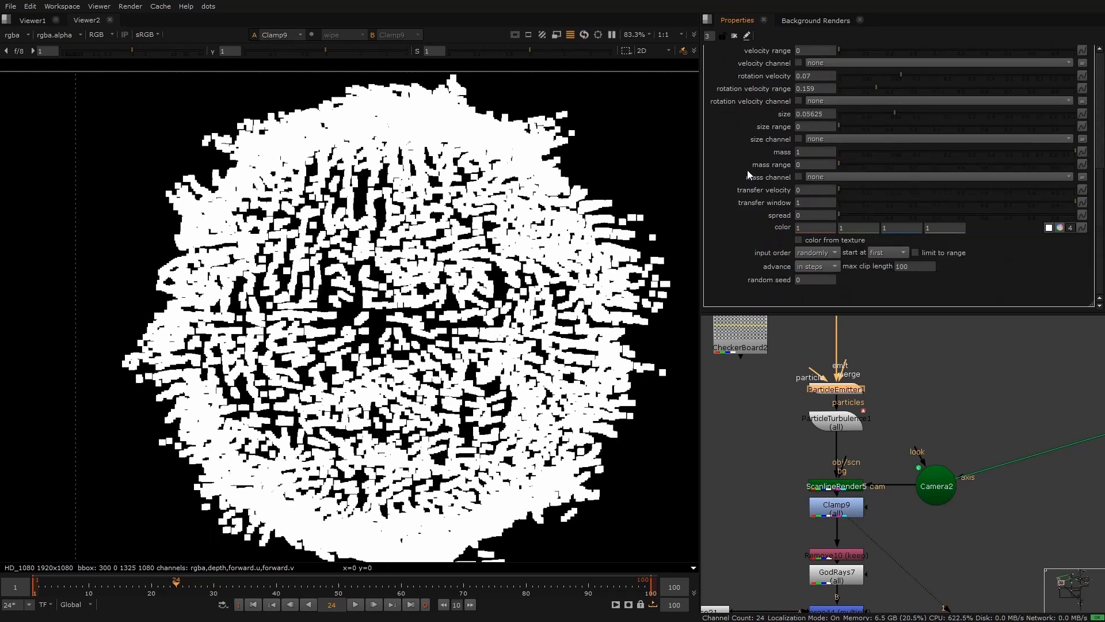
{"action": "left_click", "coordinate": [828, 114]}
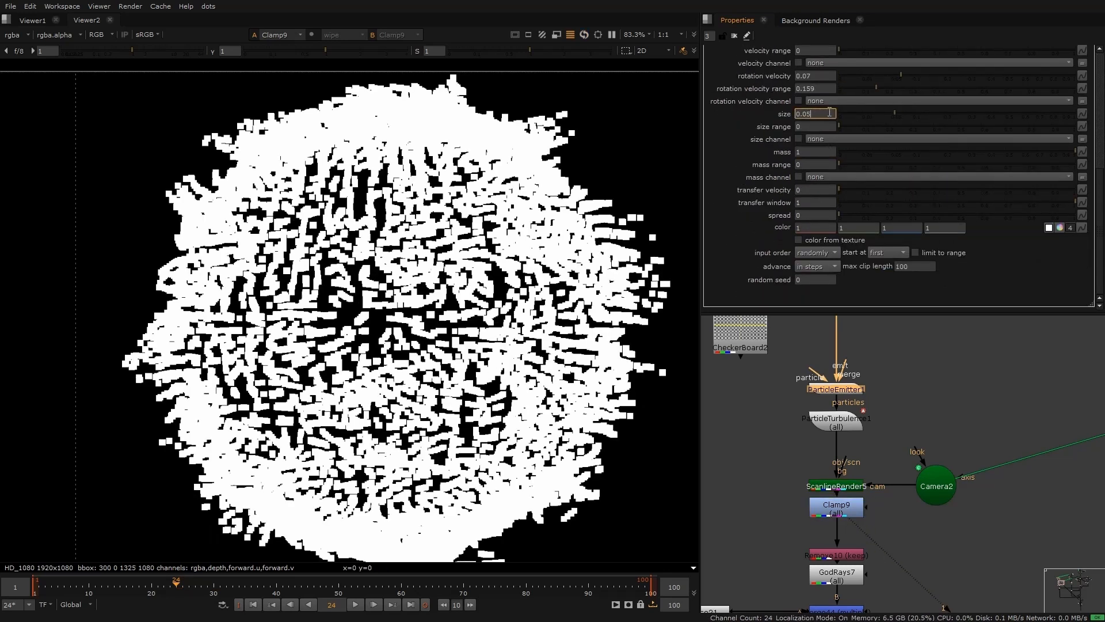
{"action": "key", "text": "Return"}
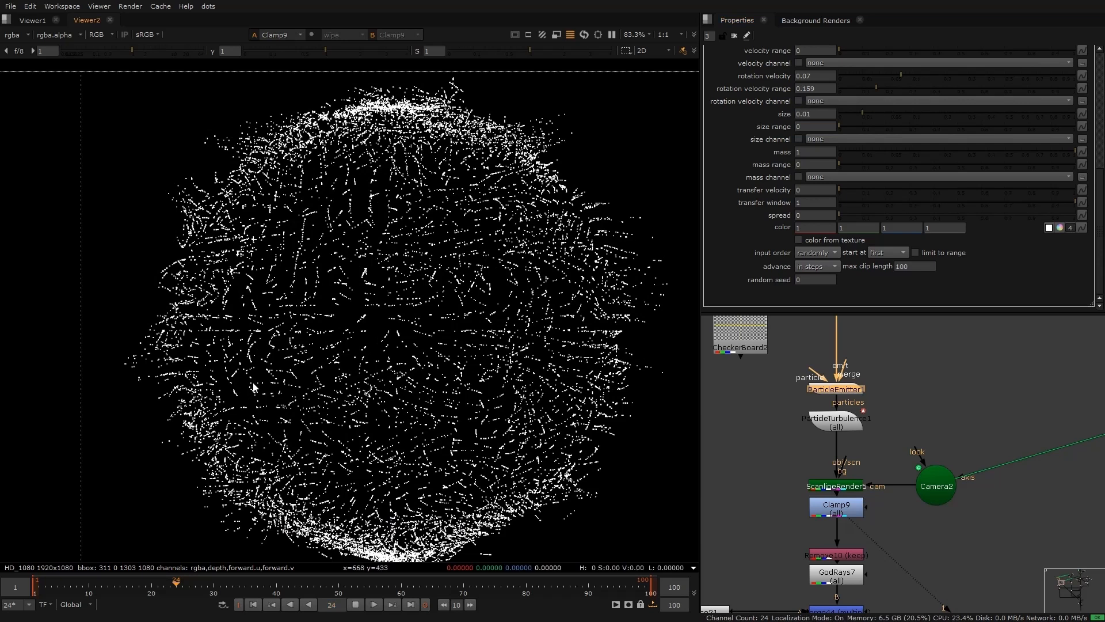
Play the small particles forward from frame 24 and lower the viewer's downscale resolution to 1:2.
{"action": "key", "text": "Right"}
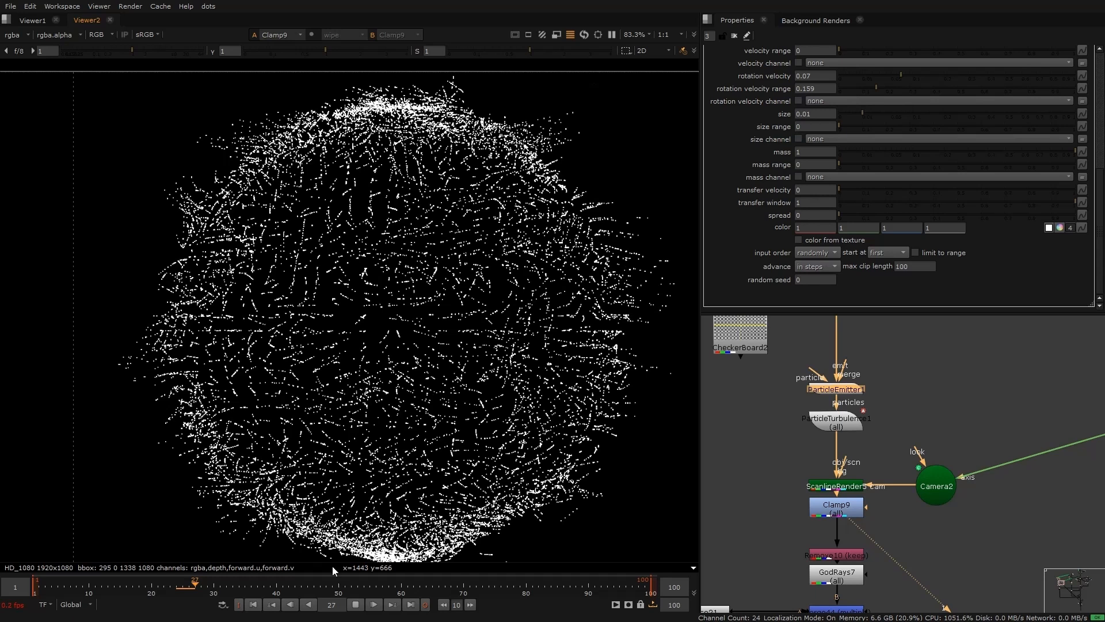
{"action": "left_click", "coordinate": [672, 35]}
{"action": "left_click", "coordinate": [679, 60]}
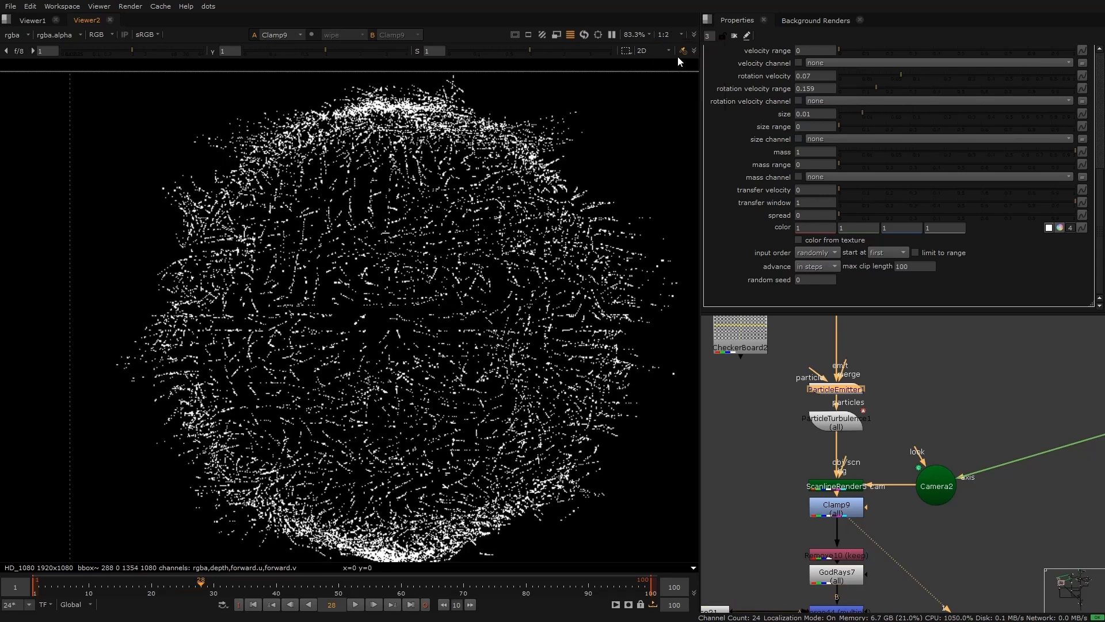
Play the Clamp9 particle render from the start of the range and stop at frame 41.
{"action": "left_click", "coordinate": [41, 586]}
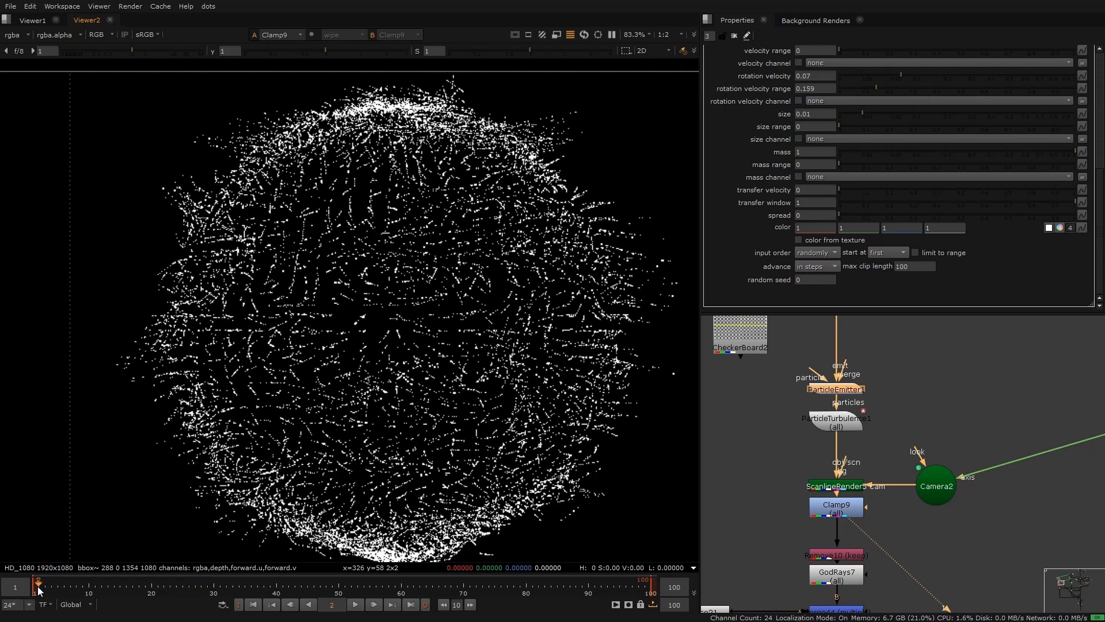
{"action": "left_click", "coordinate": [352, 607]}
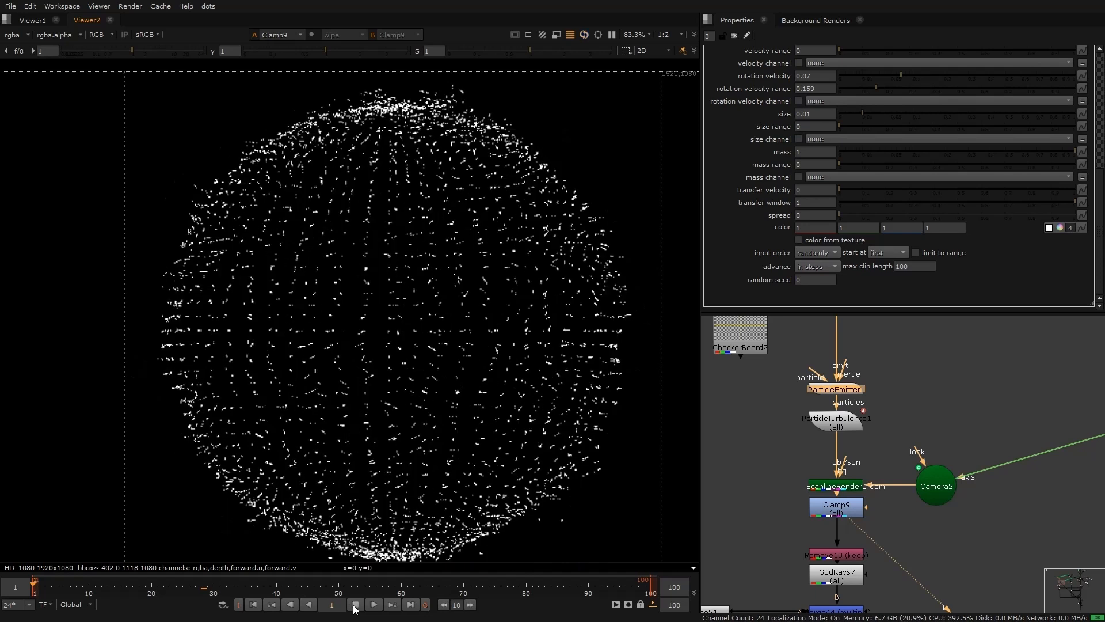
{"action": "left_click", "coordinate": [357, 604]}
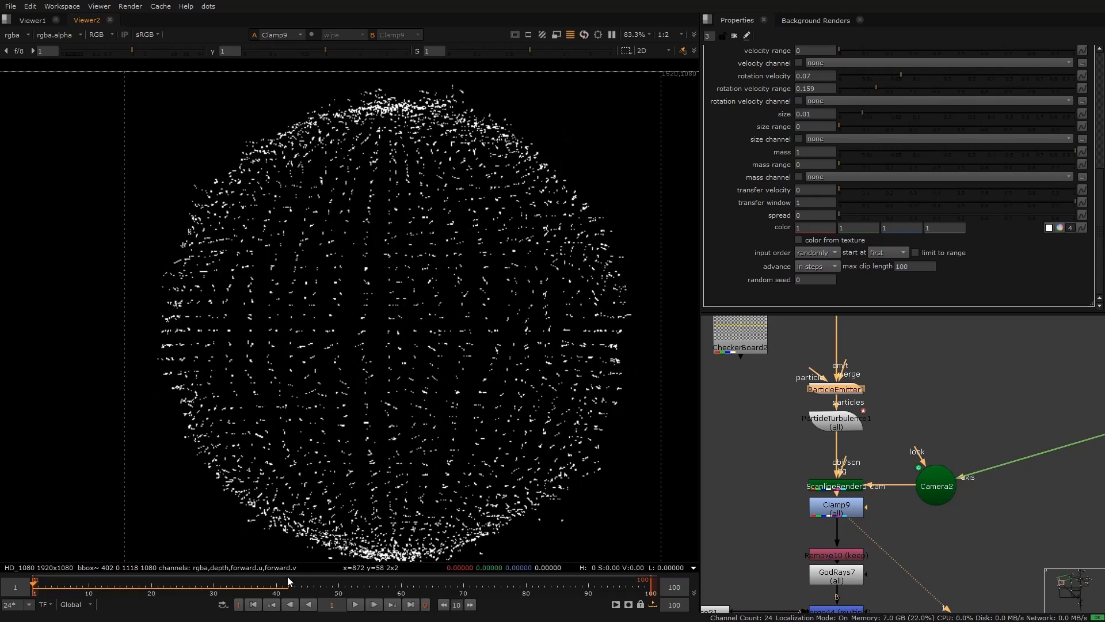
{"action": "left_click", "coordinate": [357, 605]}
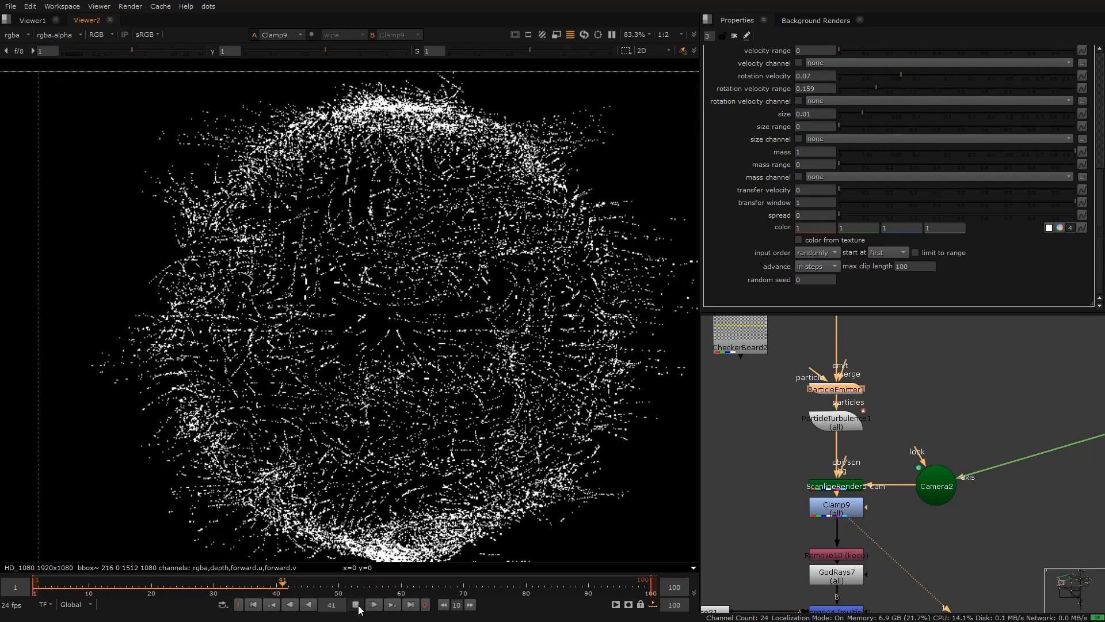
{"action": "left_click", "coordinate": [357, 604]}
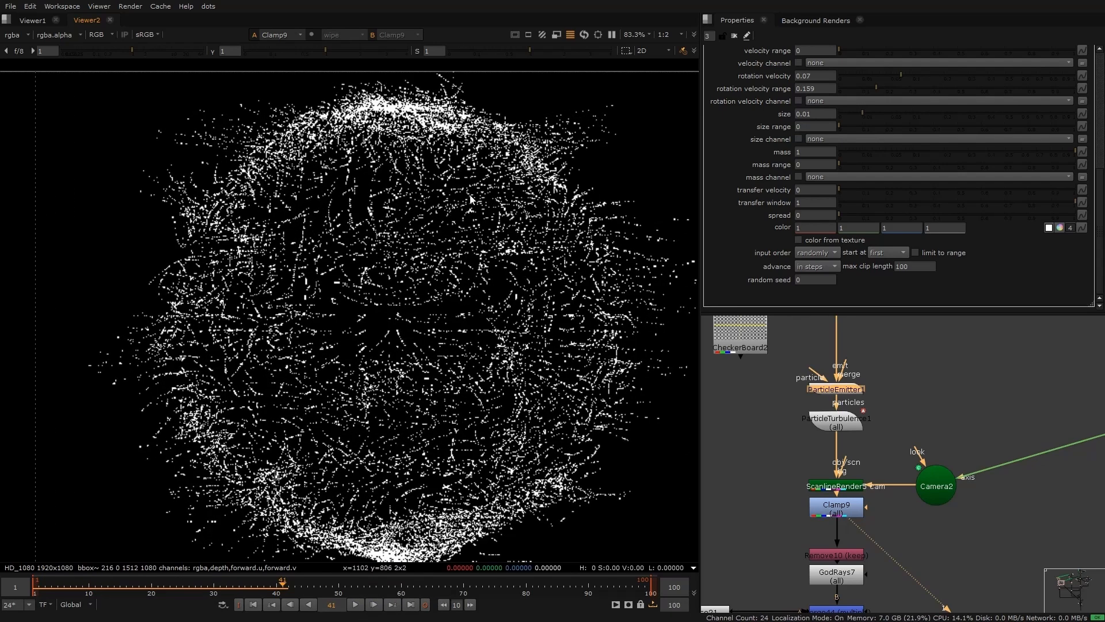
Replay the particle render from frame 2, then scrub up to frame 36 to examine the motion.
{"action": "left_click", "coordinate": [41, 585]}
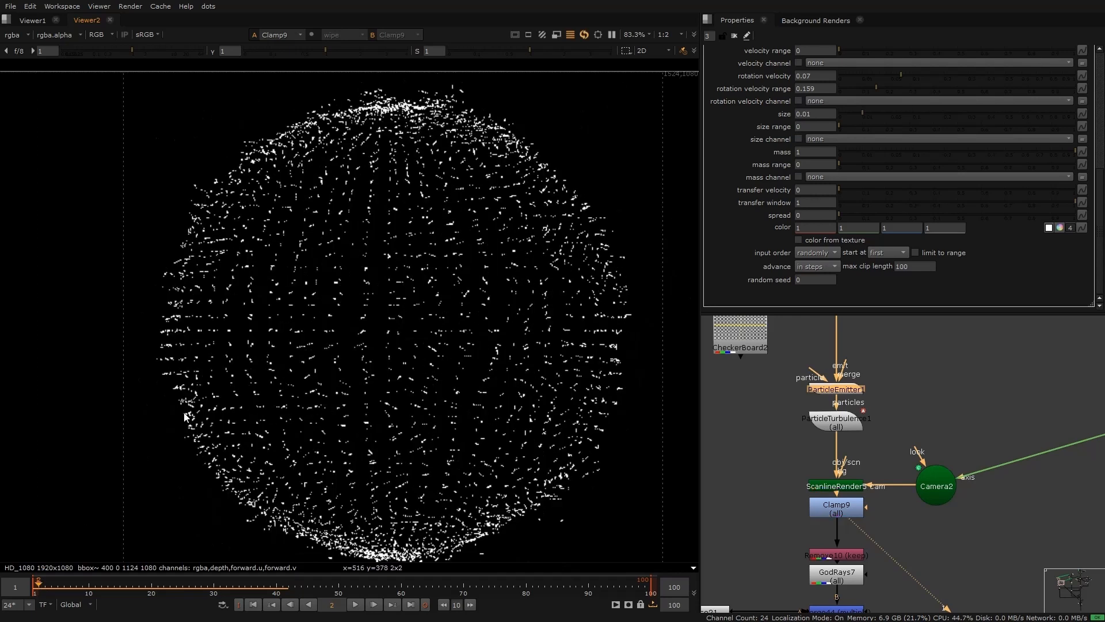
{"action": "left_click", "coordinate": [355, 604]}
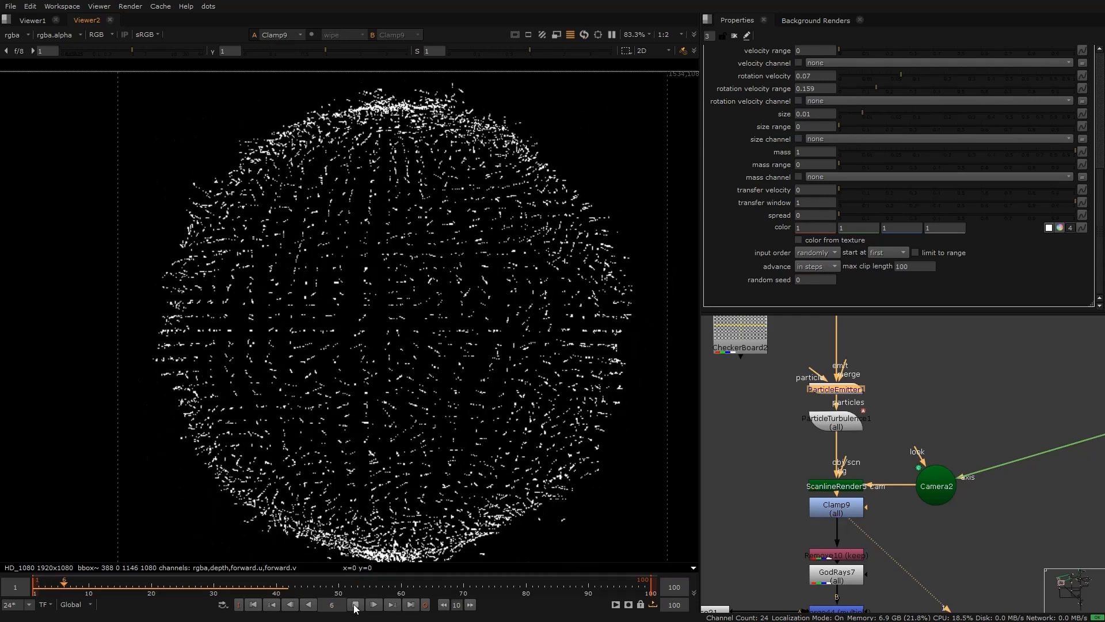
{"action": "left_click", "coordinate": [355, 604]}
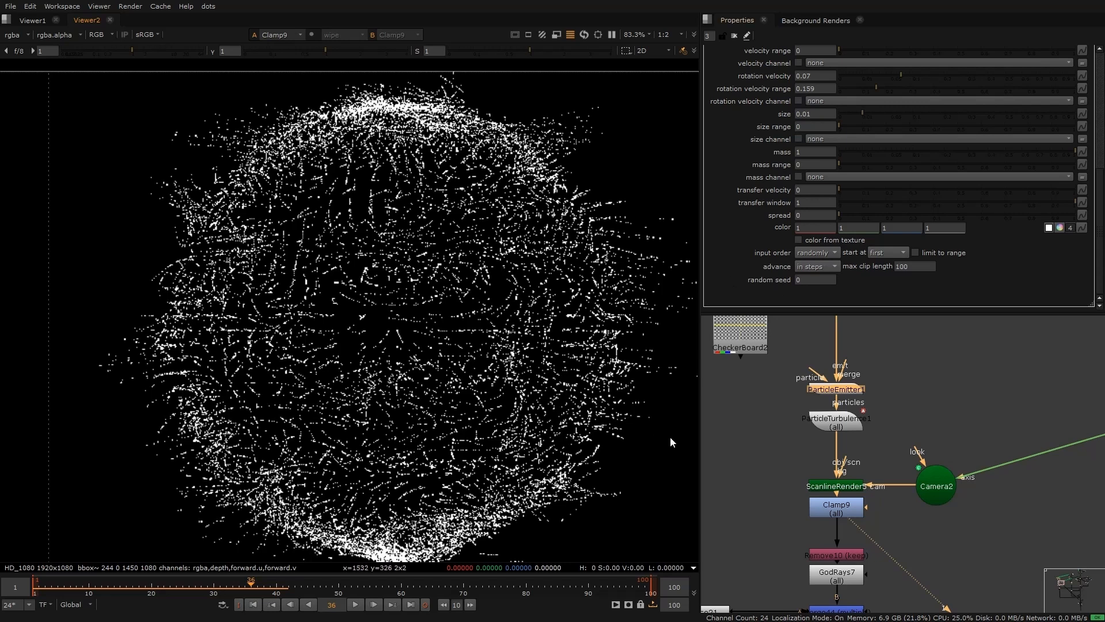
{"action": "left_click_drag", "start_coordinate": [139, 583], "coordinate": [251, 588]}
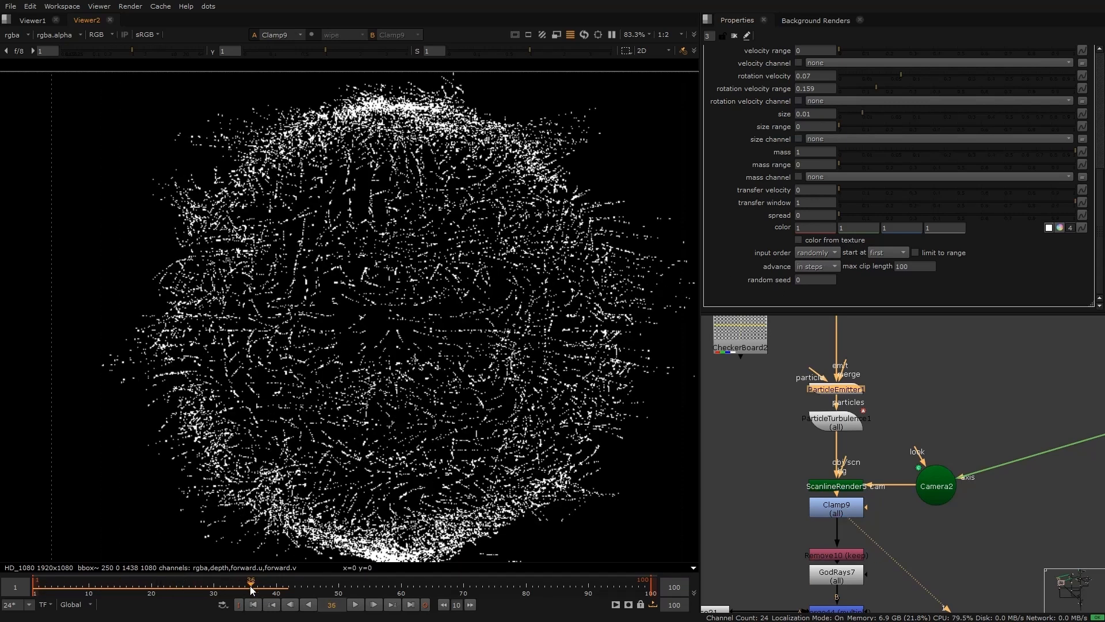
Reopen ParticleEmitter1's properties and set its emission rate to 1500.
{"action": "double_click", "coordinate": [843, 387]}
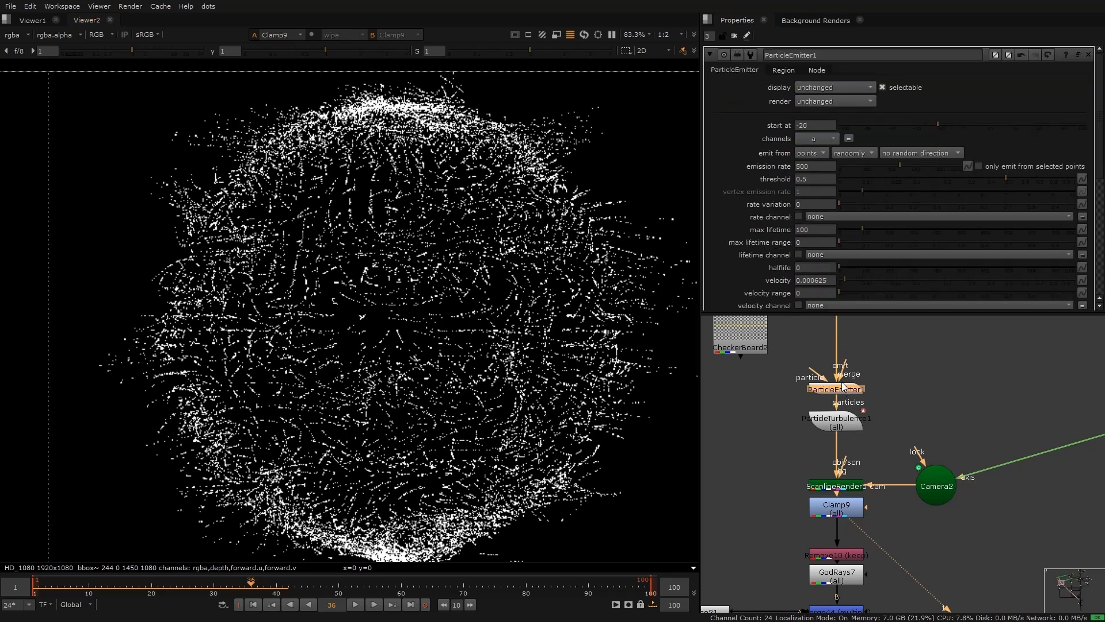
{"action": "left_click", "coordinate": [817, 165]}
{"action": "type", "text": "1500"}
{"action": "key", "text": "Return"}
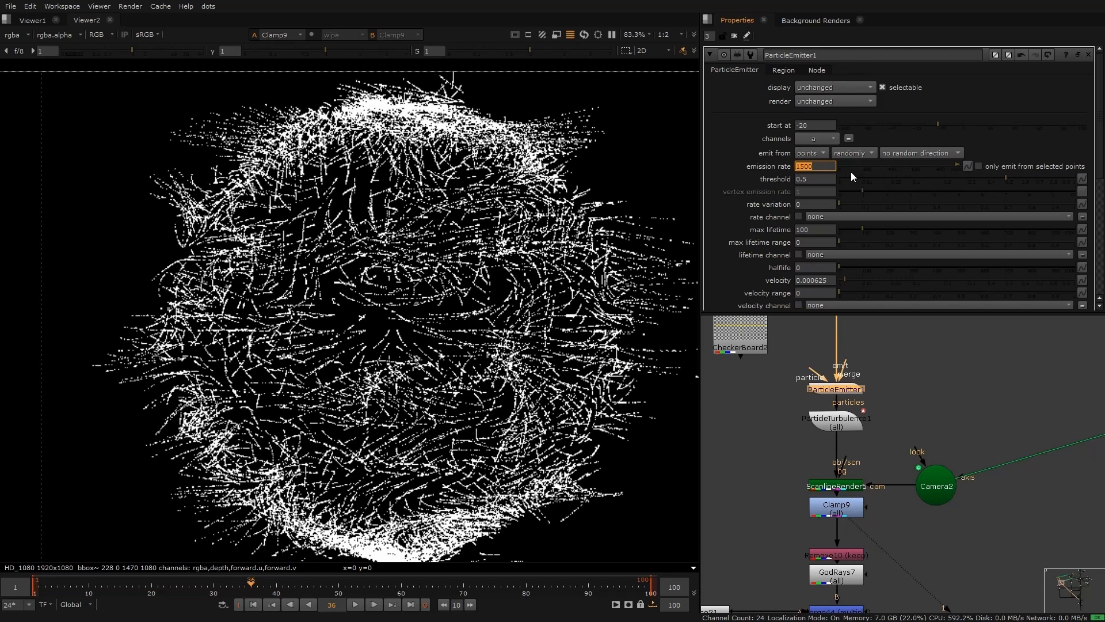
Set the particle size of ParticleEmitter1 to 0.05625 and deselect the node.
{"action": "scroll", "coordinate": [855, 184], "scroll_direction": "down", "scroll_amount": 4}
{"action": "left_click", "coordinate": [825, 216]}
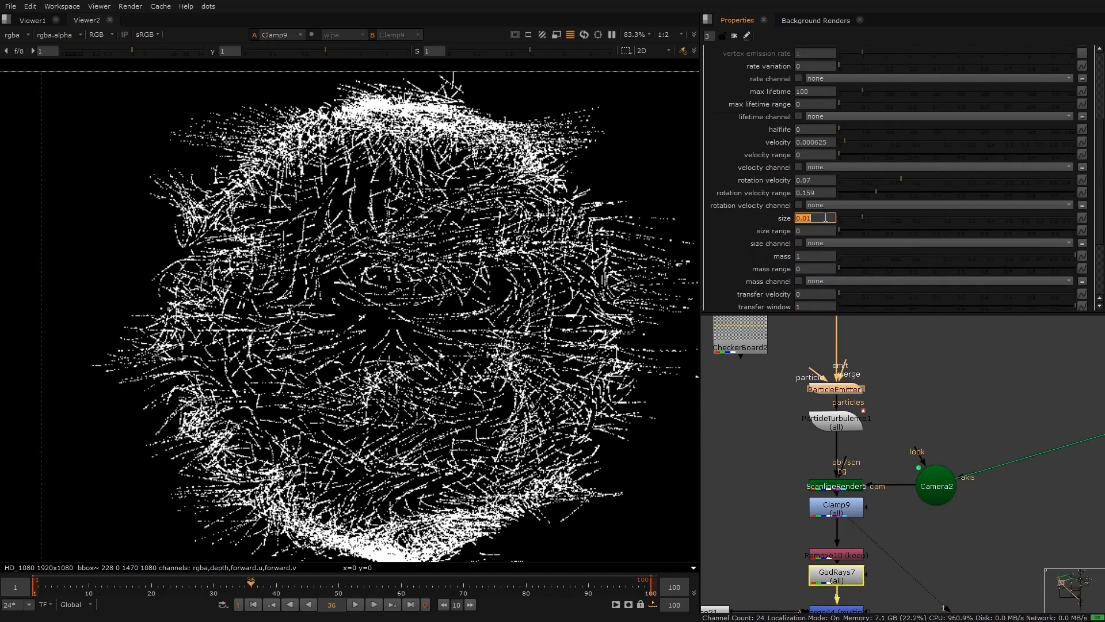
{"action": "type", "text": "0.05625"}
{"action": "left_click", "coordinate": [926, 346]}
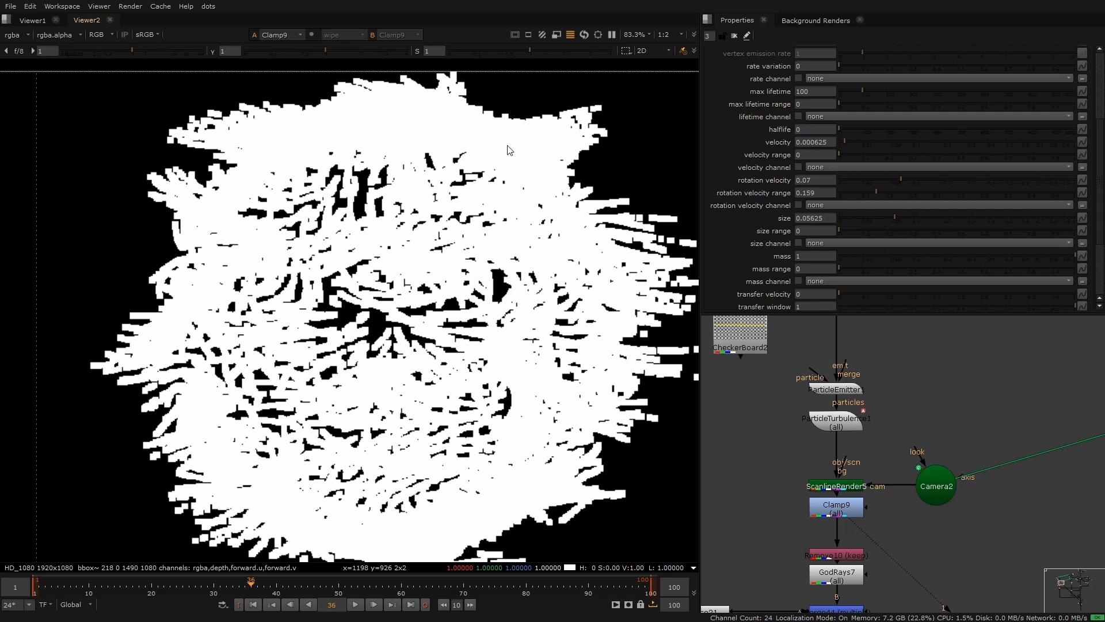
Display GodRays7 and Premult9 to examine the streaked particles and their breakup by noise.
{"action": "middle_click_drag", "start_coordinate": [892, 467], "coordinate": [862, 360]}
{"action": "left_click", "coordinate": [821, 467]}
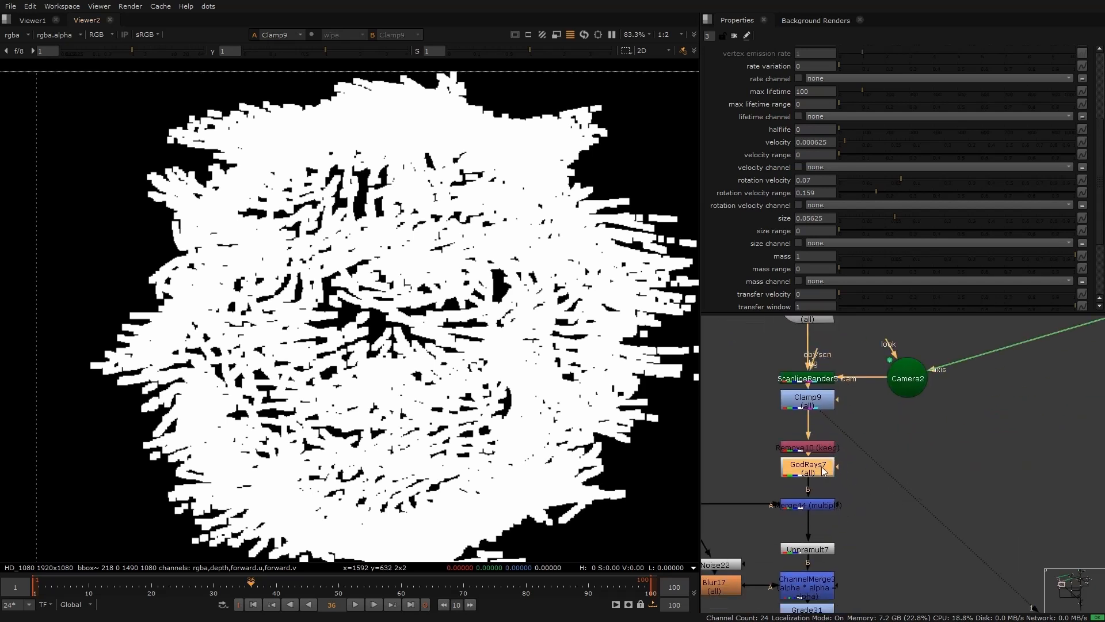
{"action": "key", "text": "1"}
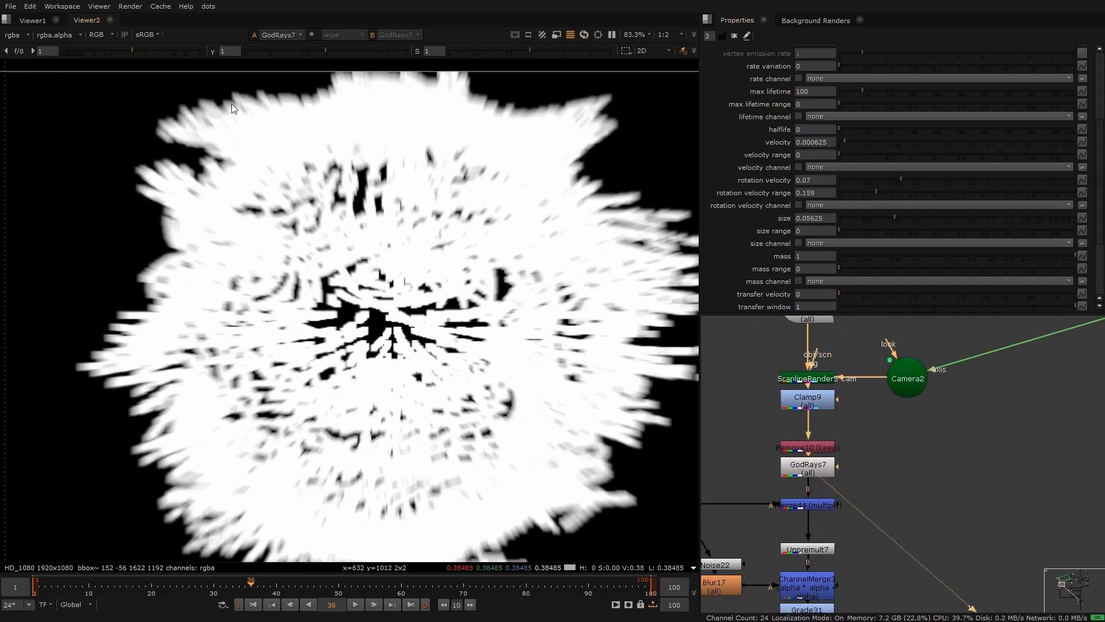
{"action": "middle_click_drag", "start_coordinate": [817, 487], "coordinate": [829, 391]}
{"action": "left_click", "coordinate": [835, 534]}
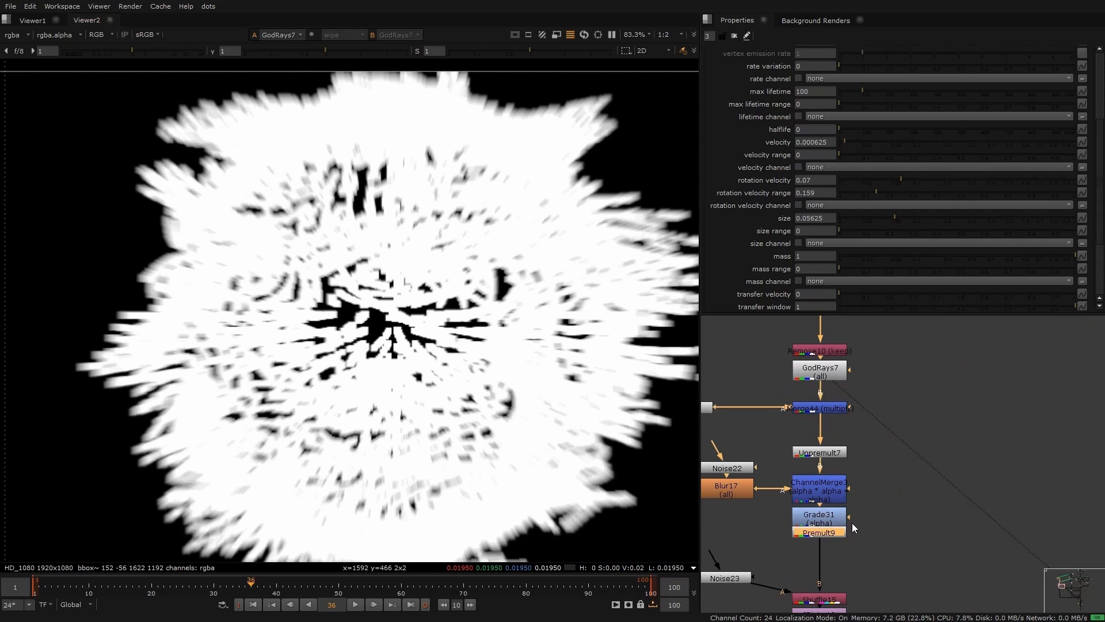
{"action": "key", "text": "1"}
{"action": "scroll", "coordinate": [403, 233], "scroll_direction": "down", "scroll_amount": 3}
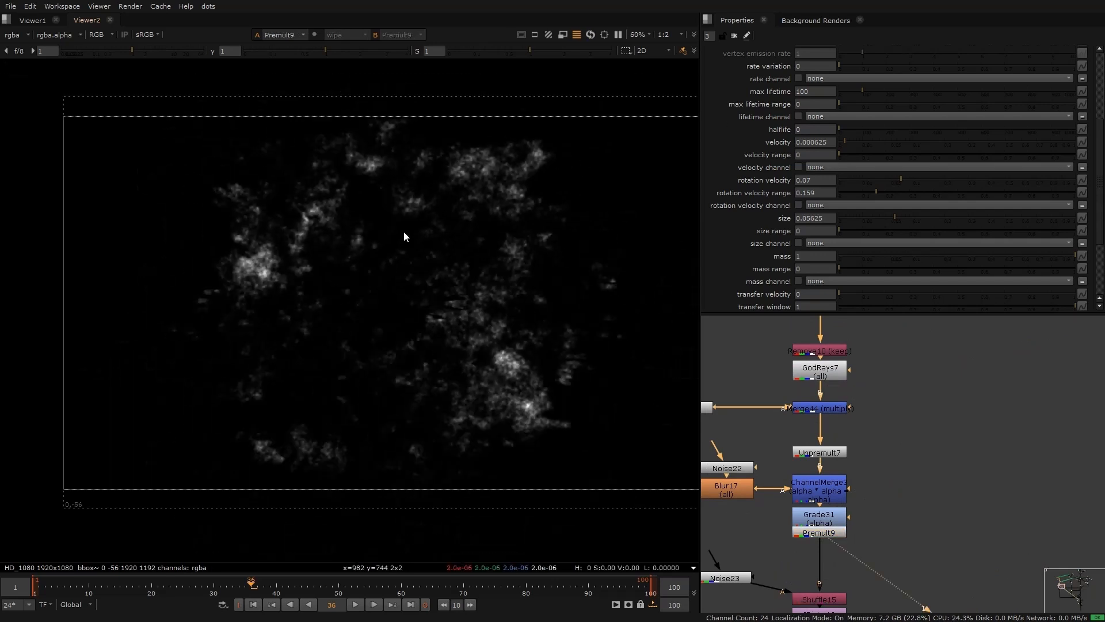
{"action": "scroll", "coordinate": [446, 216], "scroll_direction": "up", "scroll_amount": 3}
Display IDistort6 and recupHue3 to examine the distortion and recolouring of the particle flares.
{"action": "middle_click_drag", "start_coordinate": [829, 599], "coordinate": [871, 451]}
{"action": "left_click", "coordinate": [873, 471]}
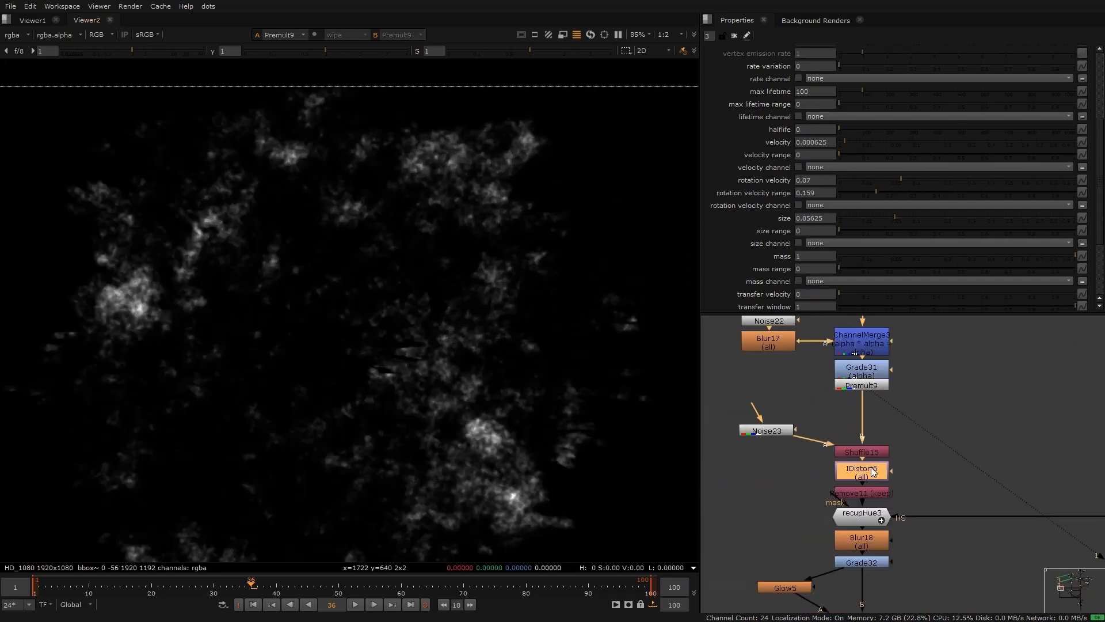
{"action": "key", "text": "1"}
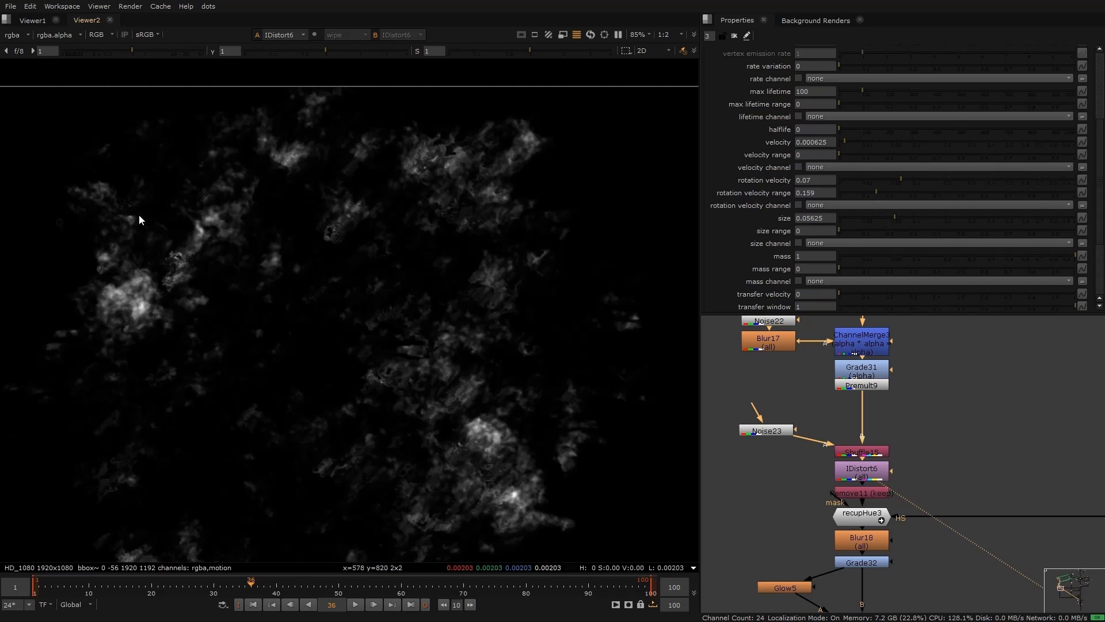
{"action": "middle_click_drag", "start_coordinate": [844, 510], "coordinate": [826, 426]}
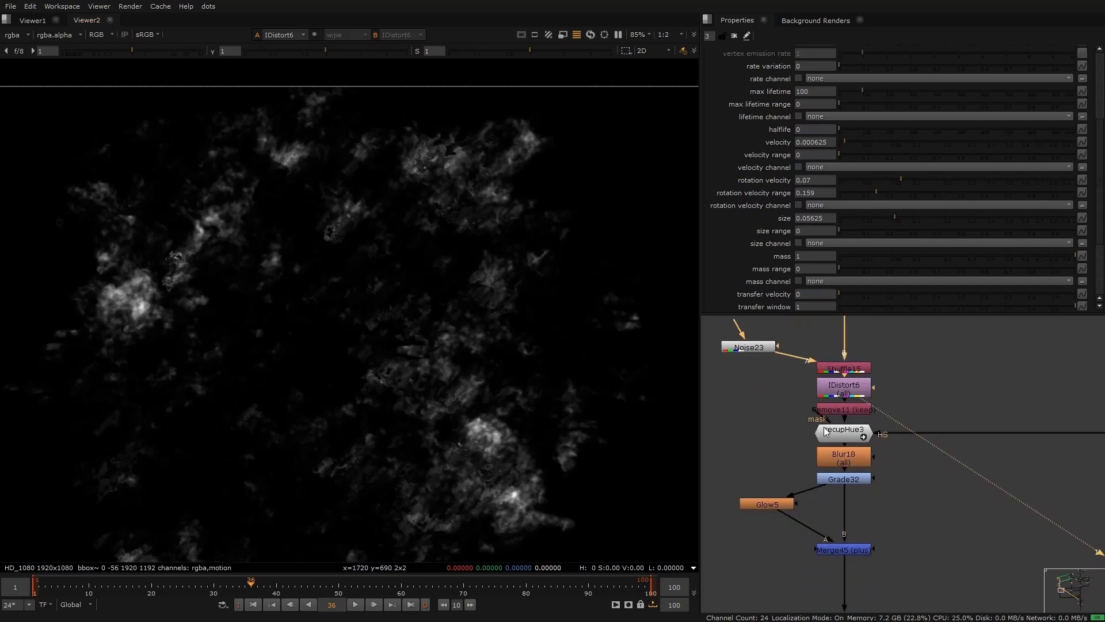
{"action": "left_click", "coordinate": [827, 426]}
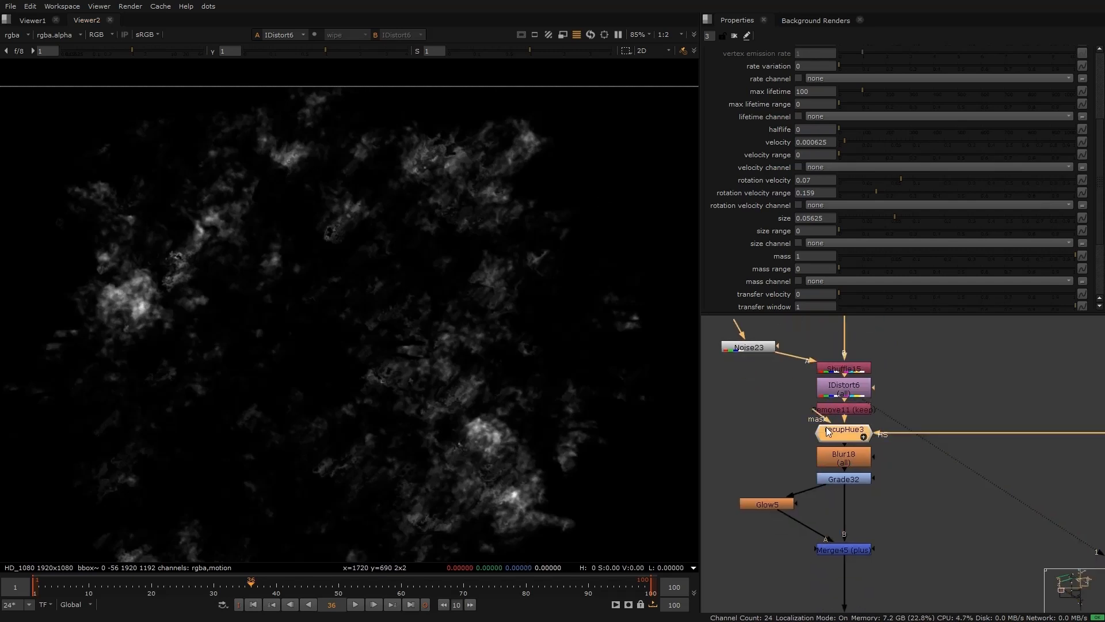
{"action": "key", "text": "1"}
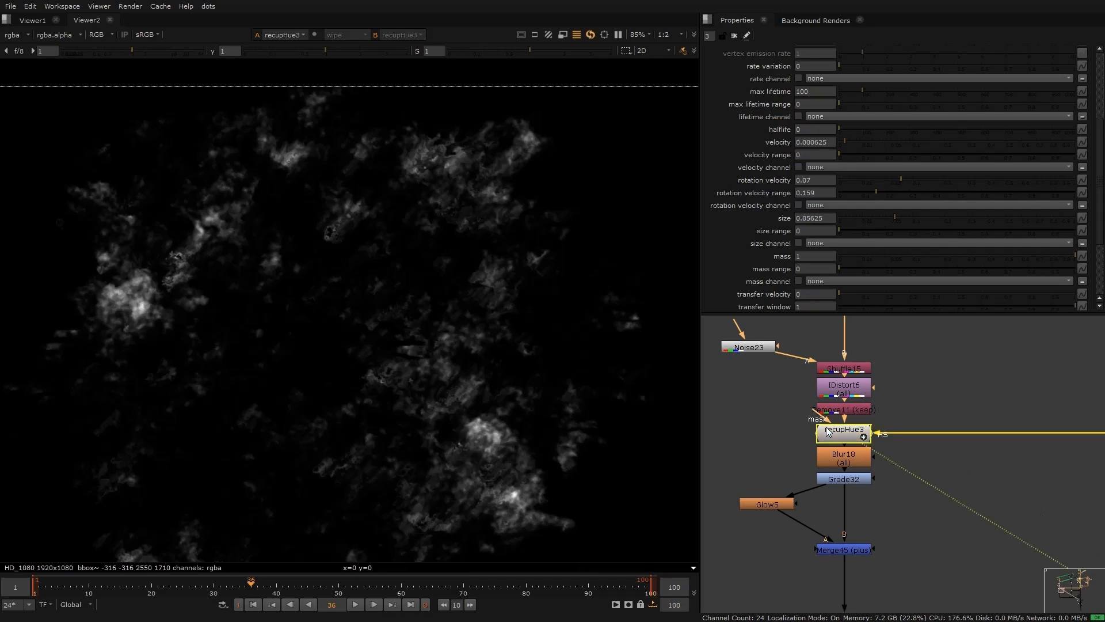
Display Merge45 to examine the coloured particle flares with their glow added.
{"action": "middle_click_drag", "start_coordinate": [776, 507], "coordinate": [803, 381]}
{"action": "left_click", "coordinate": [884, 422]}
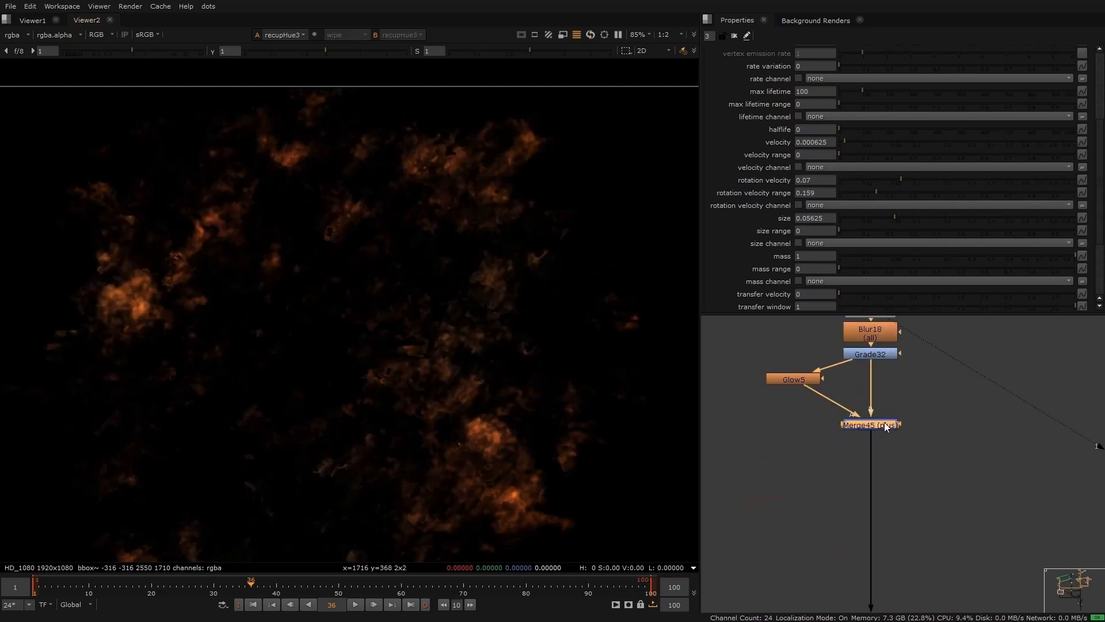
{"action": "key", "text": "1"}
Move to frame 30 and display Merge43 to examine the particle flares merged over the sun.
{"action": "scroll", "coordinate": [869, 449], "scroll_direction": "down", "scroll_amount": 4}
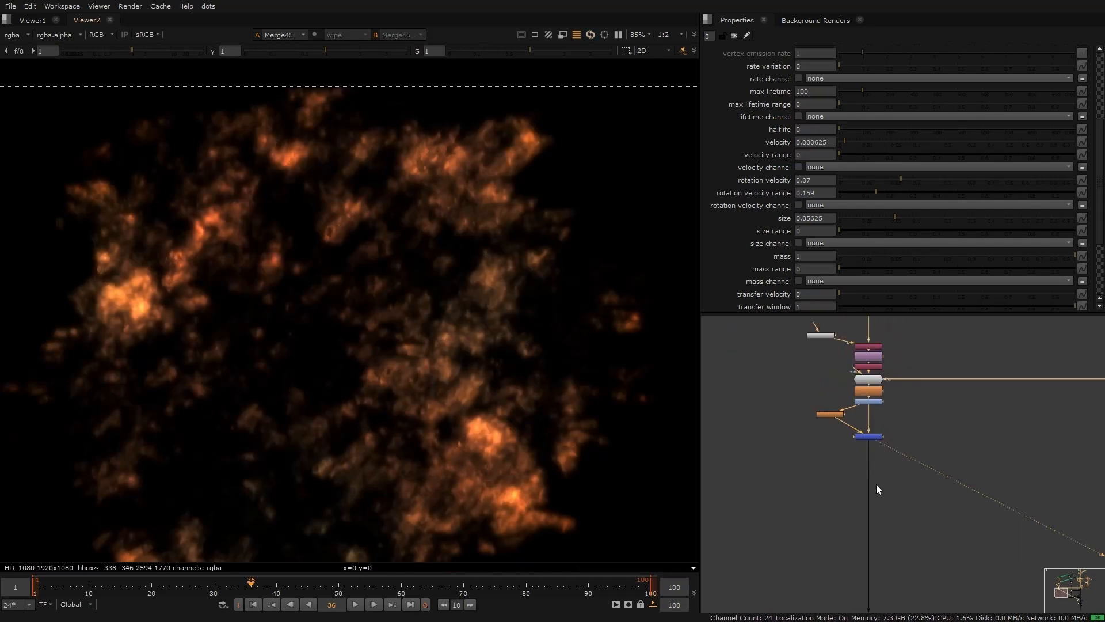
{"action": "middle_click_drag", "start_coordinate": [921, 599], "coordinate": [835, 385]}
{"action": "middle_click_drag", "start_coordinate": [1094, 357], "coordinate": [703, 420]}
{"action": "middle_click_drag", "start_coordinate": [934, 442], "coordinate": [844, 419]}
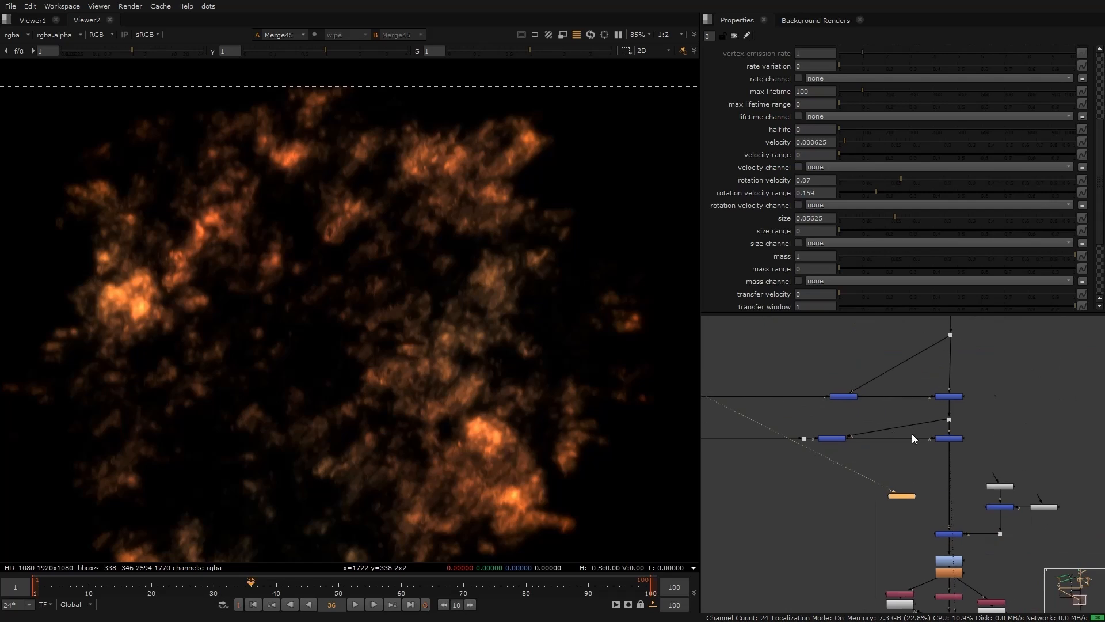
{"action": "scroll", "coordinate": [912, 434], "scroll_direction": "up", "scroll_amount": 1}
{"action": "left_click", "coordinate": [214, 587]}
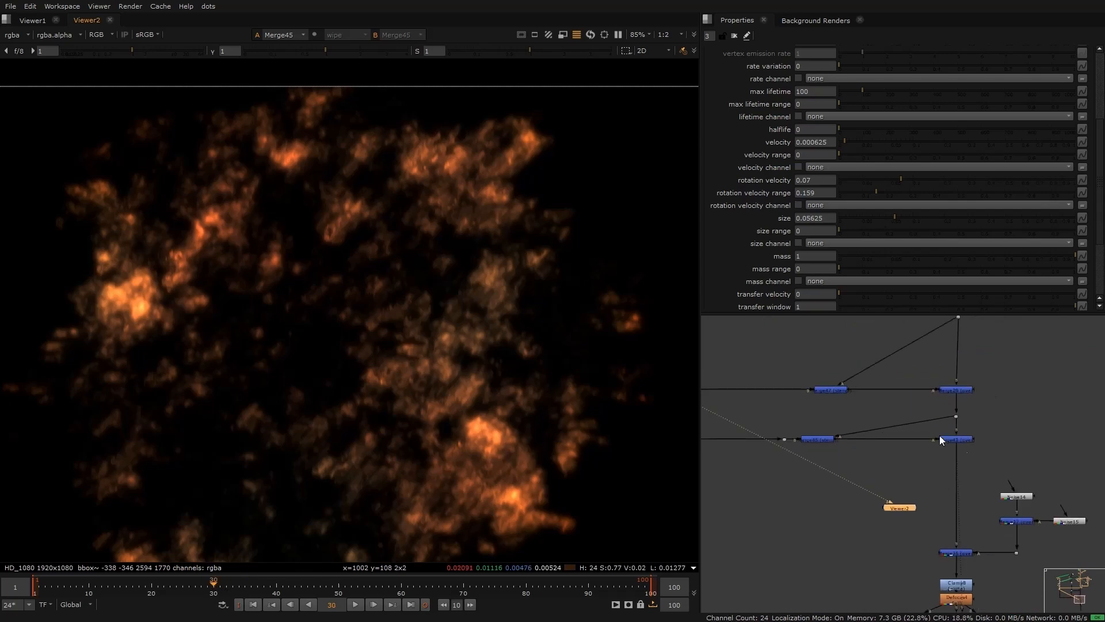
{"action": "key", "text": "1"}
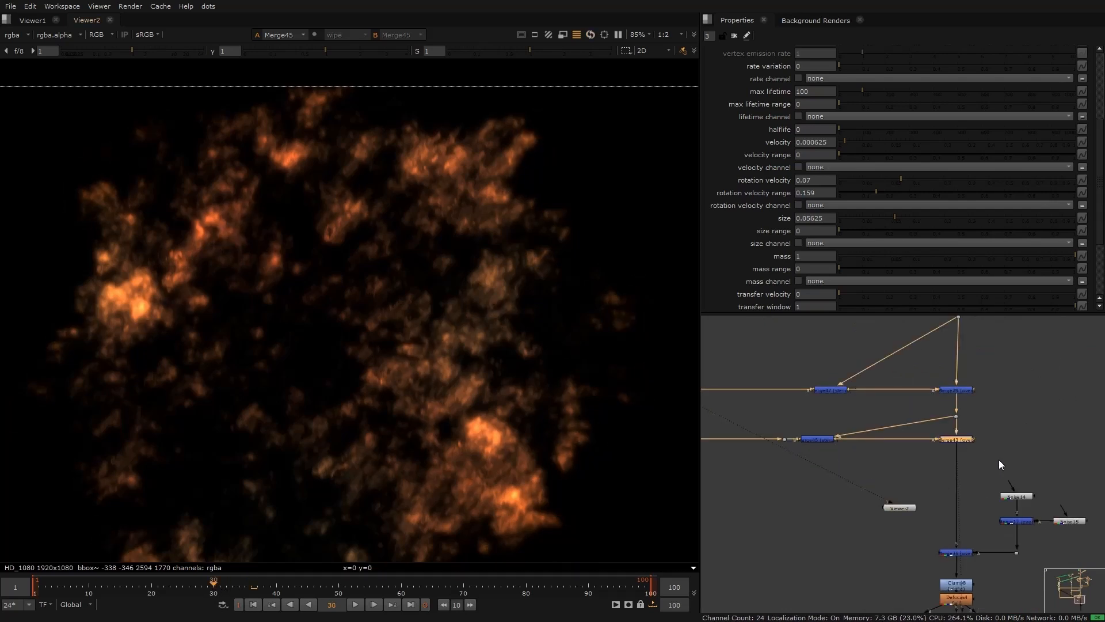
Display the dot feeding Merge43 to compare the sun without the particle flares, toggling the alpha view on and off.
{"action": "scroll", "coordinate": [841, 388], "scroll_direction": "up", "scroll_amount": 1}
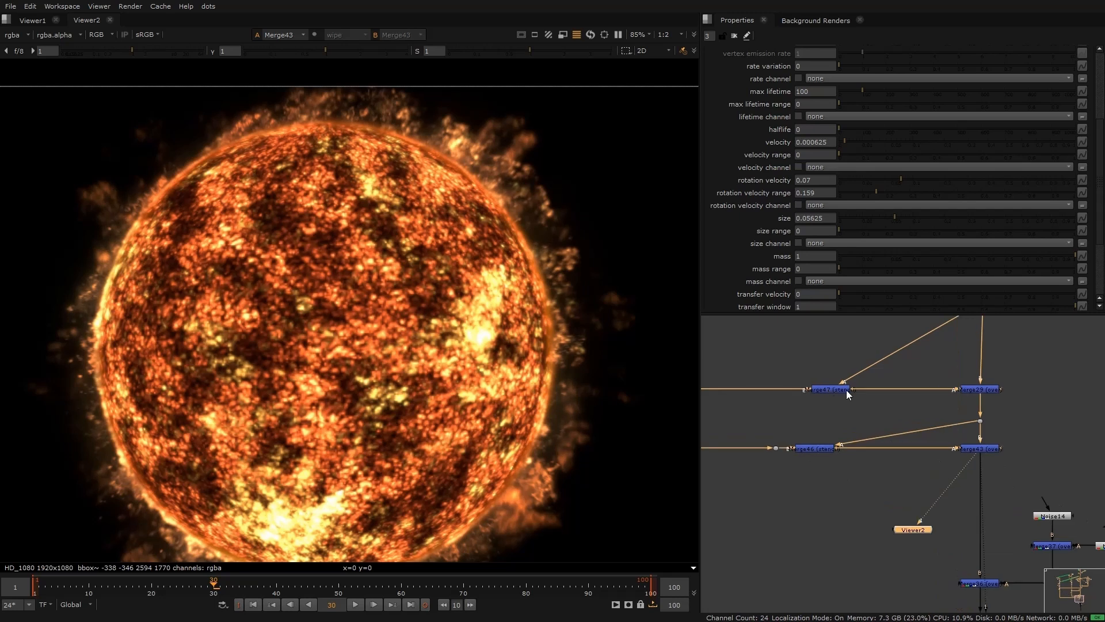
{"action": "left_click", "coordinate": [980, 421]}
{"action": "key", "text": "1"}
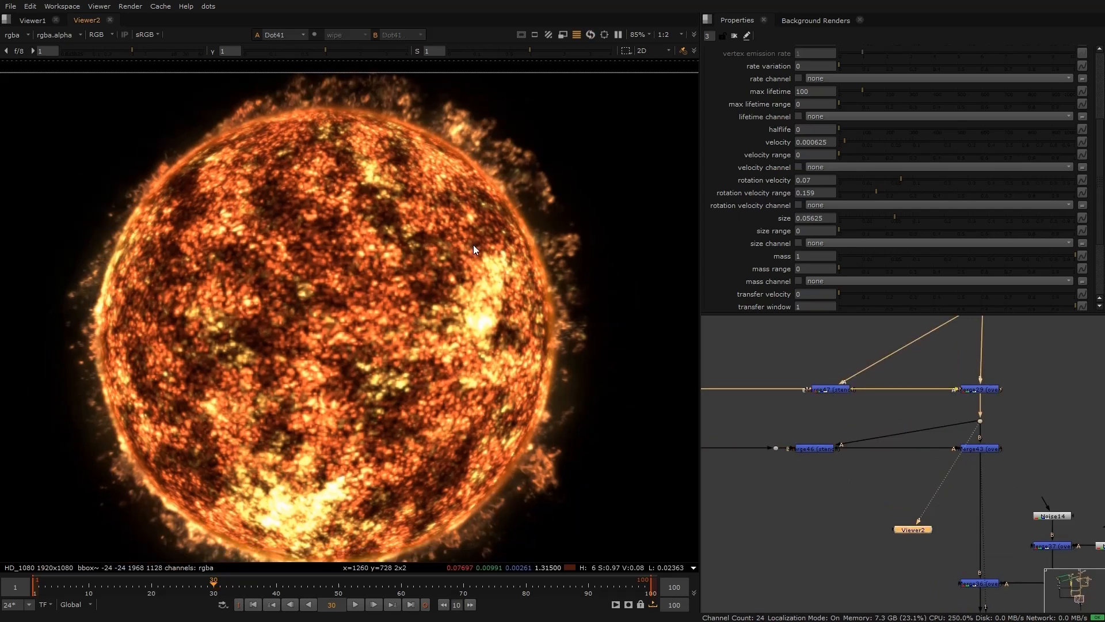
{"action": "key", "text": "a"}
{"action": "key", "text": "a"}
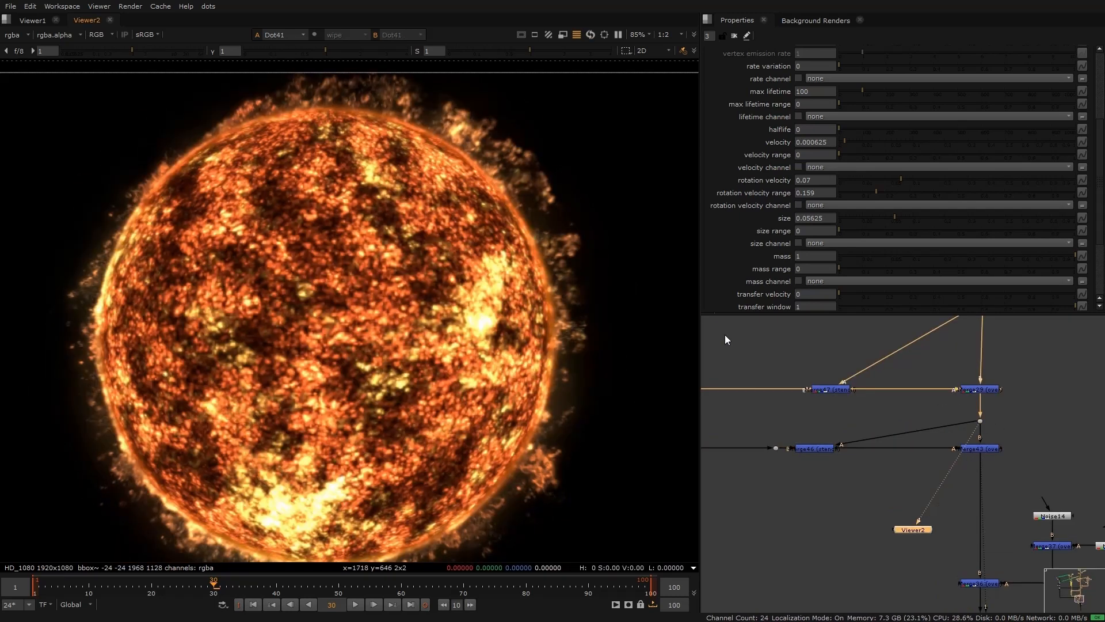
Display Merge46 and Merge43 to compare the isolated particle flares with their merge over the sun.
{"action": "left_click", "coordinate": [809, 447]}
{"action": "key", "text": "1"}
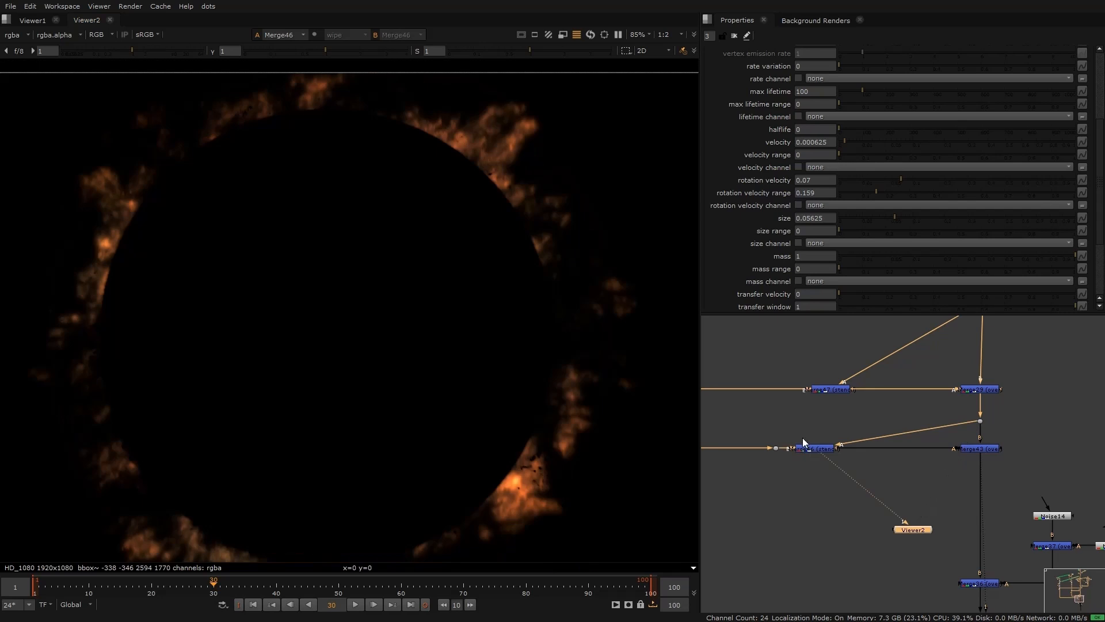
{"action": "left_click_drag", "start_coordinate": [956, 439], "coordinate": [1010, 462]}
{"action": "key", "text": "1"}
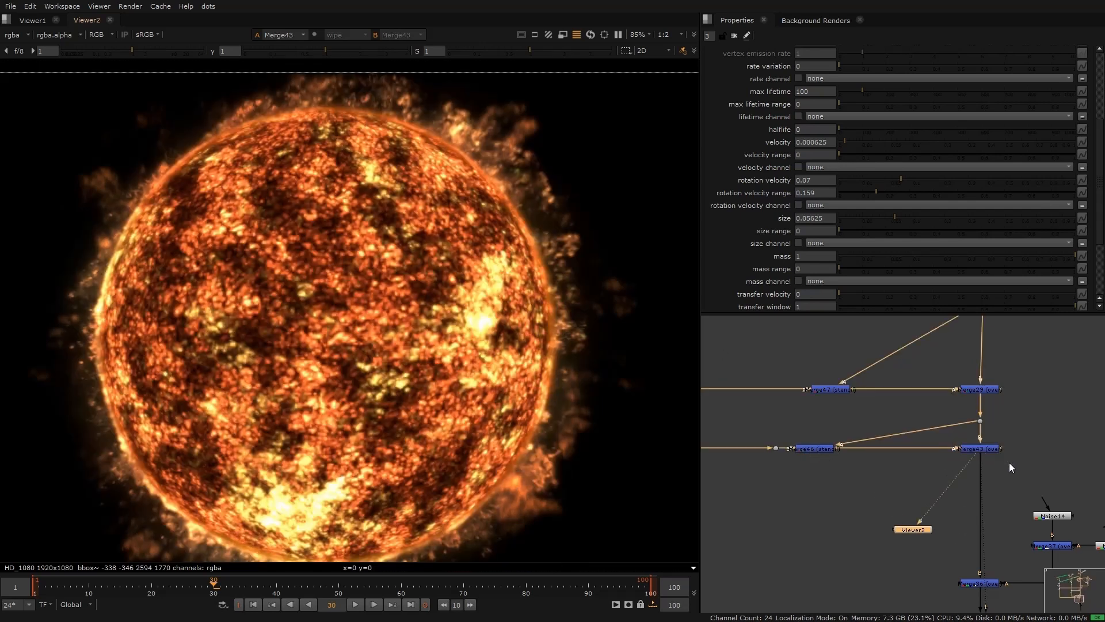
{"action": "left_click", "coordinate": [984, 449]}
Display Merge46 again and examine the isolated particle flares across the full frame.
{"action": "middle_click_drag", "start_coordinate": [983, 448], "coordinate": [973, 404]}
{"action": "left_click_drag", "start_coordinate": [766, 370], "coordinate": [859, 417]}
{"action": "key", "text": "1"}
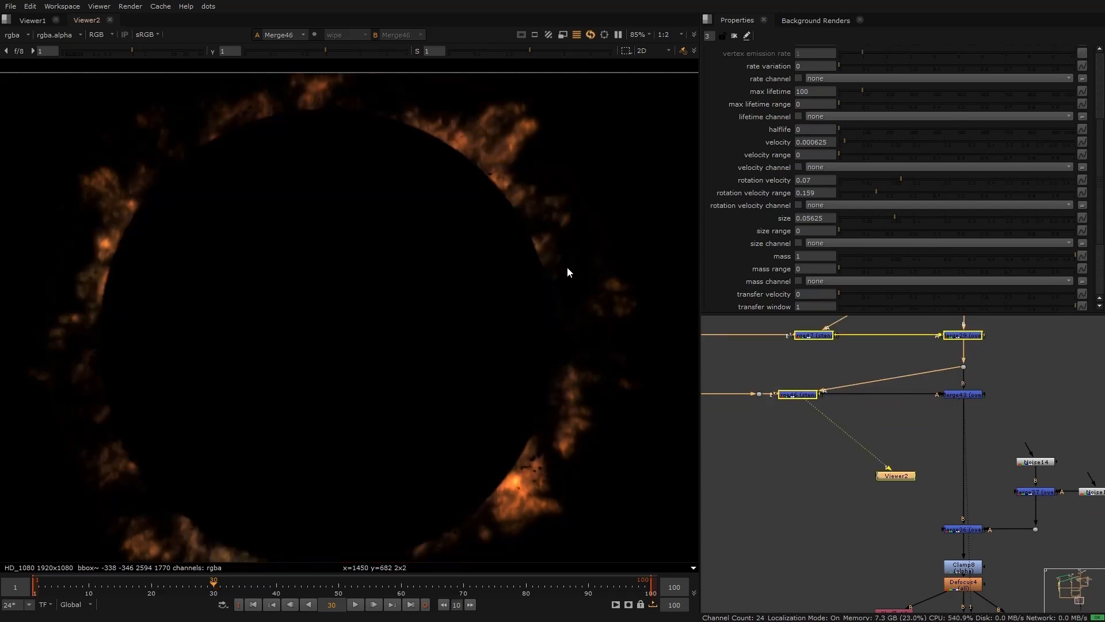
{"action": "key", "text": "minus"}
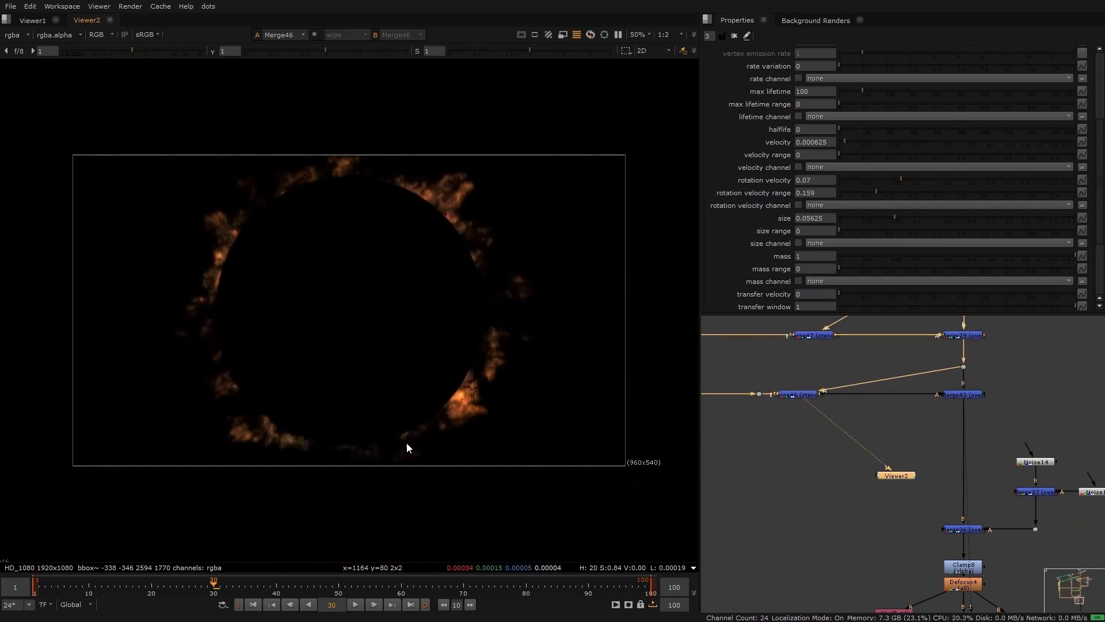
{"action": "scroll", "coordinate": [441, 232], "scroll_direction": "up", "scroll_amount": 2}
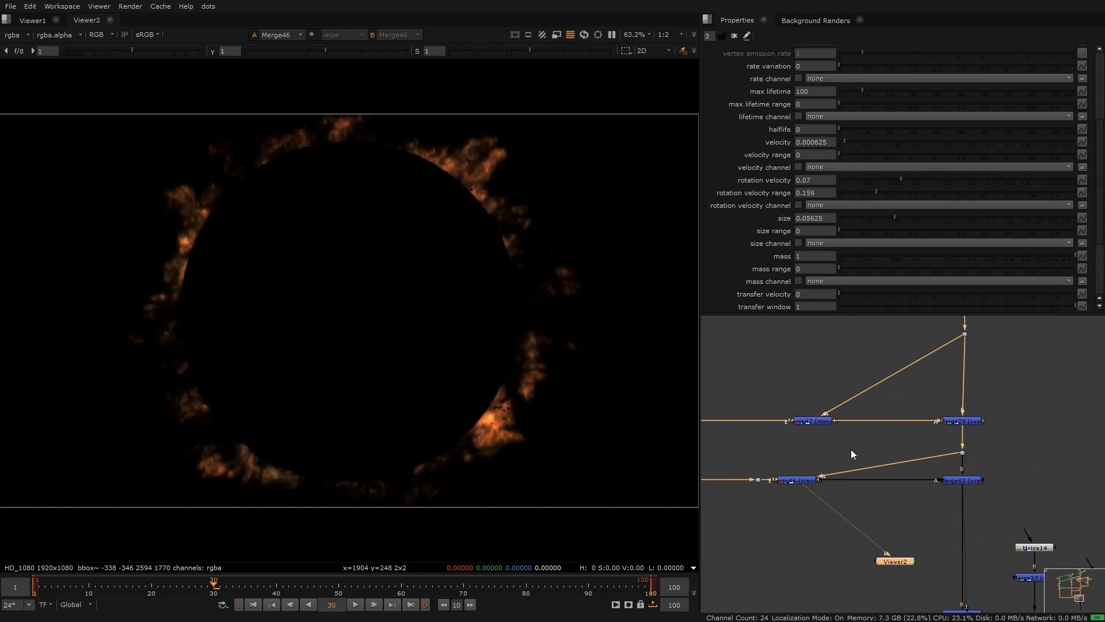
Display Dot33, Merge47 and Merge46 one after another to compare the separate flare layers around the sun.
{"action": "scroll", "coordinate": [817, 399], "scroll_direction": "down", "scroll_amount": 3}
{"action": "middle_click_drag", "start_coordinate": [841, 340], "coordinate": [848, 382]}
{"action": "scroll", "coordinate": [858, 436], "scroll_direction": "up", "scroll_amount": 5}
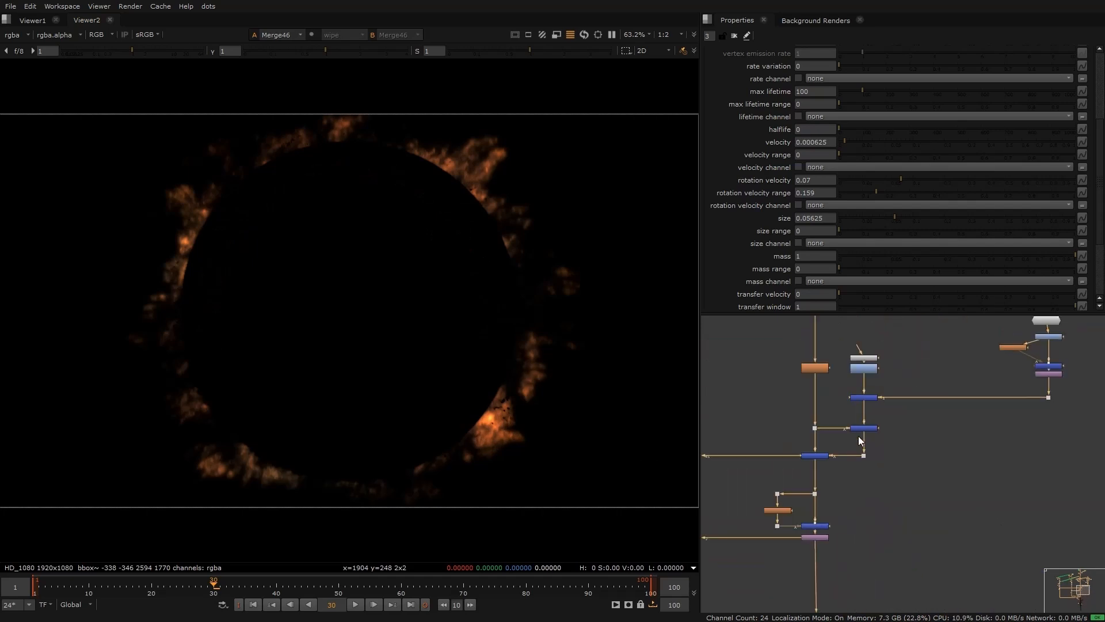
{"action": "left_click", "coordinate": [867, 460]}
{"action": "key", "text": "1"}
{"action": "scroll", "coordinate": [842, 467], "scroll_direction": "down", "scroll_amount": 3}
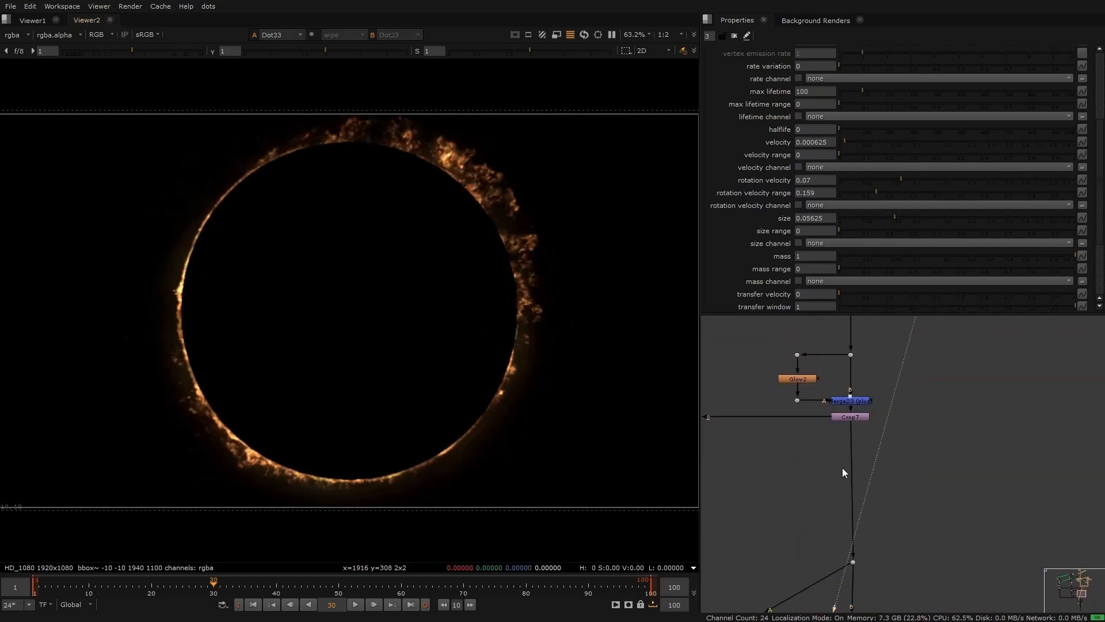
{"action": "scroll", "coordinate": [780, 437], "scroll_direction": "up", "scroll_amount": 3}
{"action": "left_click", "coordinate": [786, 459]}
{"action": "key", "text": "1"}
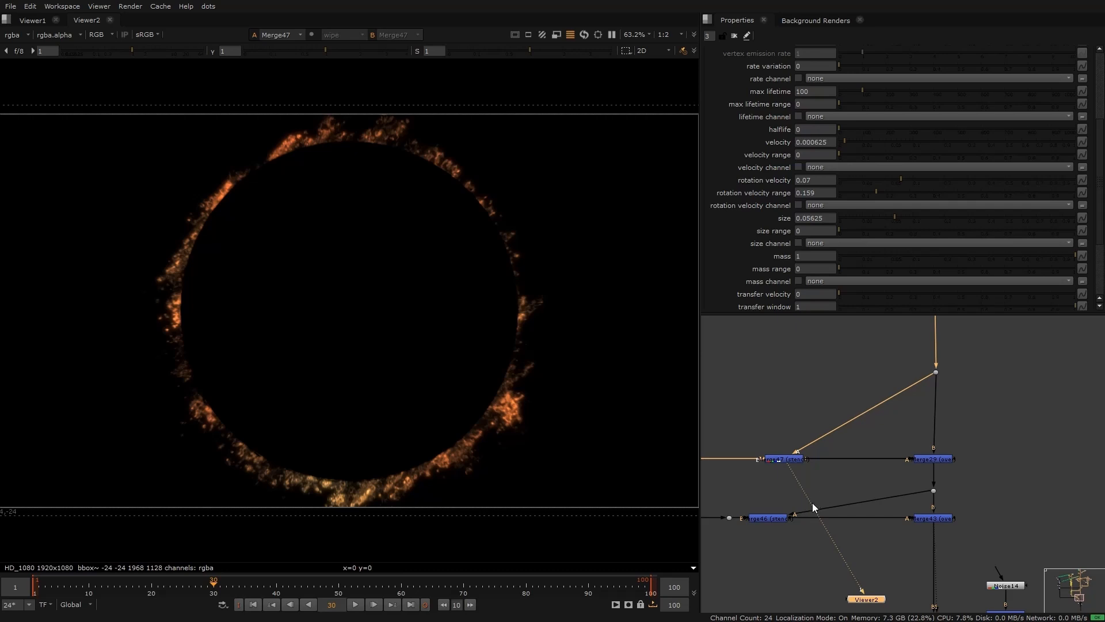
{"action": "left_click_drag", "start_coordinate": [751, 499], "coordinate": [800, 541]}
{"action": "key", "text": "1"}
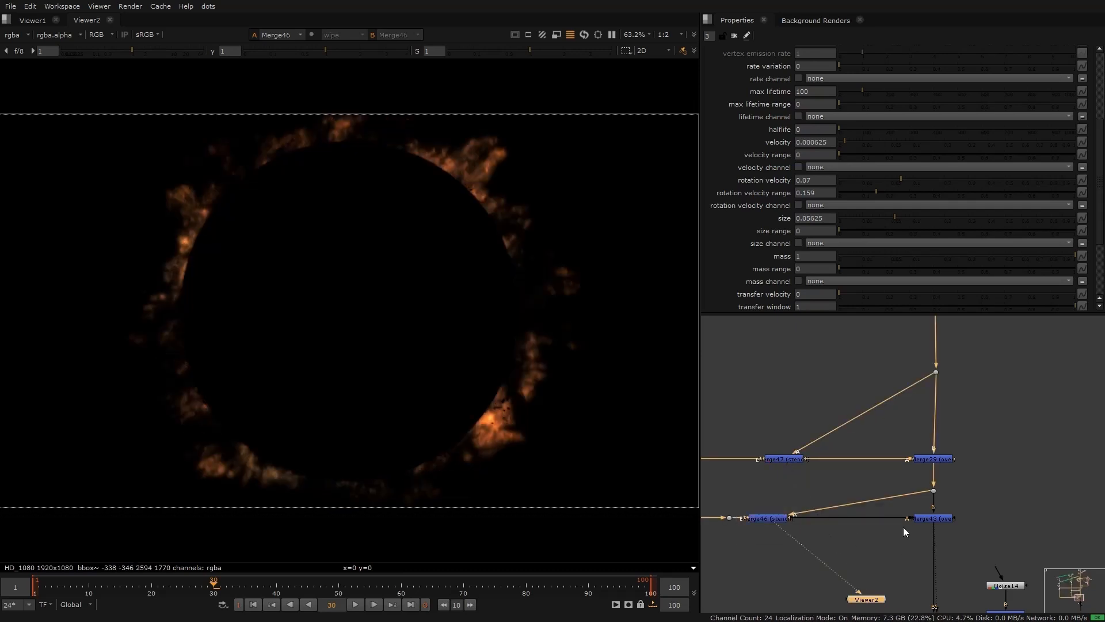
{"action": "middle_click_drag", "start_coordinate": [917, 520], "coordinate": [1045, 464]}
{"action": "left_click", "coordinate": [819, 462]}
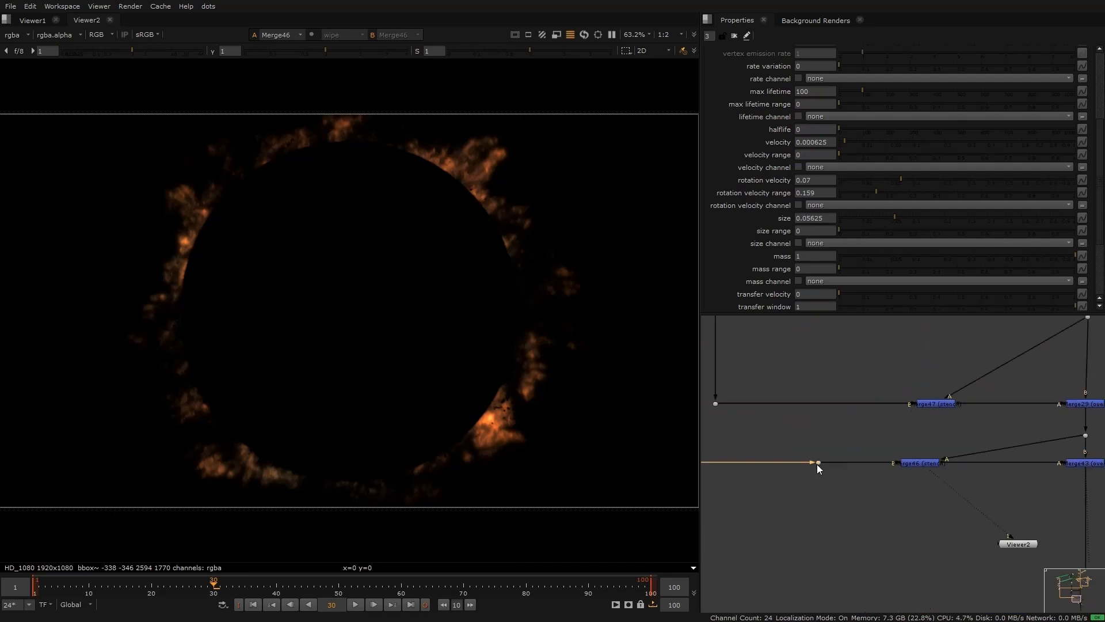
{"action": "left_click_drag", "start_coordinate": [793, 432], "coordinate": [864, 501]}
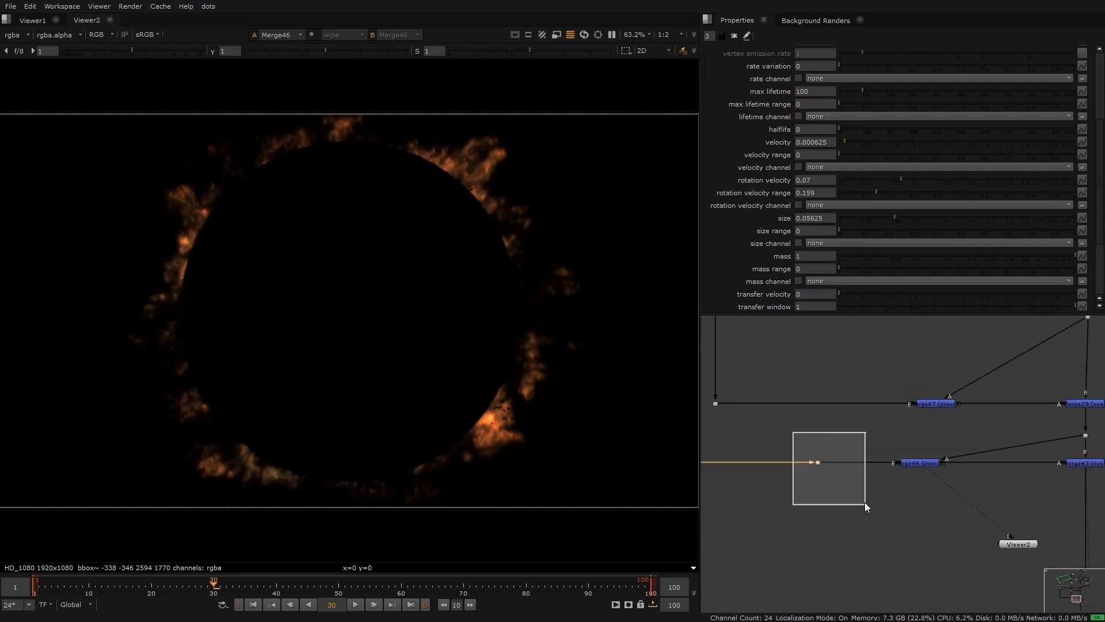
{"action": "middle_click_drag", "start_coordinate": [896, 460], "coordinate": [753, 468]}
{"action": "middle_click_drag", "start_coordinate": [893, 371], "coordinate": [883, 422]}
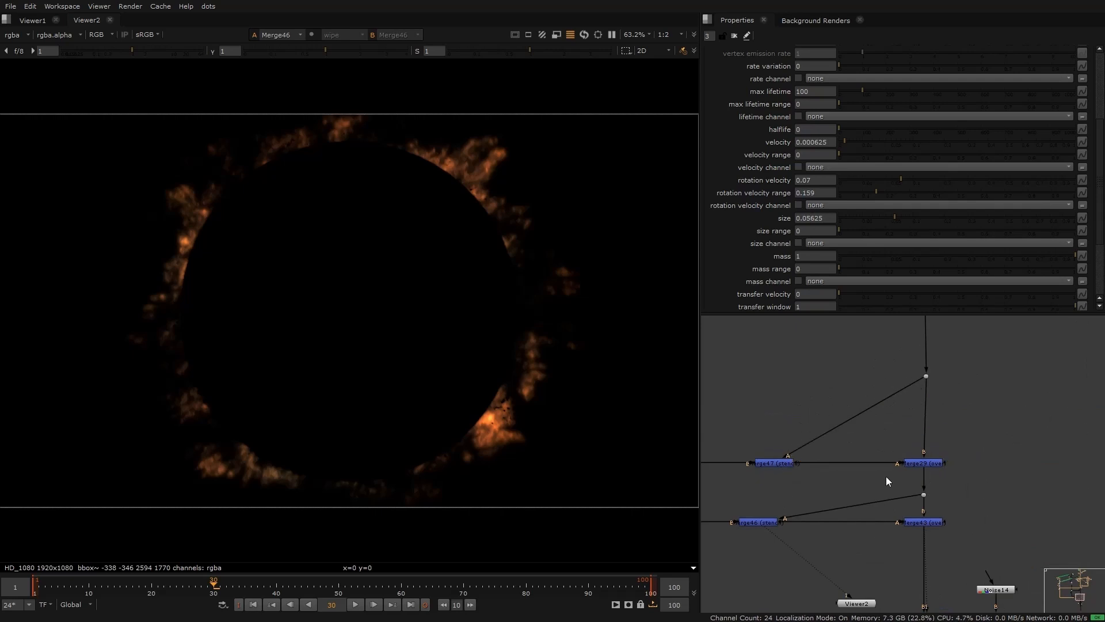
Display Dot41 and Merge36, examining the dark background around the sun for the stars merged in by Merge36.
{"action": "left_click_drag", "start_coordinate": [886, 476], "coordinate": [944, 504]}
{"action": "key", "text": "1"}
{"action": "middle_click_drag", "start_coordinate": [952, 560], "coordinate": [904, 451]}
{"action": "left_click", "coordinate": [841, 527]}
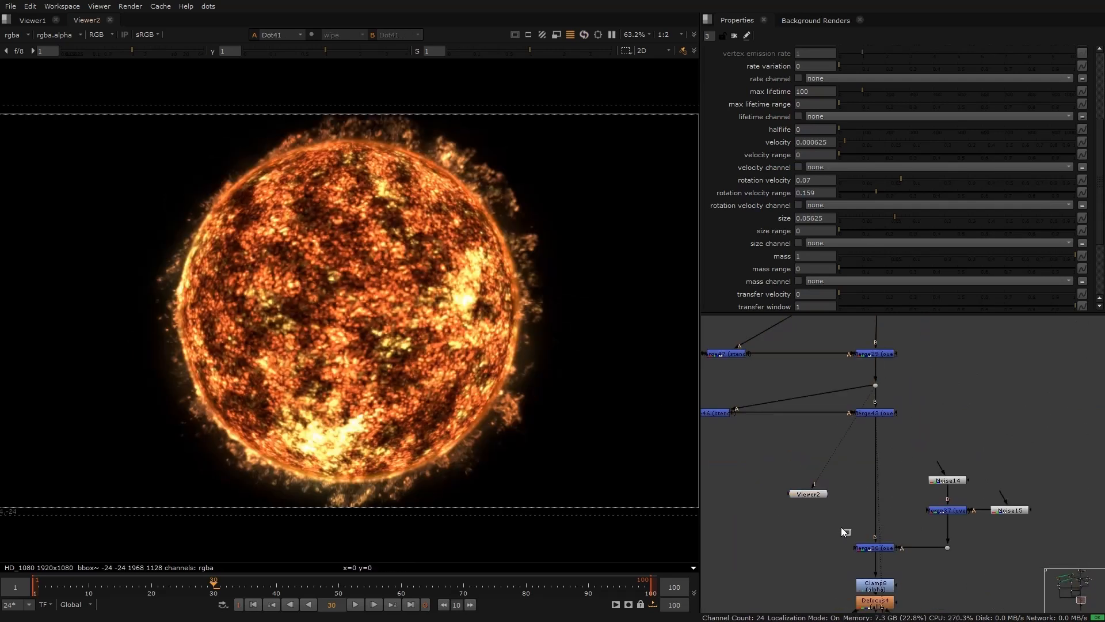
{"action": "left_click", "coordinate": [892, 549]}
{"action": "key", "text": "1"}
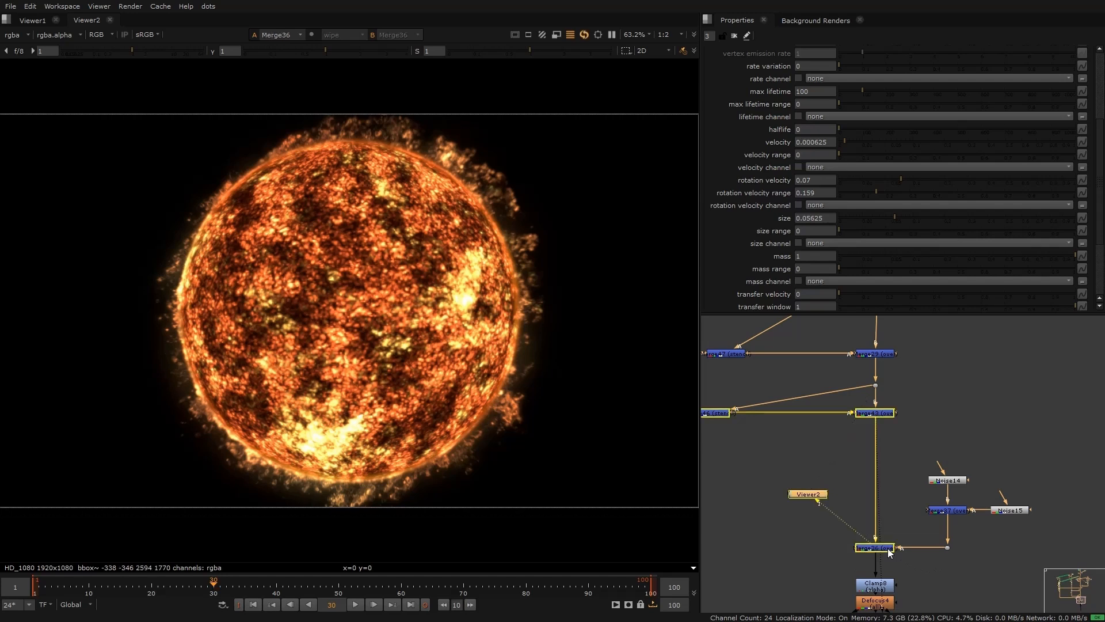
{"action": "middle_click_drag", "start_coordinate": [307, 320], "coordinate": [465, 310]}
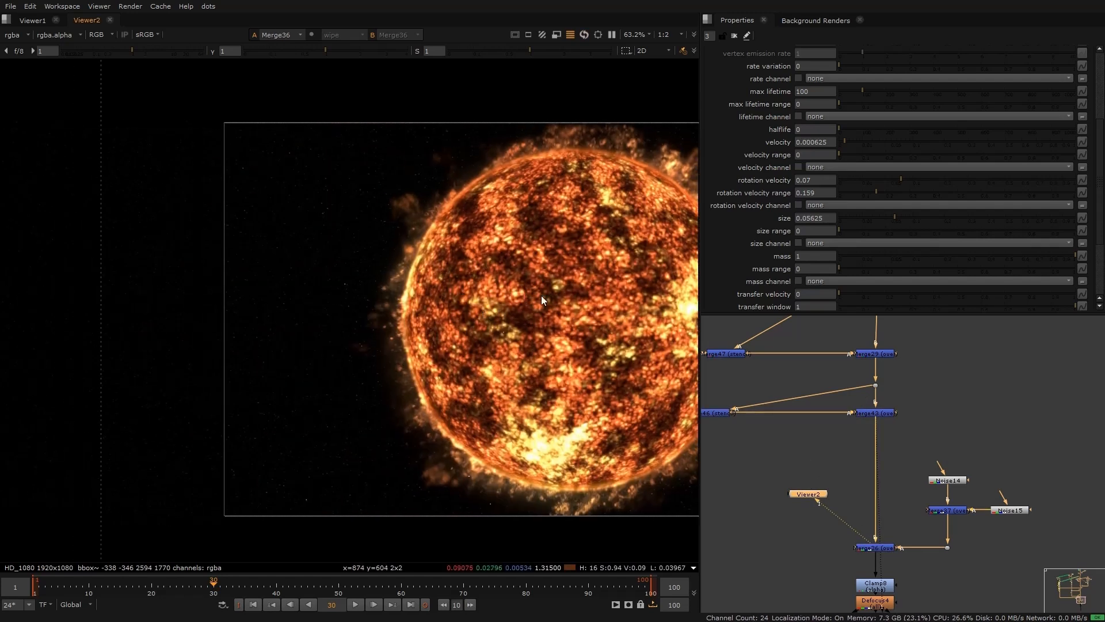
{"action": "middle_click_drag", "start_coordinate": [541, 296], "coordinate": [221, 281]}
{"action": "scroll", "coordinate": [500, 304], "scroll_direction": "up", "scroll_amount": 3}
Display Noise14, Merge37 and Noise15 to examine the noise patterns that generate the stars.
{"action": "left_click", "coordinate": [954, 480]}
{"action": "key", "text": "1"}
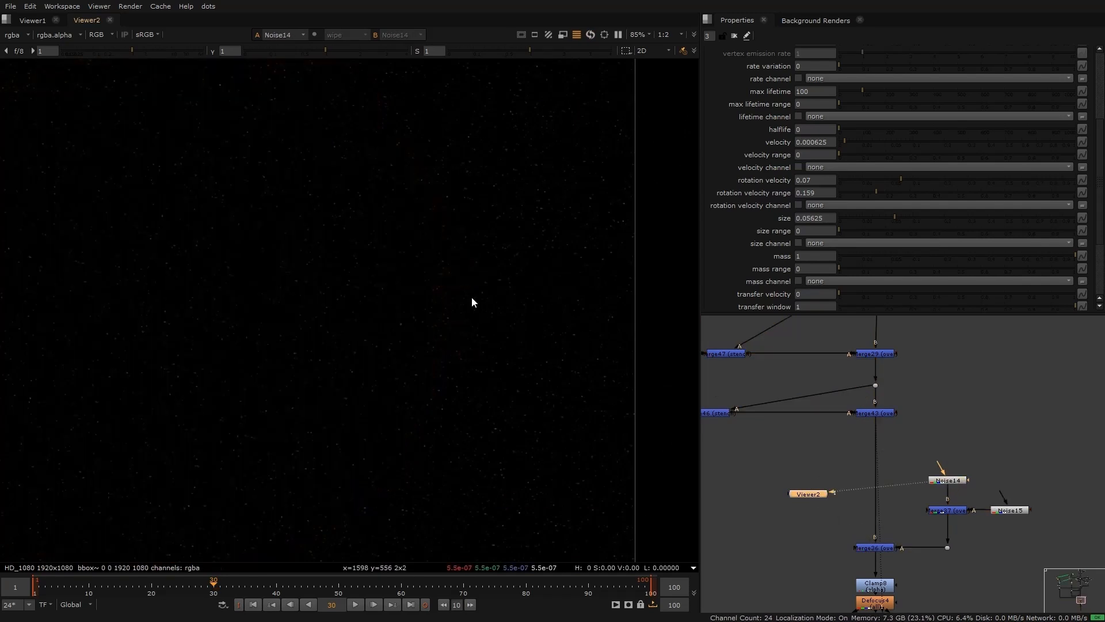
{"action": "middle_click_drag", "start_coordinate": [471, 301], "coordinate": [512, 289]}
{"action": "left_click", "coordinate": [1012, 508]}
{"action": "key", "text": "1"}
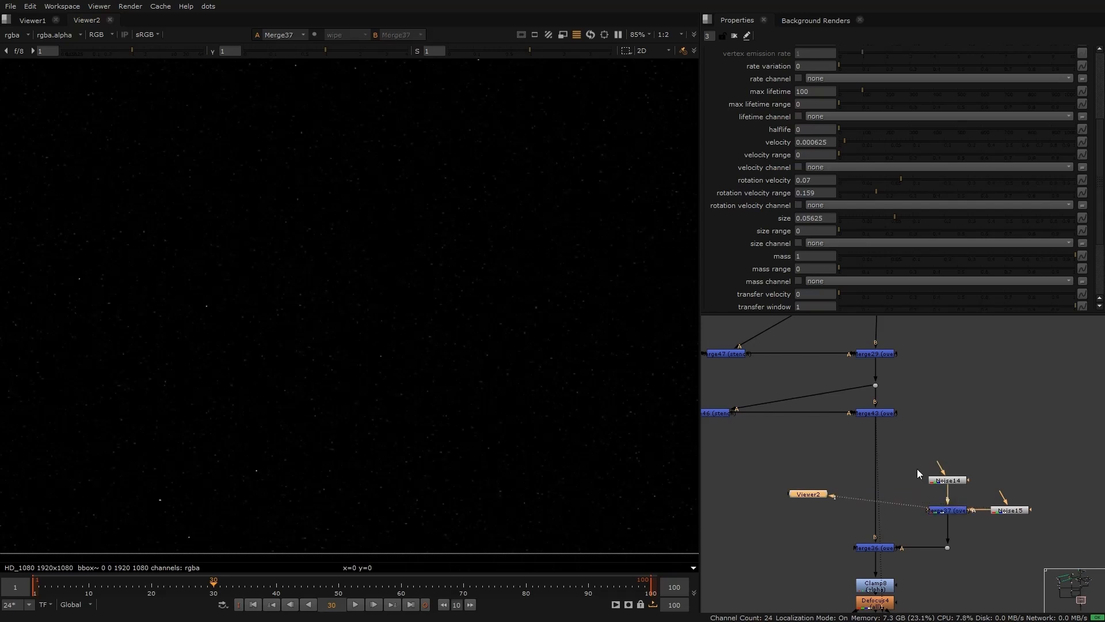
{"action": "left_click", "coordinate": [1018, 510]}
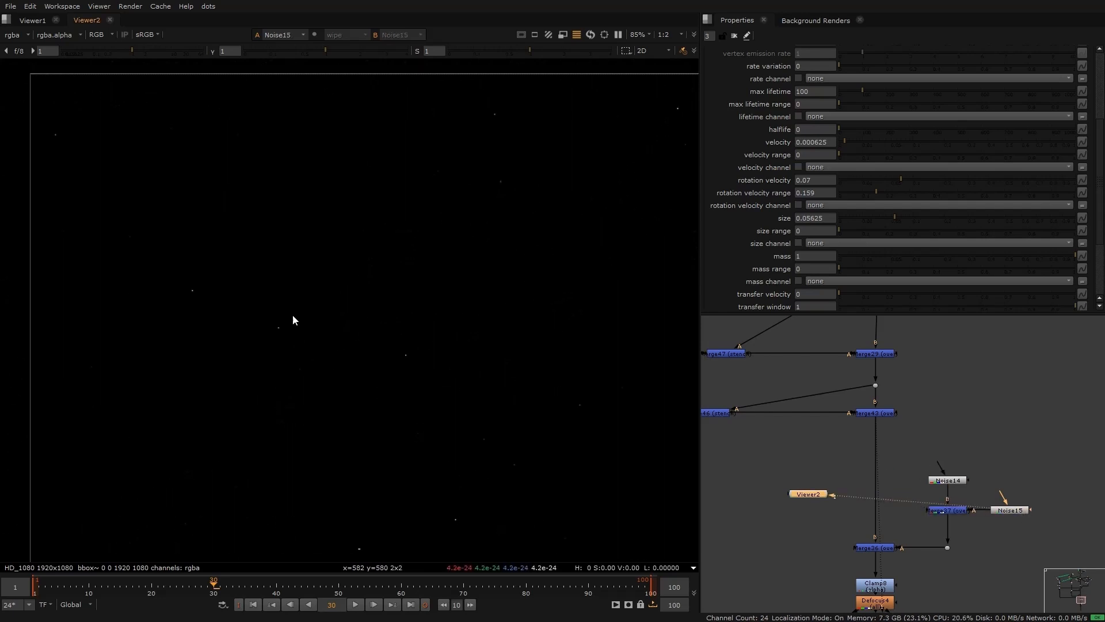
{"action": "middle_click_drag", "start_coordinate": [293, 318], "coordinate": [634, 407]}
Display Noise14 and Merge37 to compare the small stars with the combined star field, fitting it to the full frame.
{"action": "left_click", "coordinate": [957, 482]}
{"action": "key", "text": "1"}
{"action": "middle_click_drag", "start_coordinate": [504, 328], "coordinate": [308, 301]}
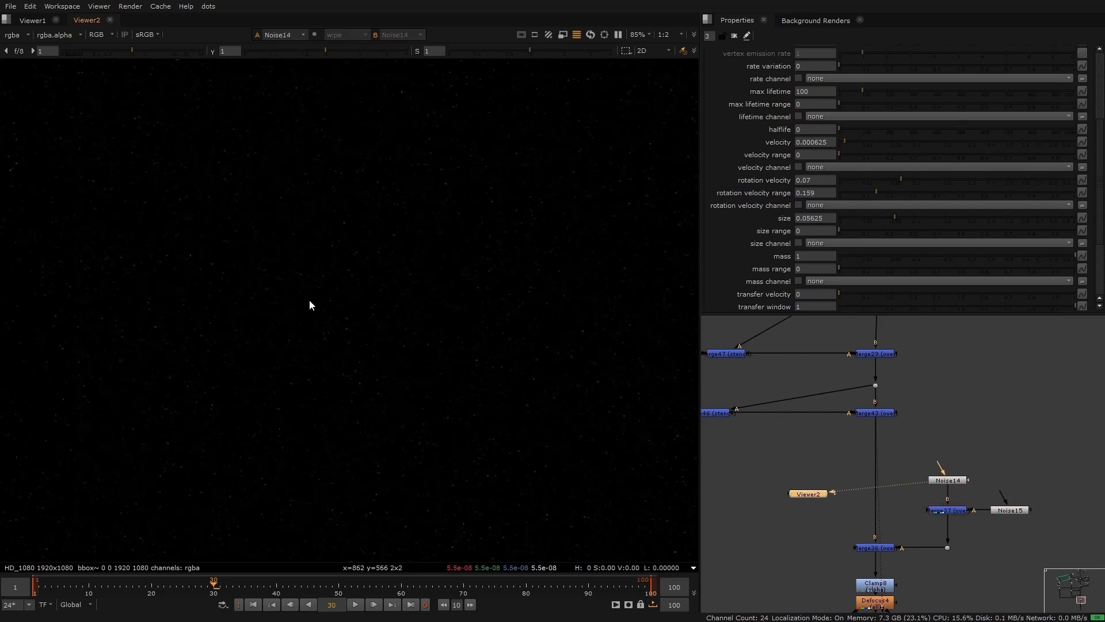
{"action": "left_click", "coordinate": [953, 510]}
{"action": "key", "text": "1"}
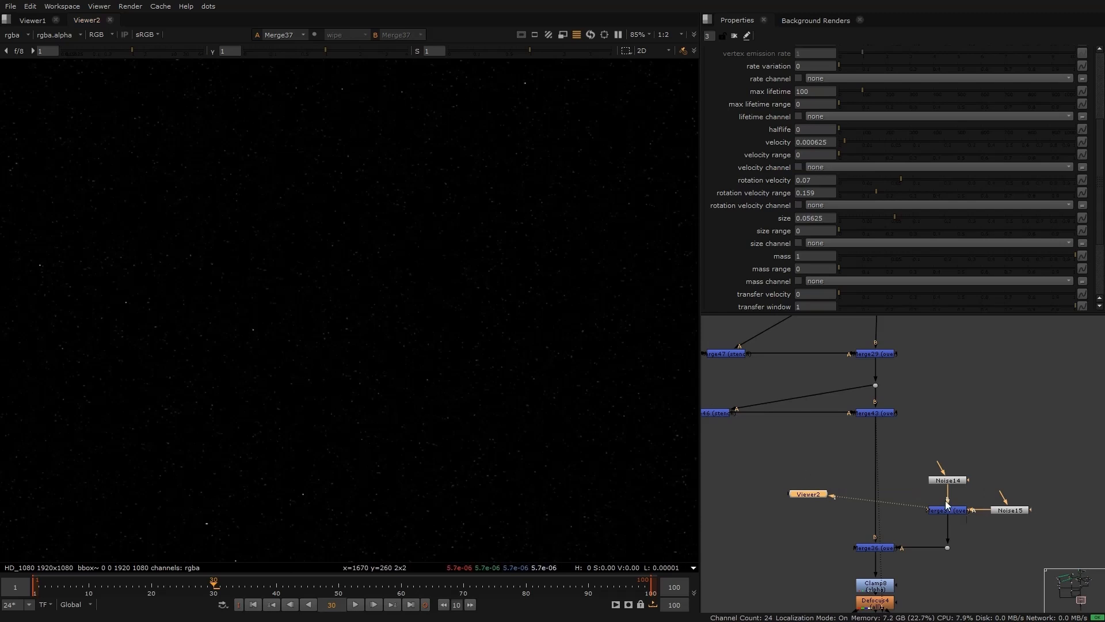
{"action": "key", "text": "f"}
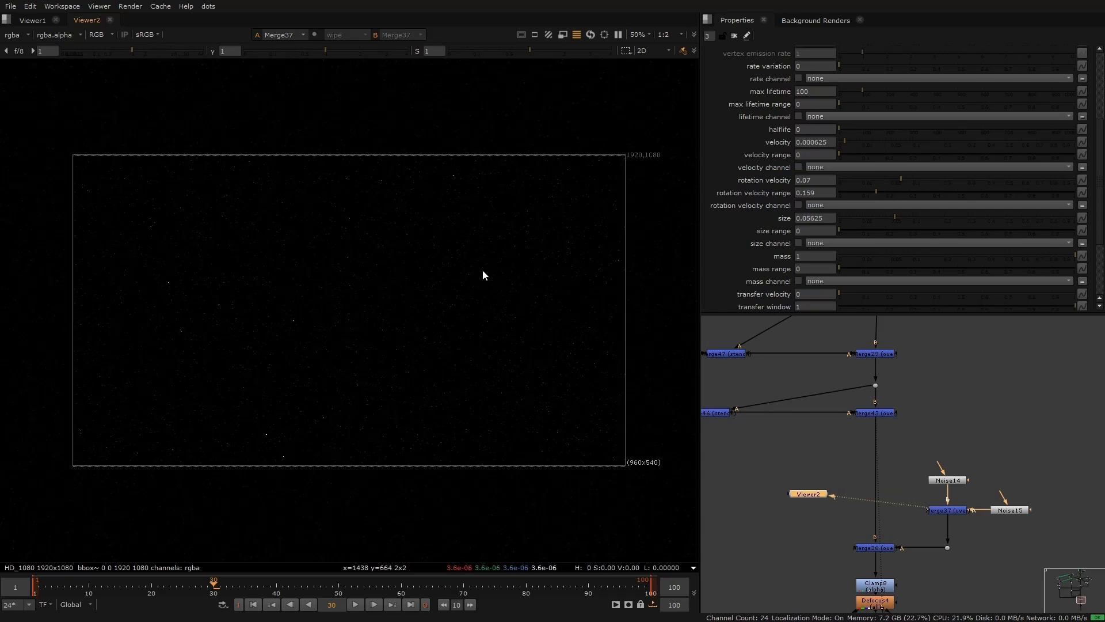
Display Merge36 and Crop10 to compare the sun over the stars before and after the defocus and GodRays nodes.
{"action": "left_click", "coordinate": [874, 548]}
{"action": "key", "text": "1"}
{"action": "scroll", "coordinate": [370, 242], "scroll_direction": "up", "scroll_amount": 2}
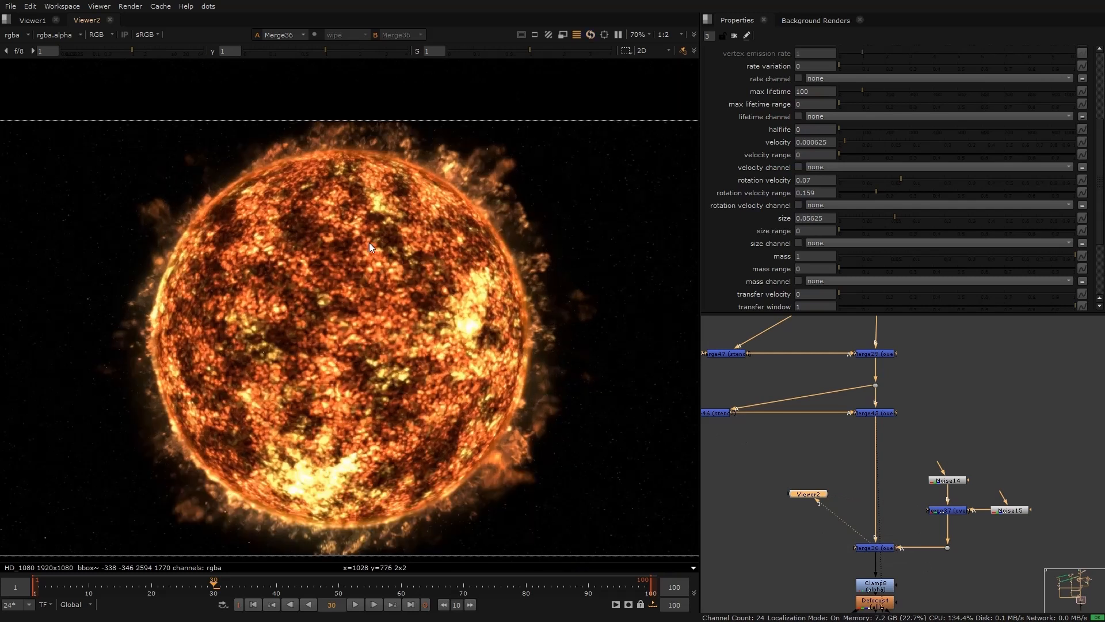
{"action": "middle_click_drag", "start_coordinate": [875, 599], "coordinate": [888, 462]}
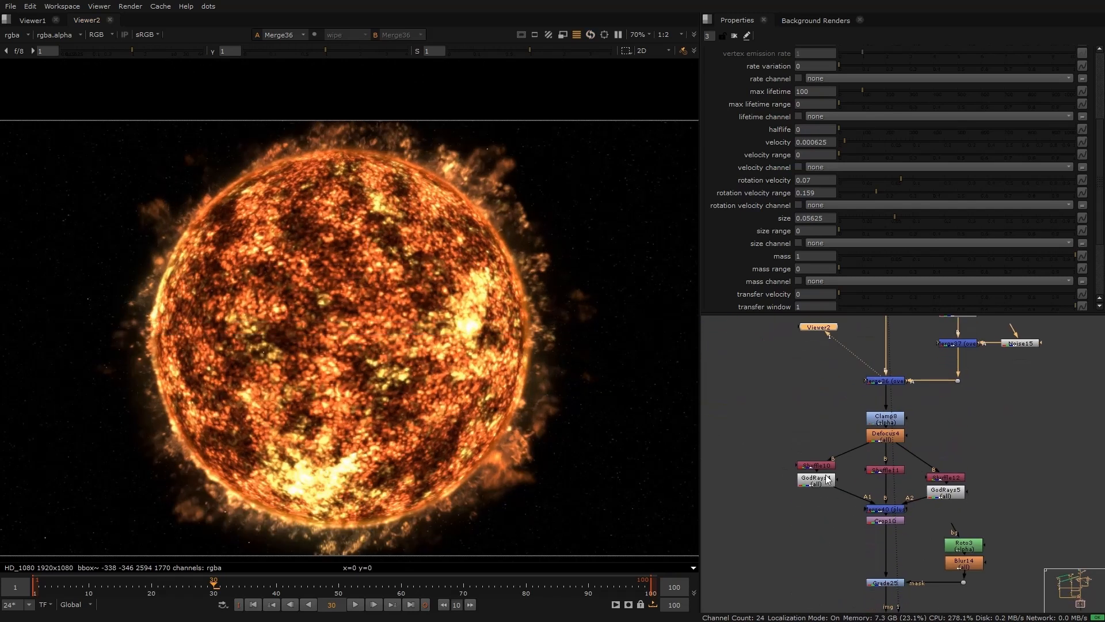
{"action": "left_click", "coordinate": [885, 520]}
{"action": "key", "text": "1"}
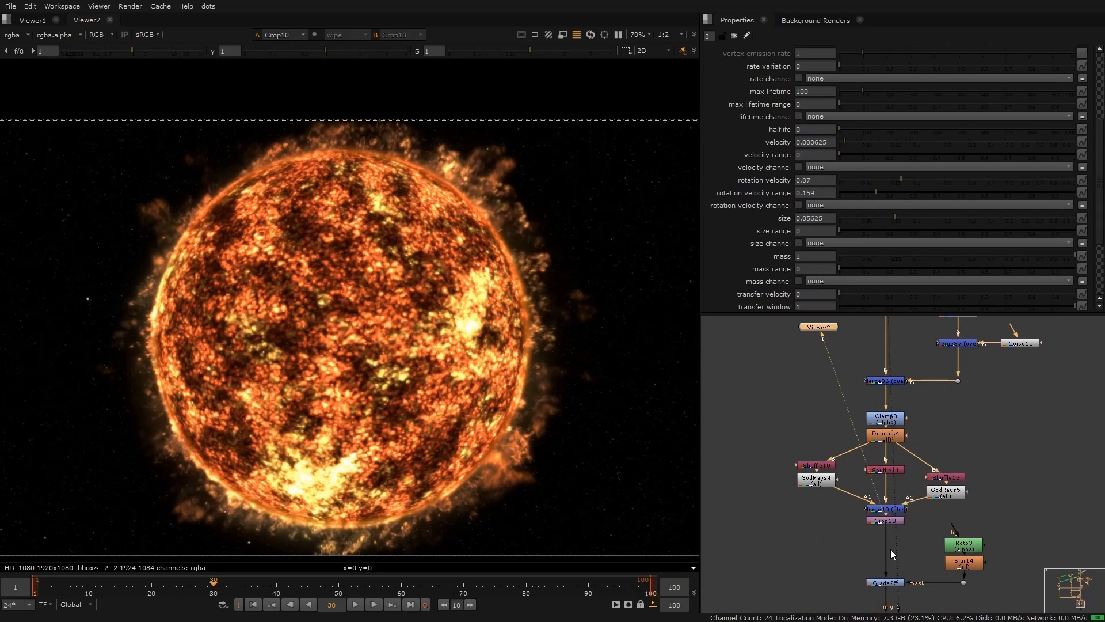
Display Grade25, toggle it off and on to check the masked grade, and inspect the stars up close.
{"action": "middle_click_drag", "start_coordinate": [889, 550], "coordinate": [900, 480]}
{"action": "left_click", "coordinate": [906, 506]}
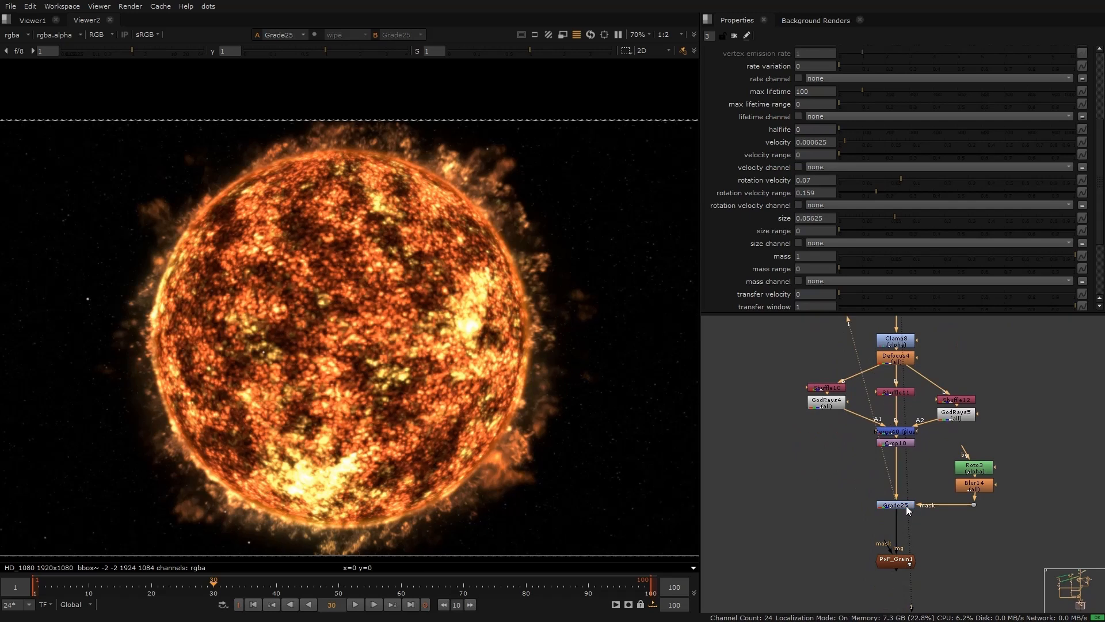
{"action": "key", "text": "1"}
{"action": "key", "text": "d"}
{"action": "key", "text": "d"}
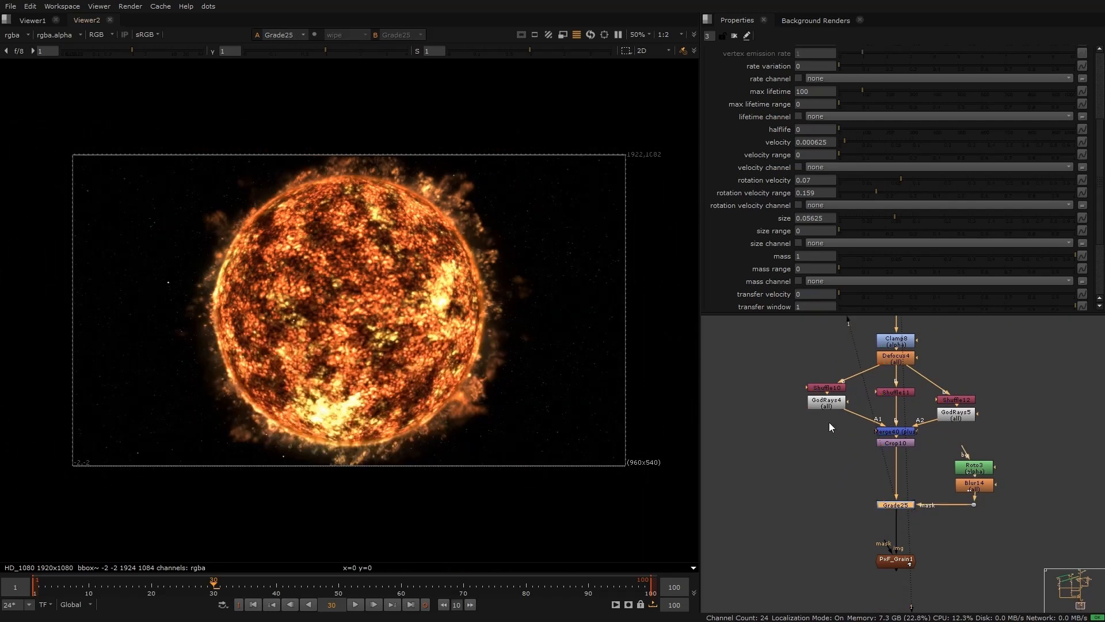
{"action": "scroll", "coordinate": [107, 171], "scroll_direction": "up", "scroll_amount": 4}
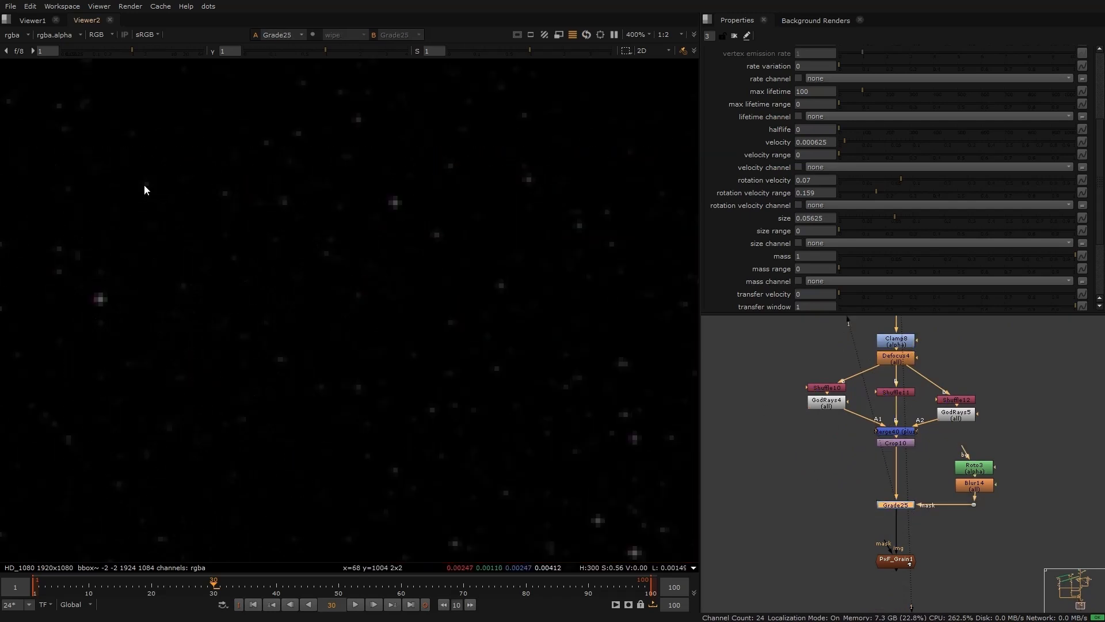
{"action": "key", "text": "f"}
Display PxF_Grain1 to examine the final sun image with grain.
{"action": "middle_click_drag", "start_coordinate": [889, 499], "coordinate": [872, 449]}
{"action": "left_click", "coordinate": [875, 506]}
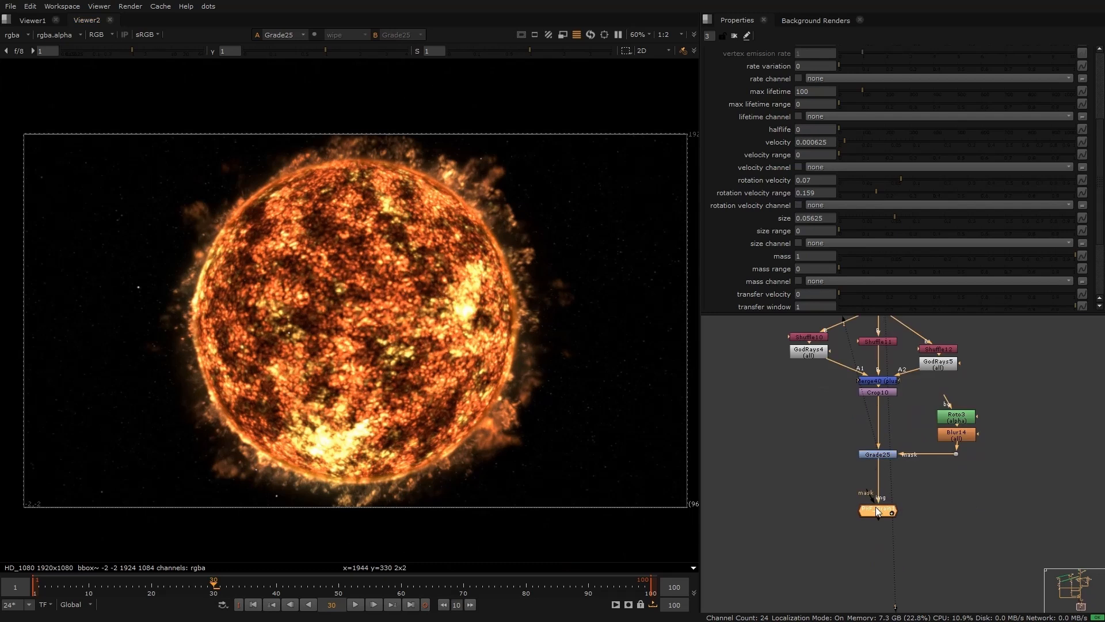
{"action": "key", "text": "1"}
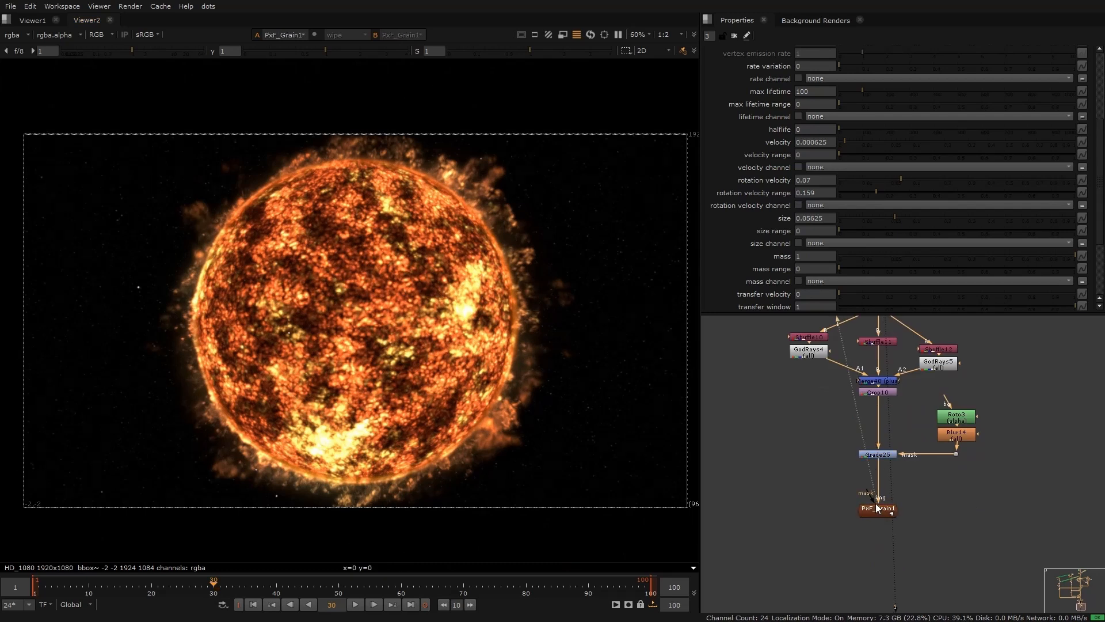